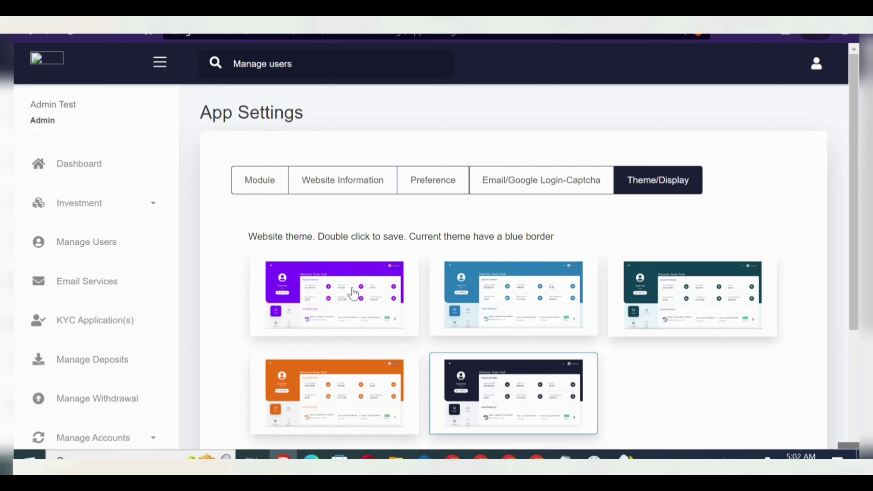
- Apply the purple theme, reload, and dismiss both welcome notices on the user dashboard
double_click(353, 293)
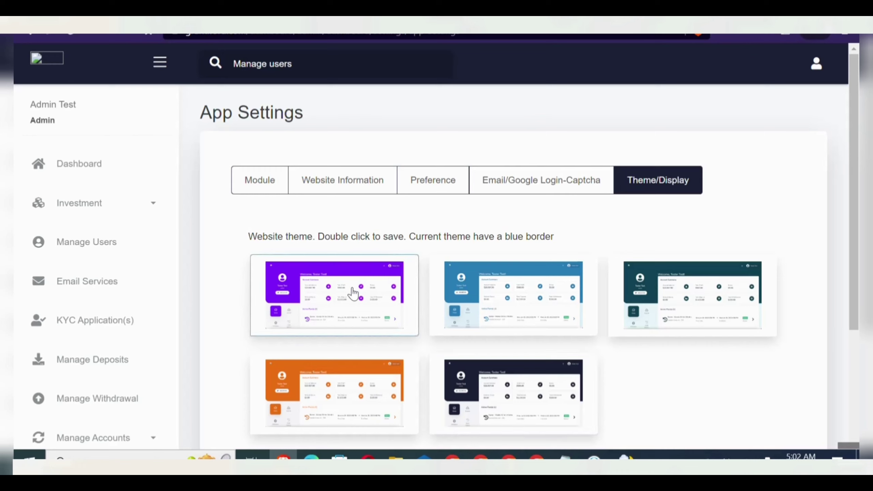
left_click(68, 37)
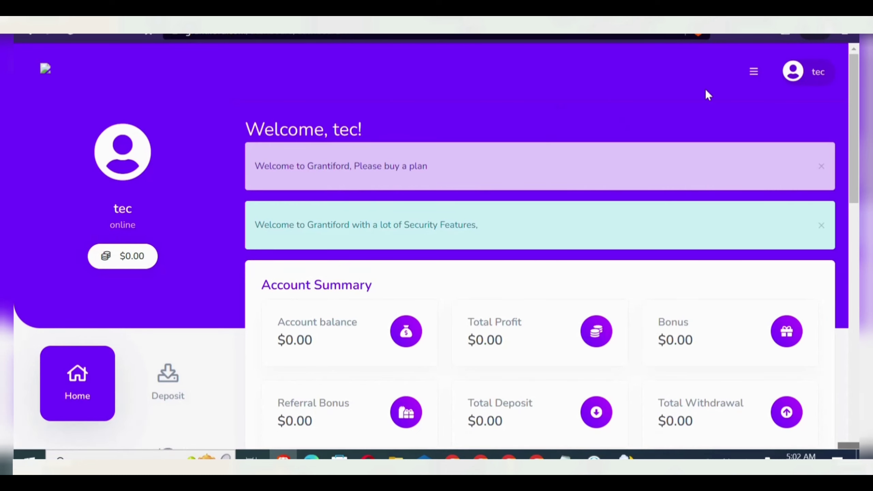
left_click(822, 168)
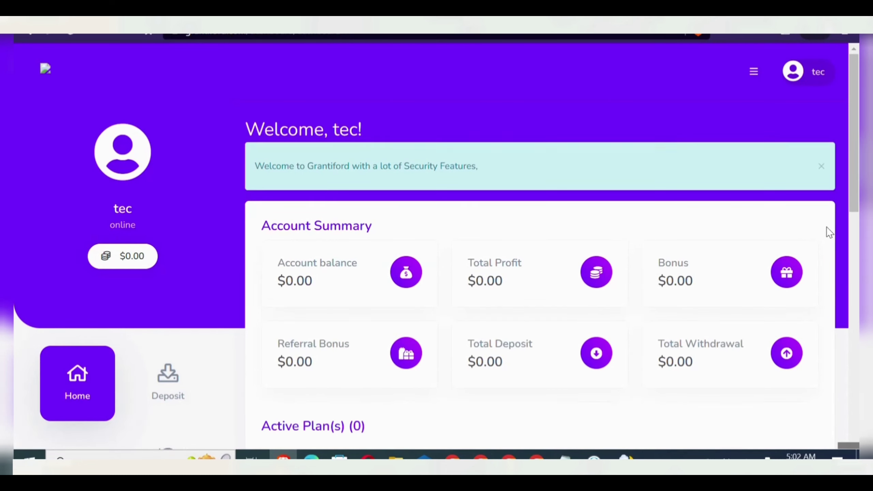
left_click(821, 168)
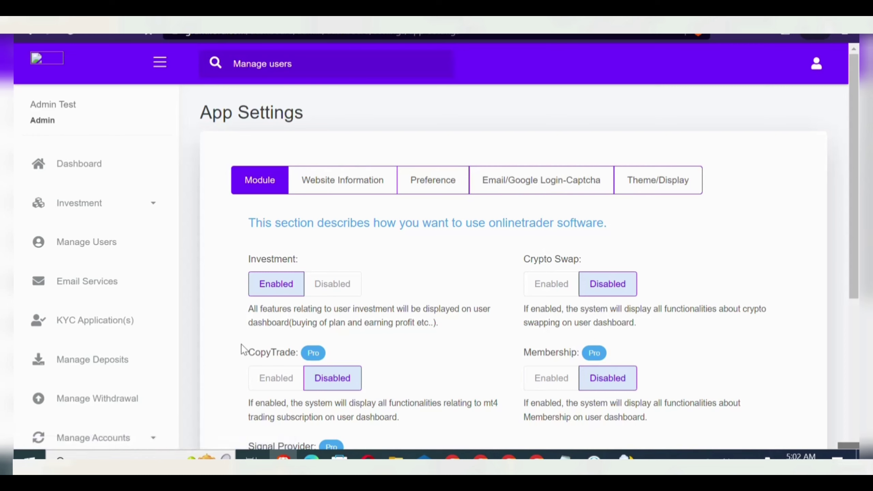
- Set the Investment module to Disabled
left_click(340, 286)
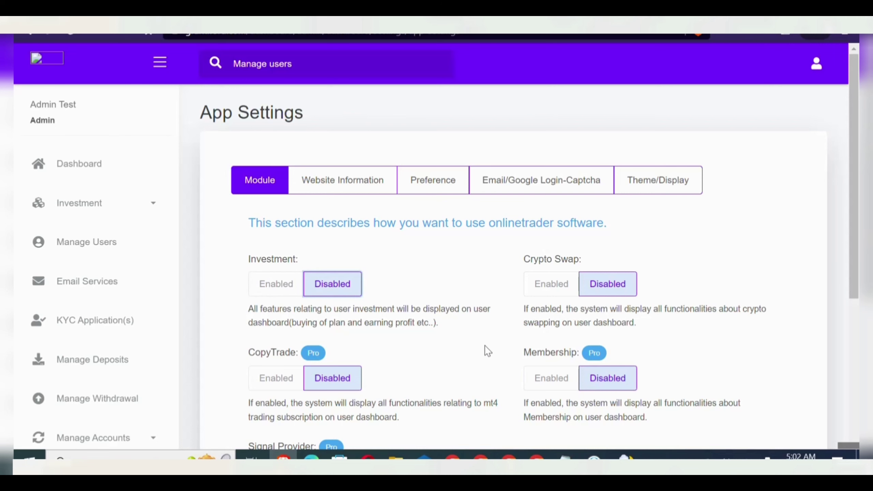
scroll(485, 345, "down", 5)
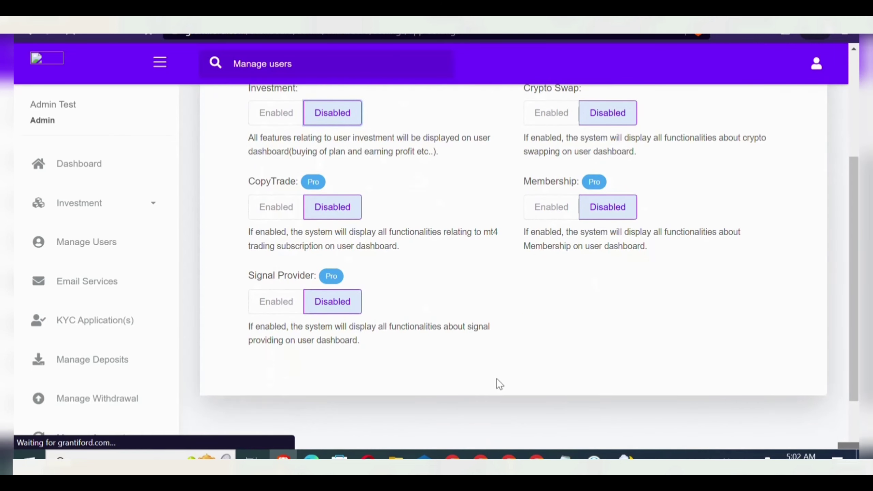
scroll(497, 384, "up", 4)
scroll(472, 346, "up", 1)
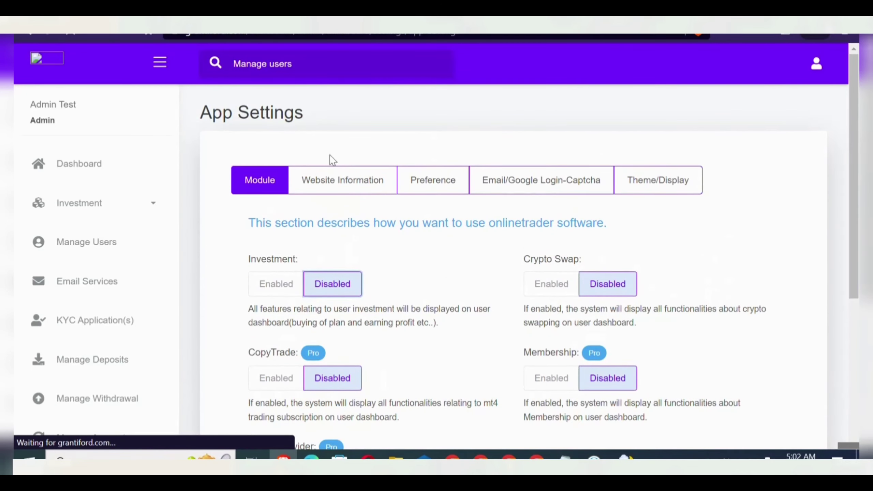
- Review the Website Information and Preference settings toggles
left_click(353, 193)
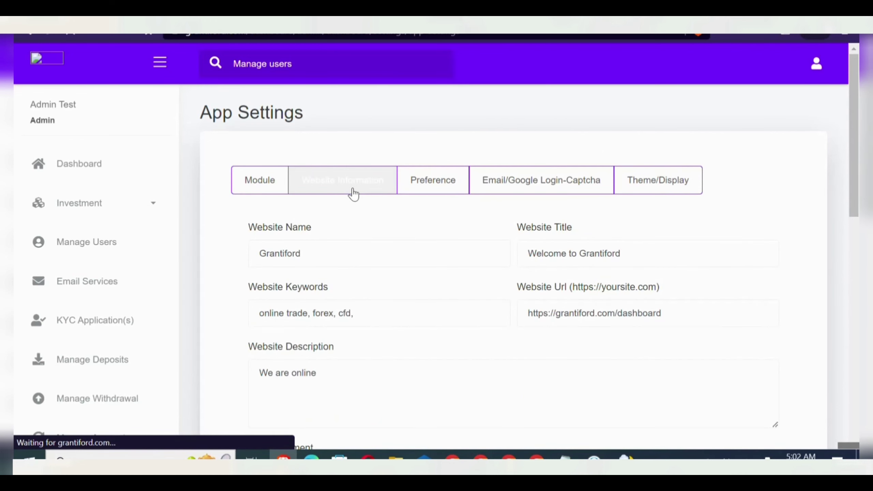
scroll(353, 195, "down", 12)
scroll(352, 195, "up", 12)
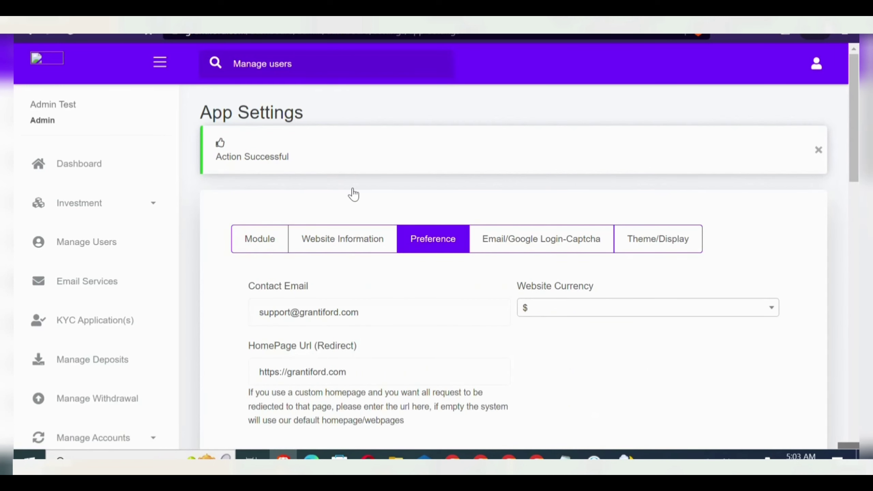
scroll(353, 195, "down", 8)
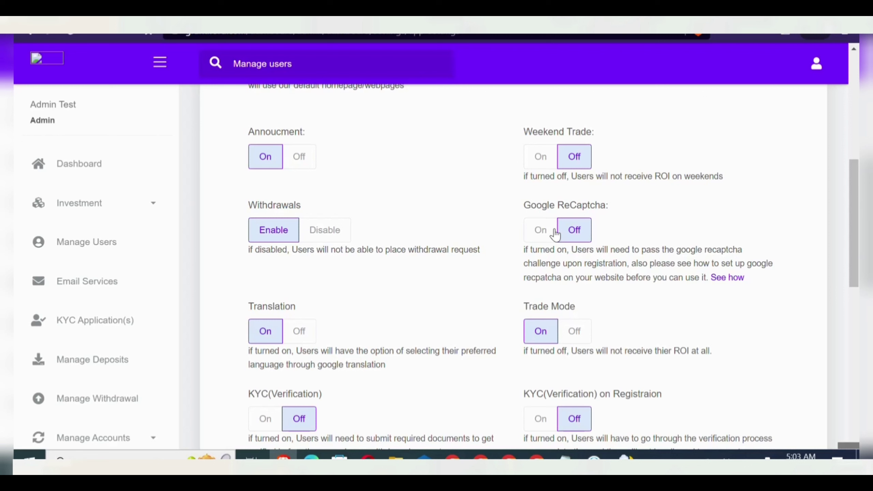
scroll(369, 333, "down", 3)
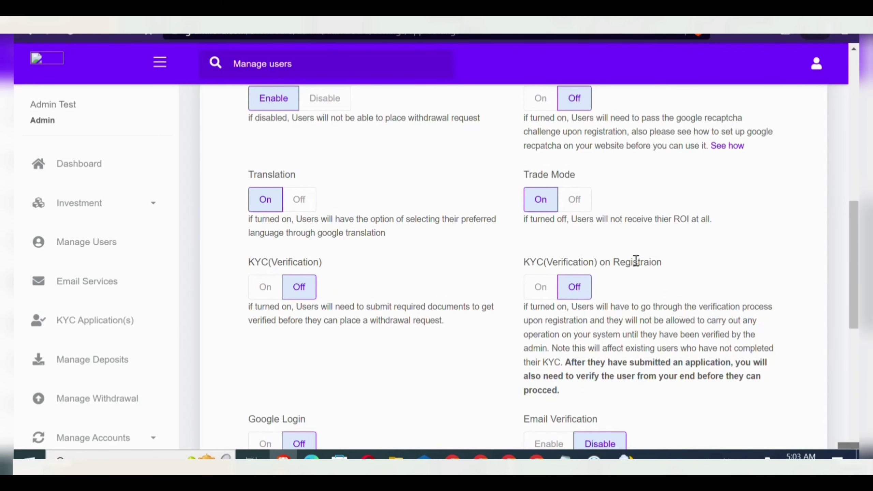
scroll(644, 261, "down", 3)
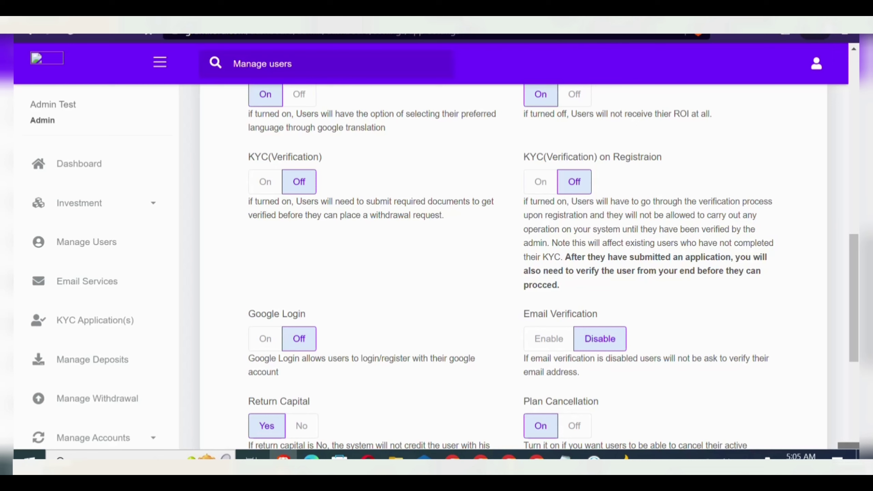
- Go to bluehost.com in a new private Brave window
key("ctrl+shift+n")
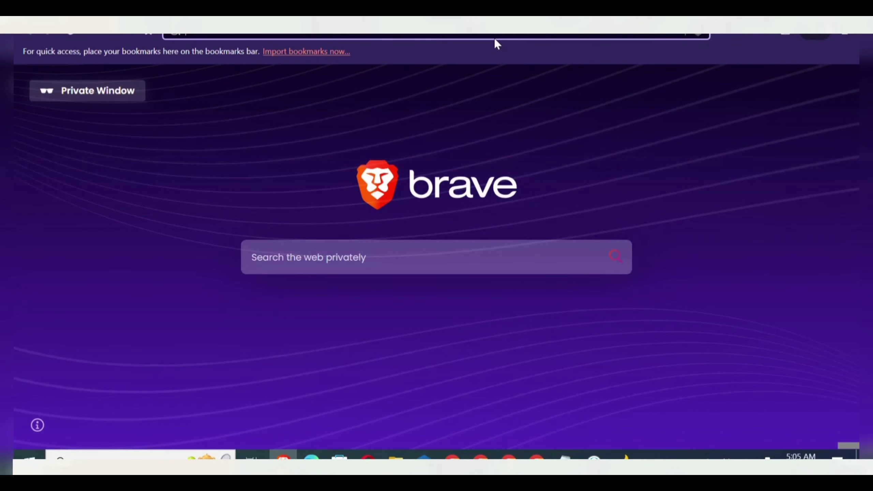
type("blue")
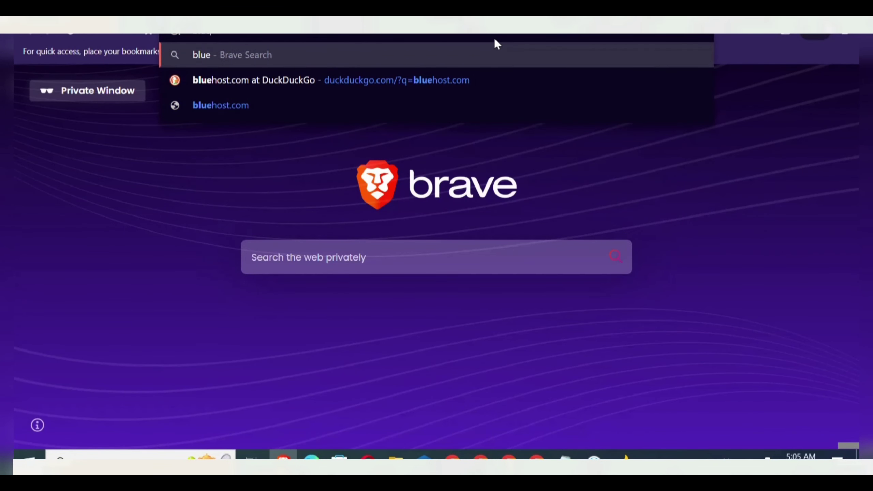
type("hos")
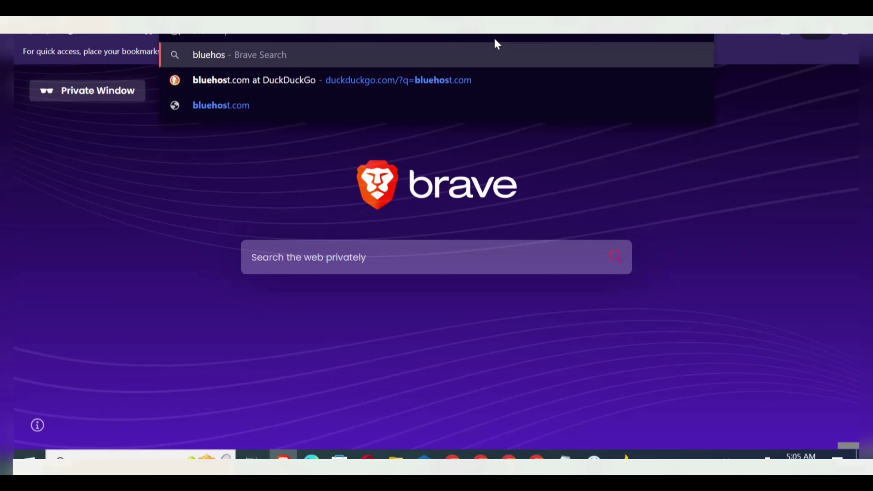
type("t.com")
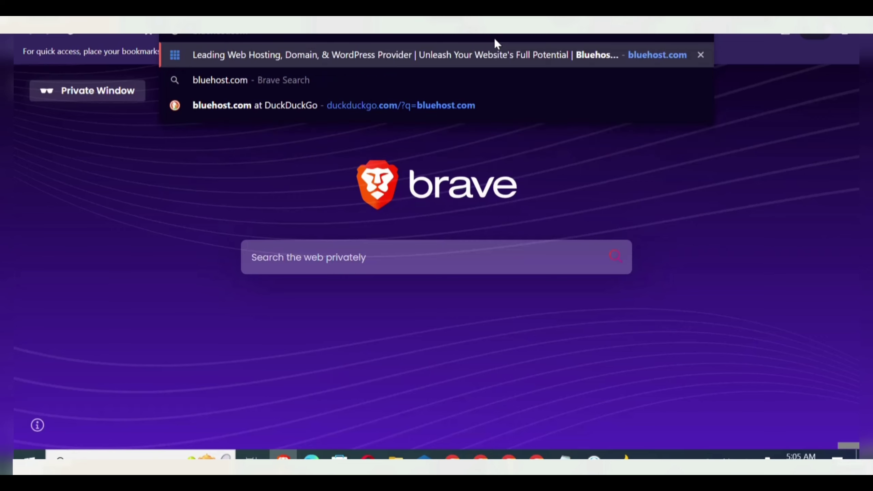
key("Return")
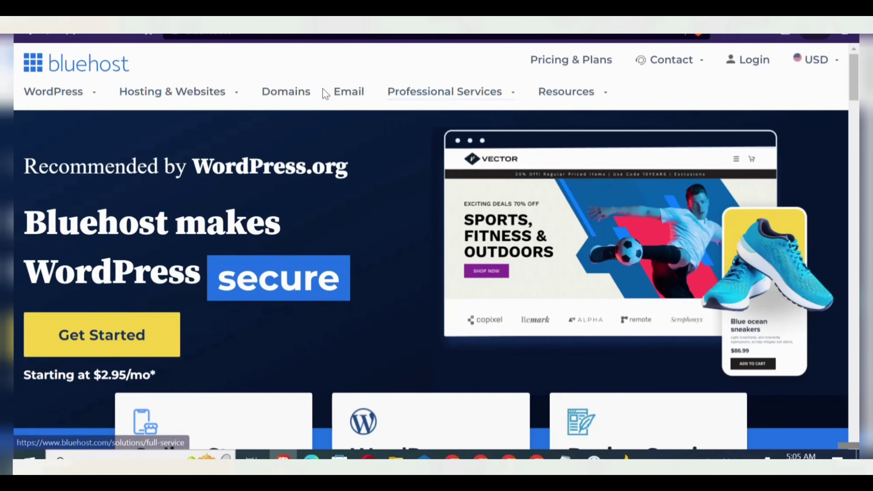
- Search Bluehost Domains for the name coinfitexearn
left_click(293, 97)
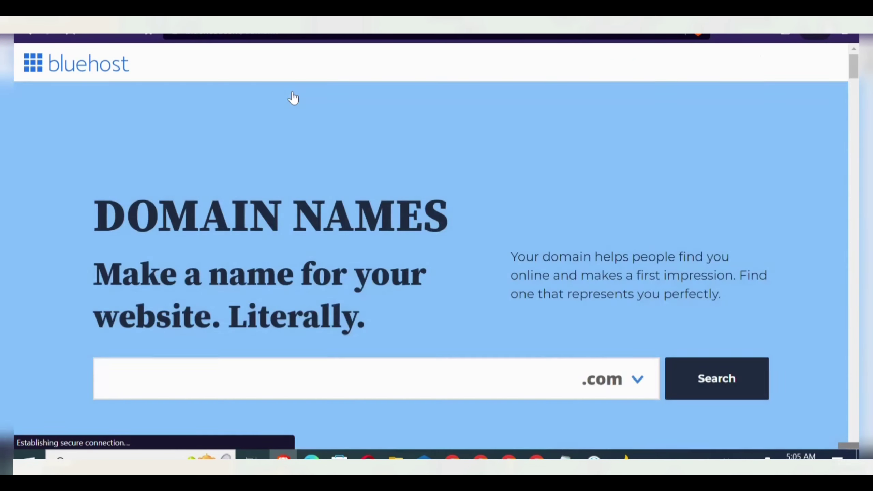
left_click(287, 350)
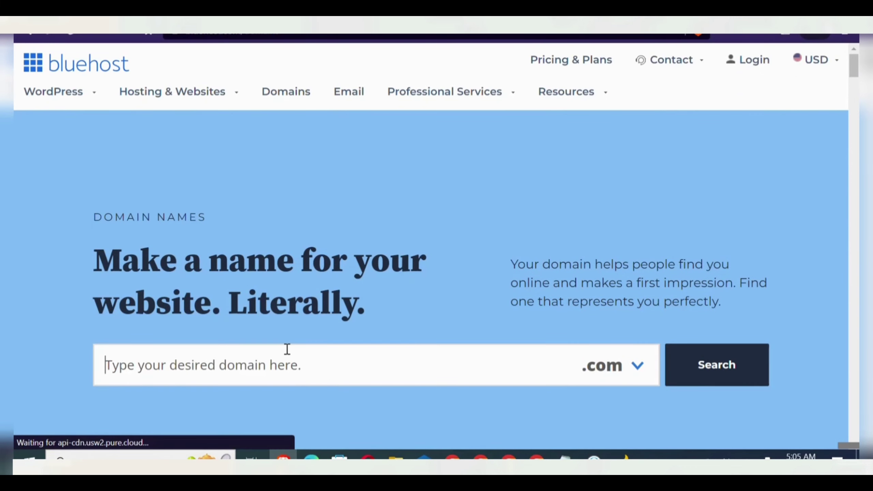
type("coin")
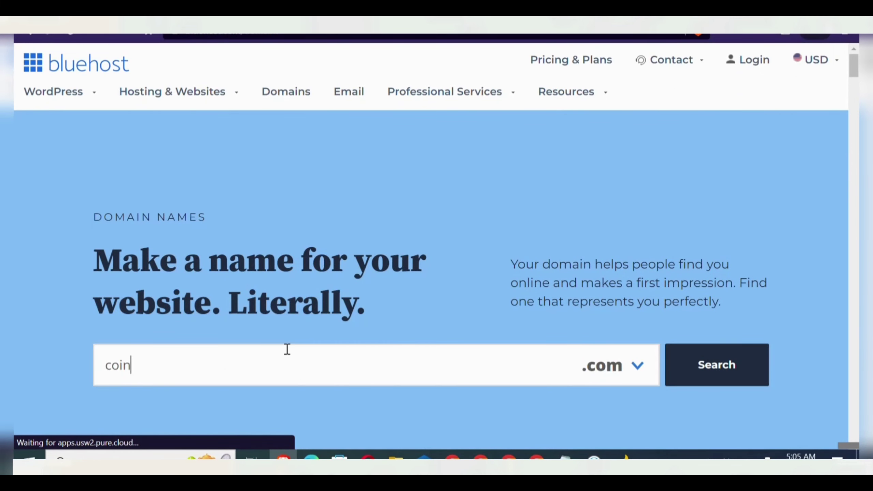
type("fitexear")
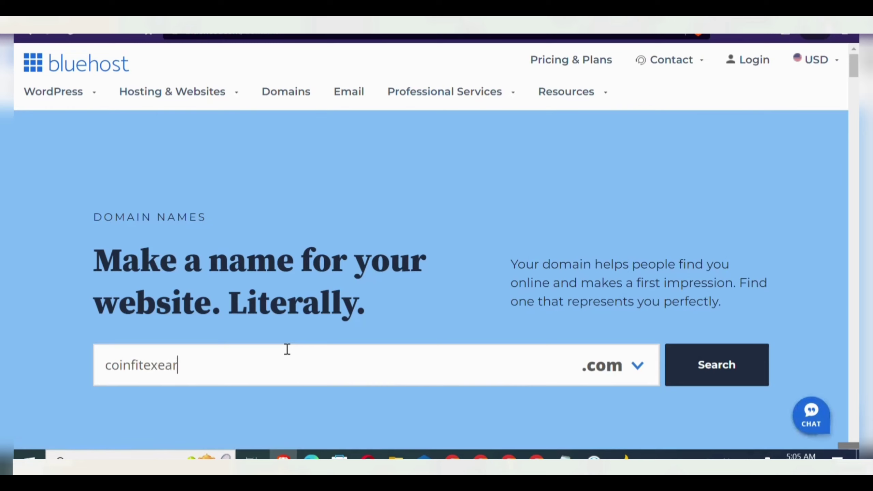
type("n")
left_click(722, 381)
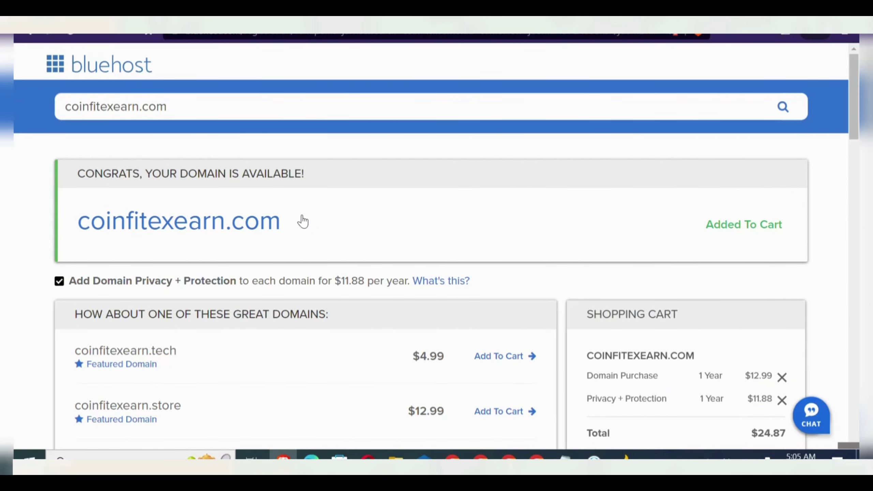
- Select the available coinfitexearn.com result and return to the Bluehost home page
left_click_drag(303, 221, 78, 219)
key("ctrl+c")
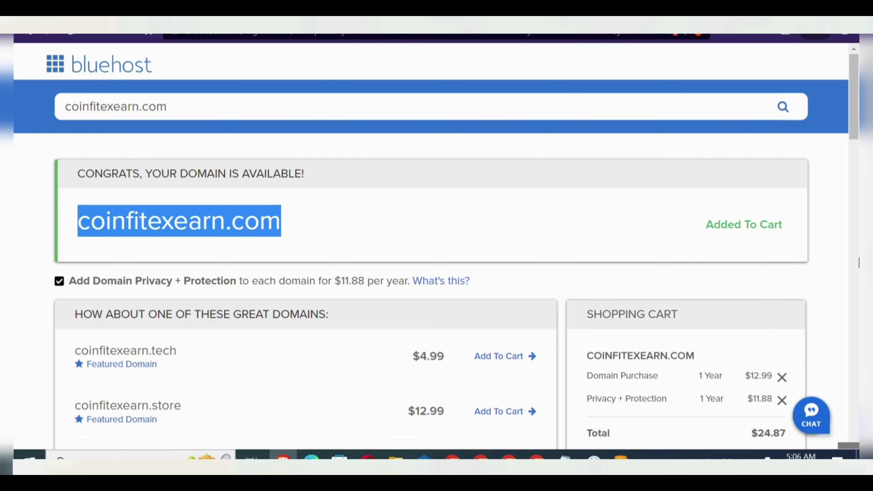
scroll(858, 262, "down", 10)
scroll(858, 263, "up", 10)
scroll(858, 262, "down", 5)
scroll(859, 263, "up", 5)
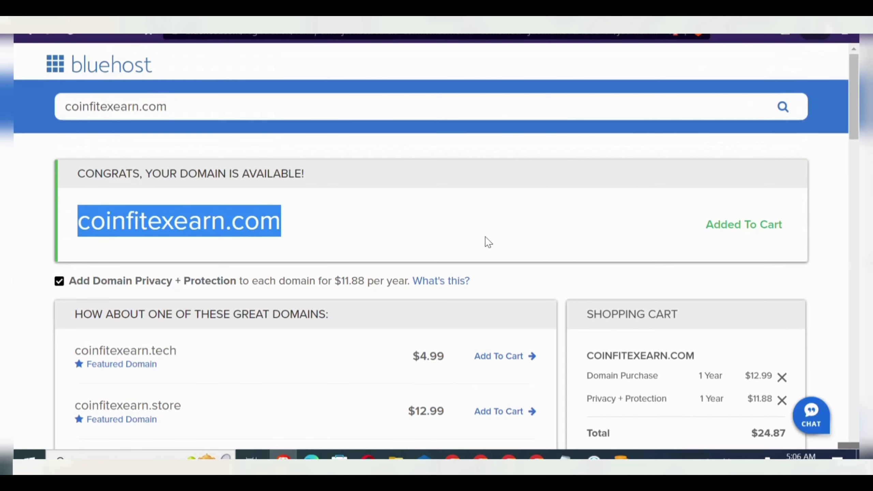
left_click(113, 64)
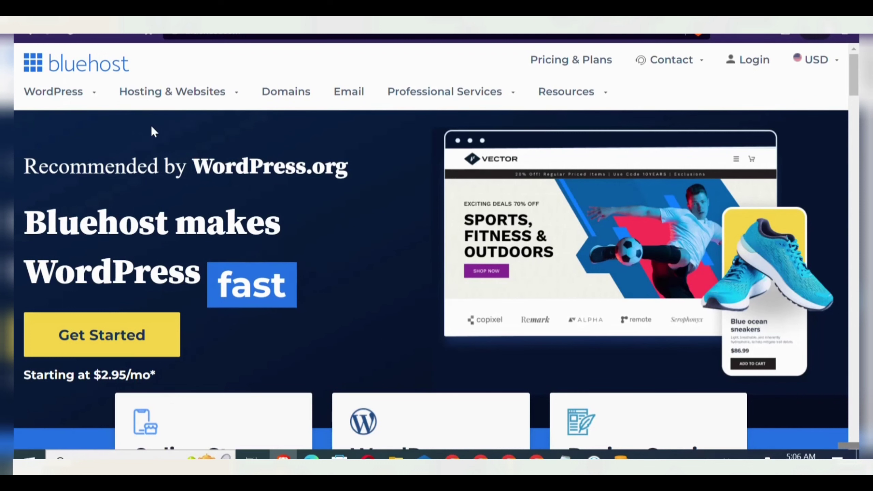
- Choose the Basic shared hosting plan and skip the online-store offer
mouse_move(220, 97)
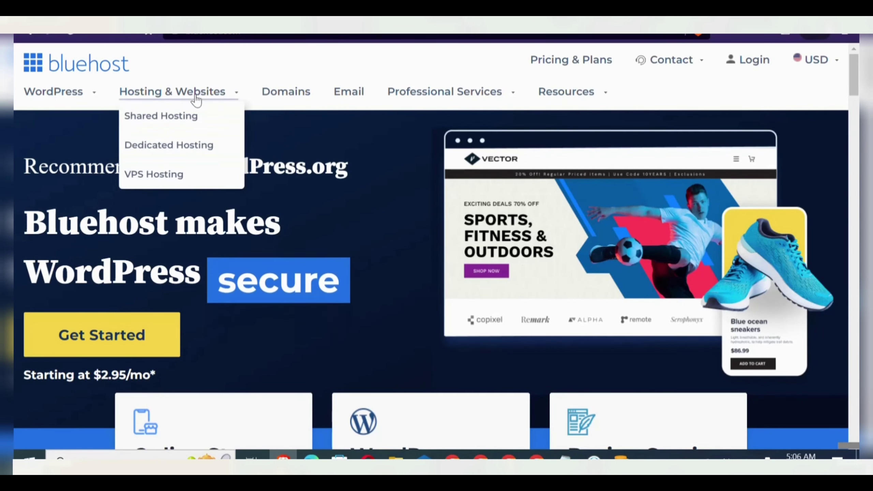
left_click(182, 119)
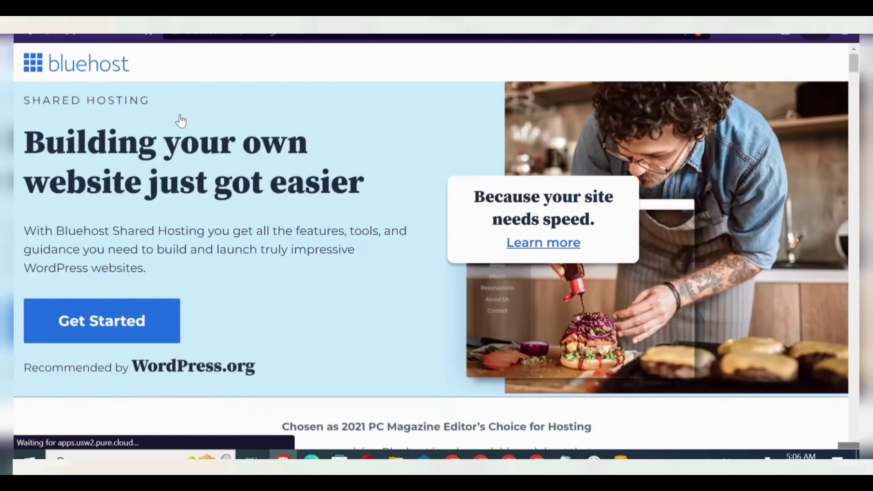
scroll(181, 120, "down", 15)
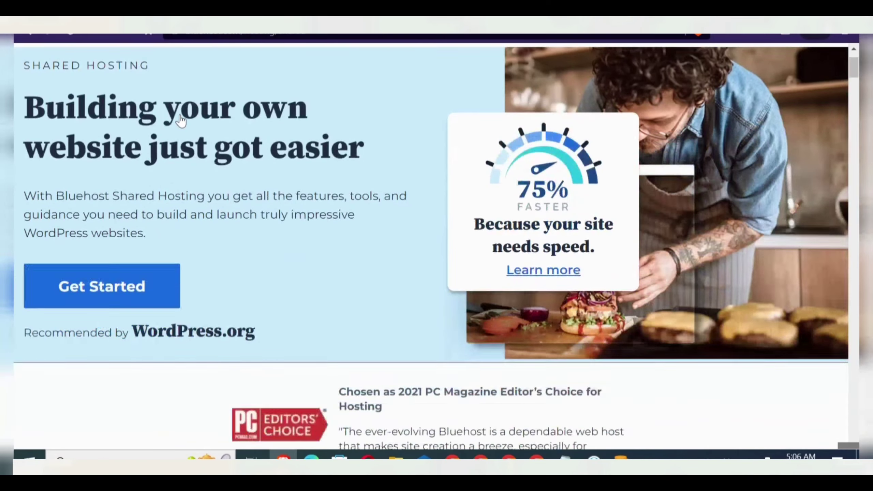
scroll(181, 120, "down", 1)
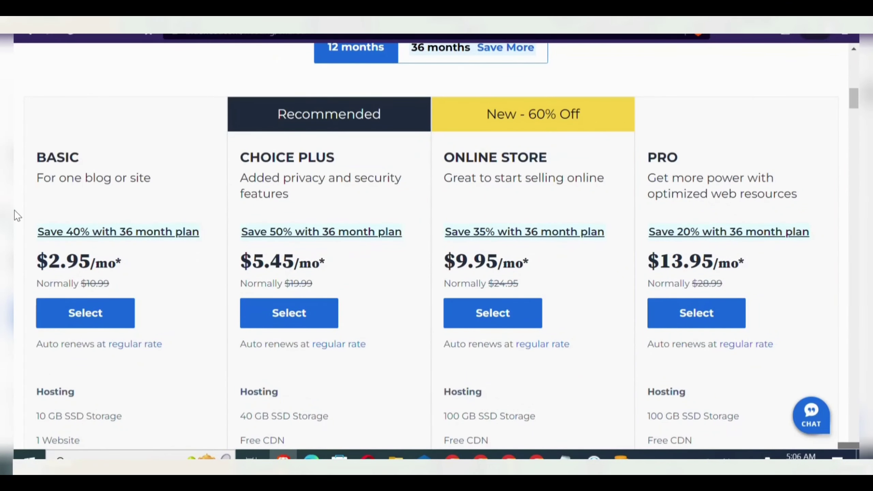
left_click(100, 329)
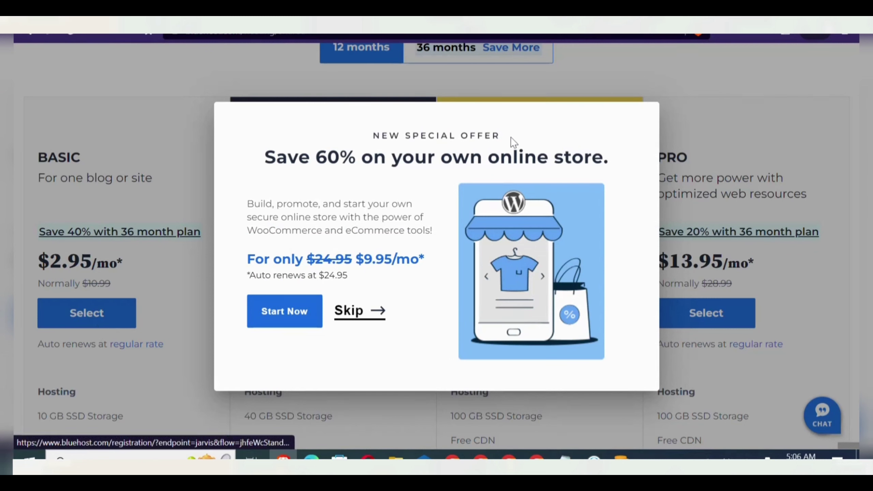
left_click(352, 317)
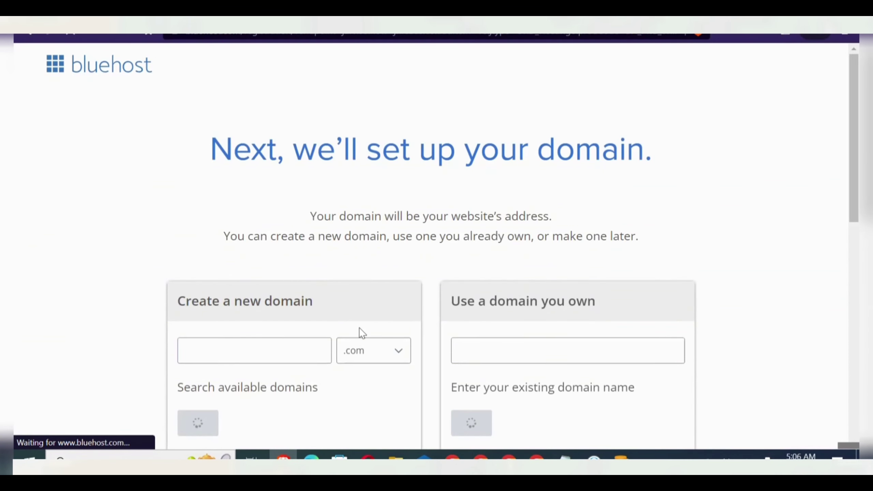
- Enter coinfitexearn with the .com extension as the new domain and submit it
left_click(263, 360)
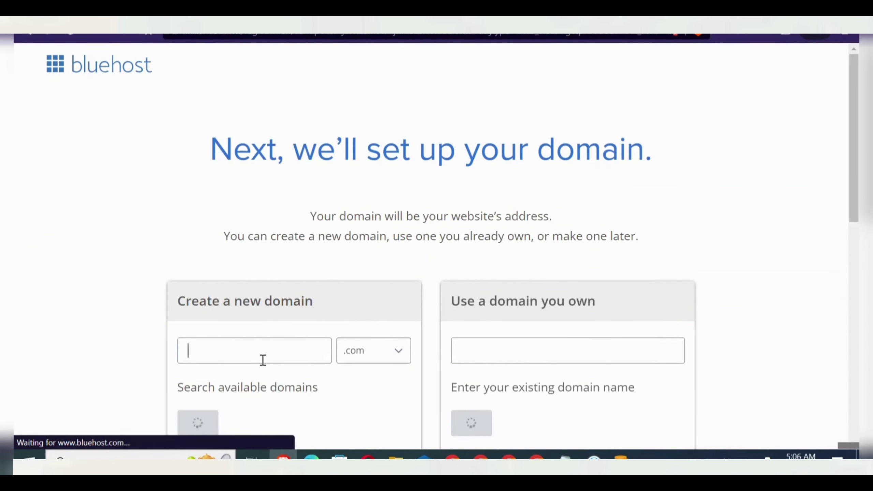
key("ctrl+v")
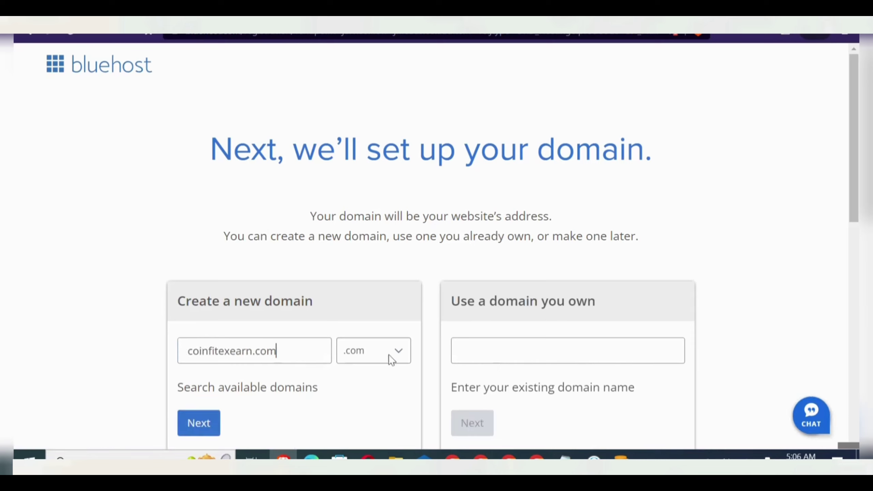
left_click(388, 358)
left_click(312, 350)
key("BackSpace")
key("BackSpace")
key("BackSpace")
key("BackSpace")
left_click(192, 422)
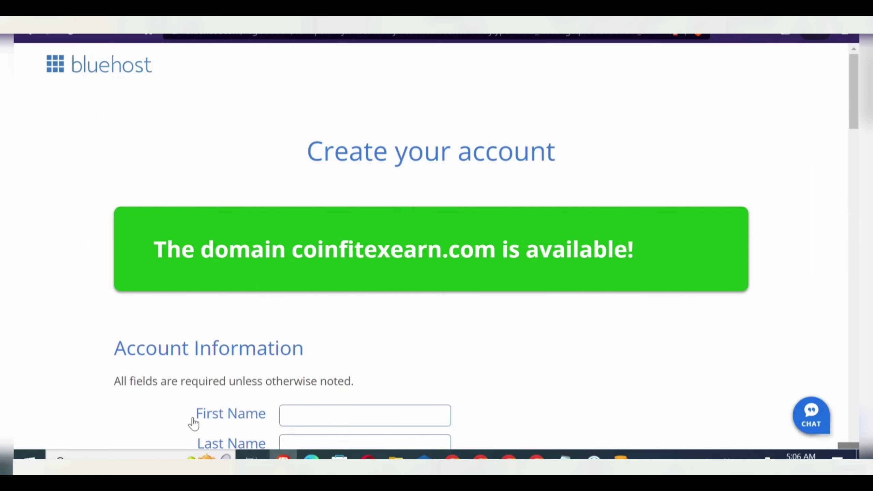
- Scroll through the account, package and payment sections of the sign-up form
scroll(193, 423, "down", 15)
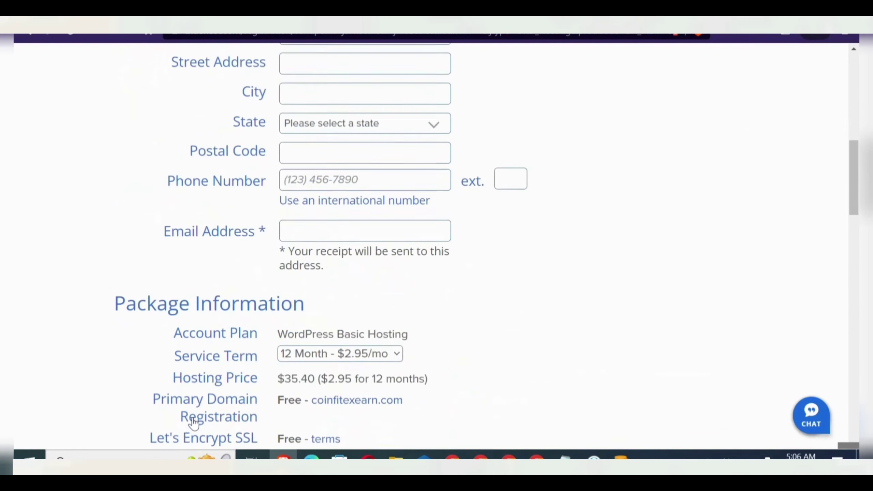
scroll(193, 423, "down", 9)
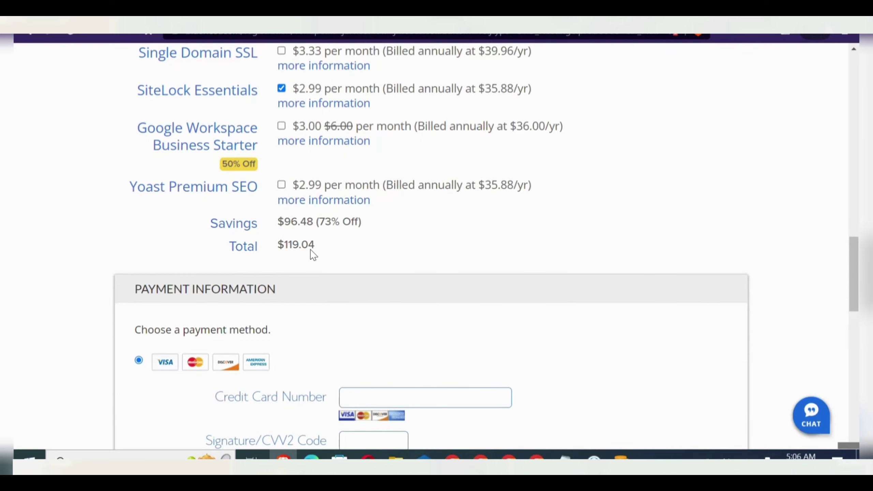
scroll(313, 255, "down", 8)
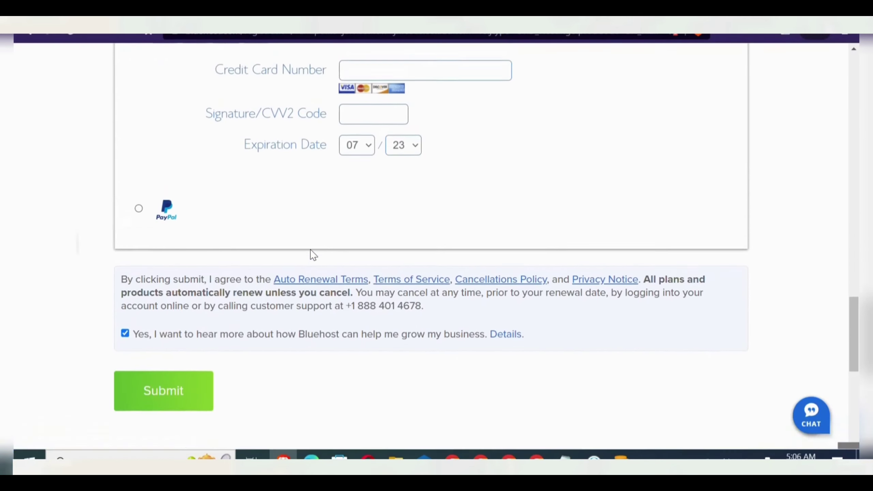
scroll(313, 254, "up", 3)
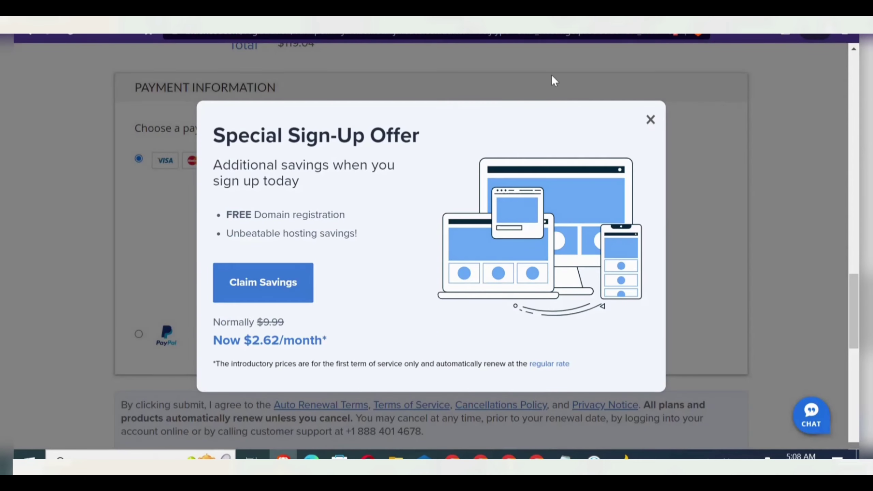
left_click(650, 119)
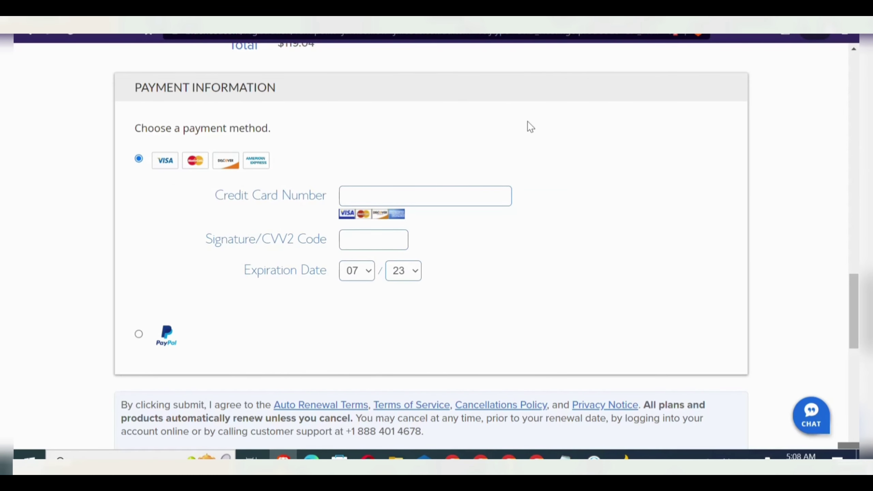
scroll(528, 123, "up", 15)
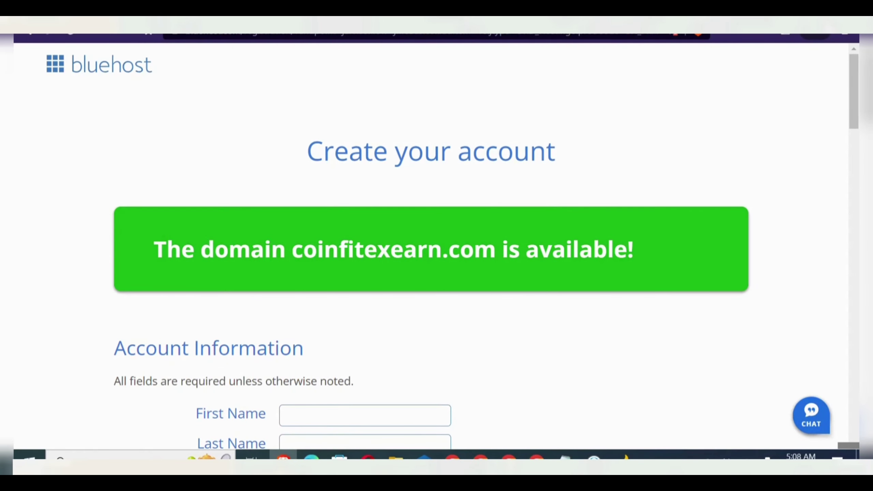
- Visit coinfitexearn.com/cpanel in a new private window
key("ctrl+shift+n")
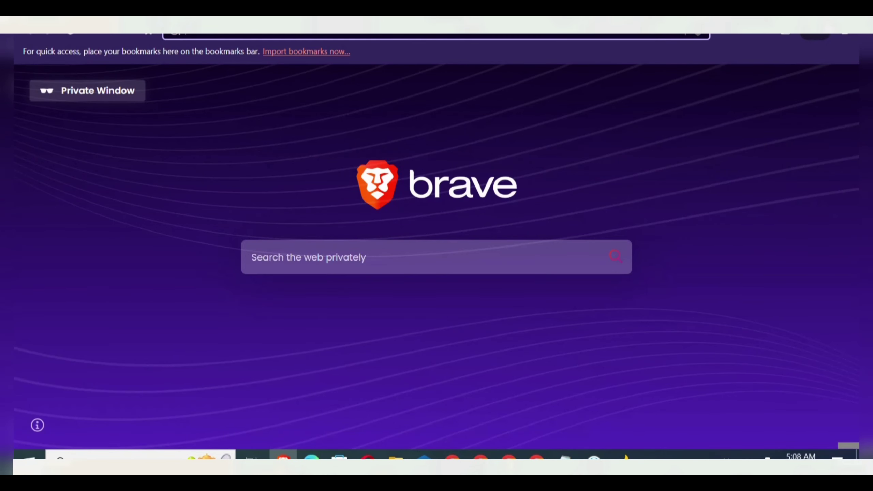
type("coinfitexearn.com")
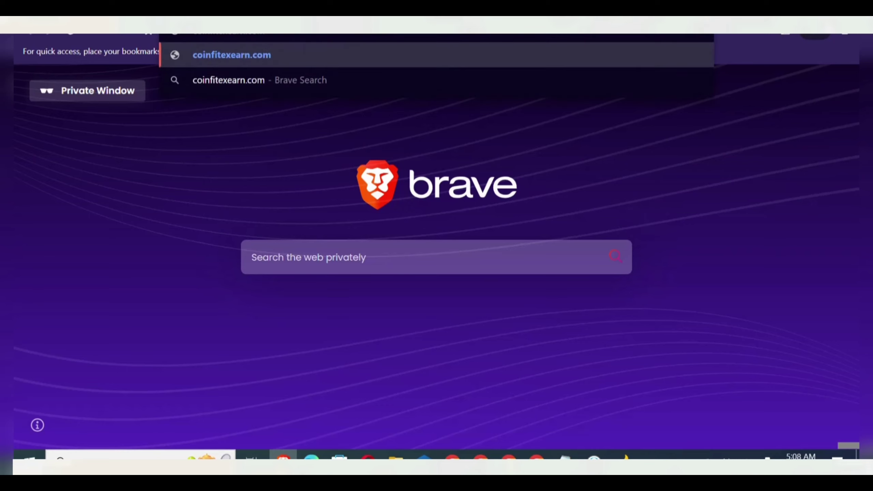
type("/cpanr")
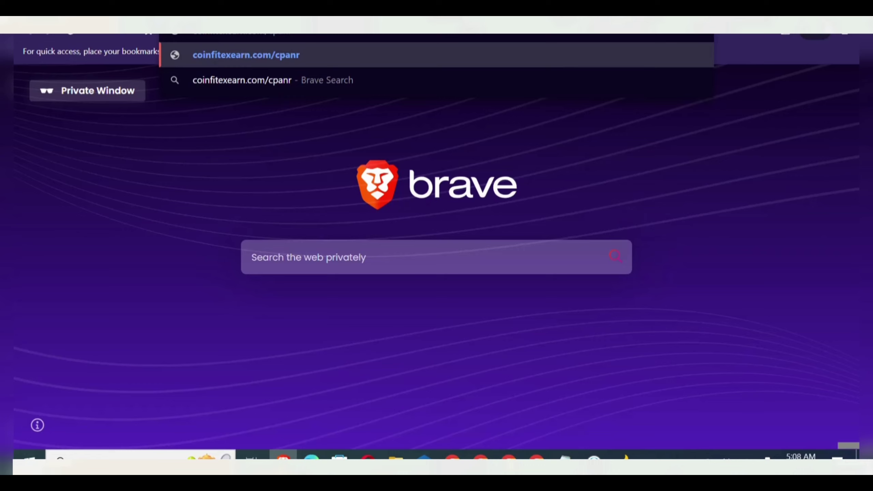
key("BackSpace")
type("el")
key("Return")
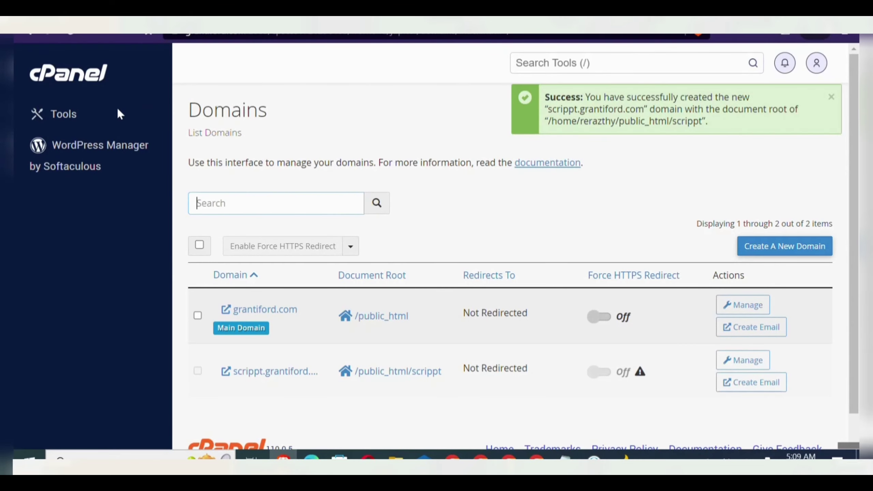
- Return to the cPanel Tools home and open File Manager through the tool search
left_click(82, 79)
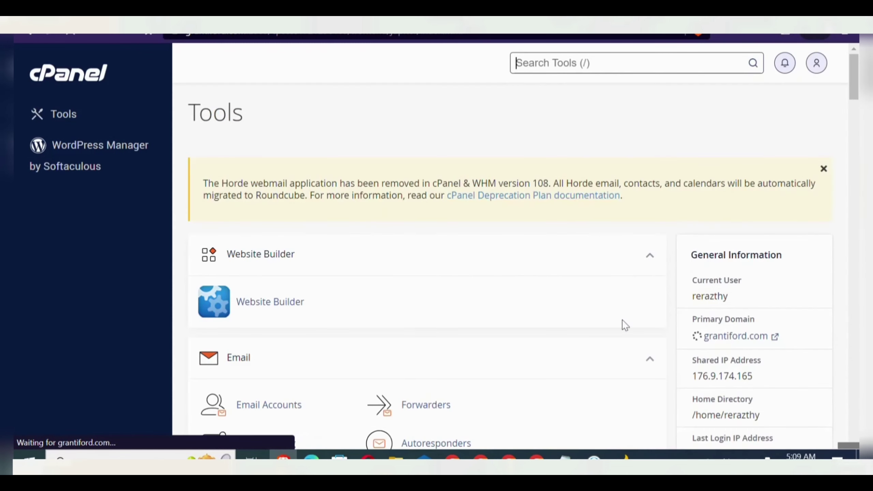
scroll(762, 178, "down", 8)
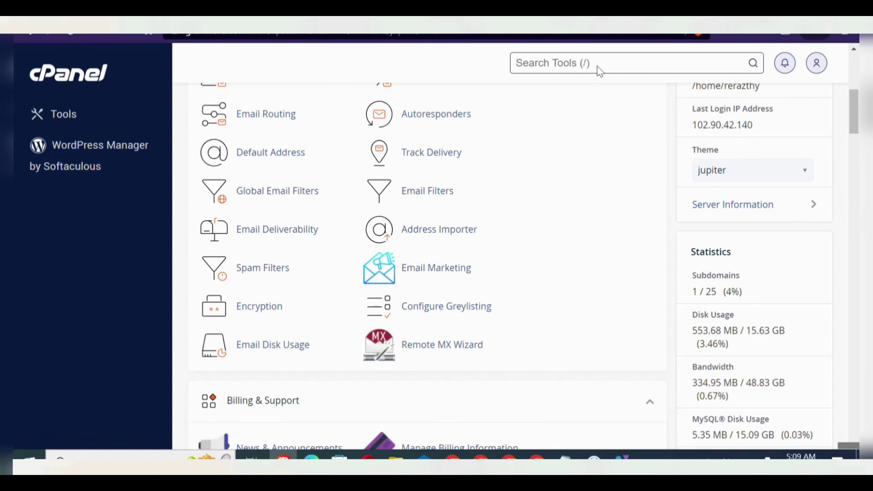
type("f")
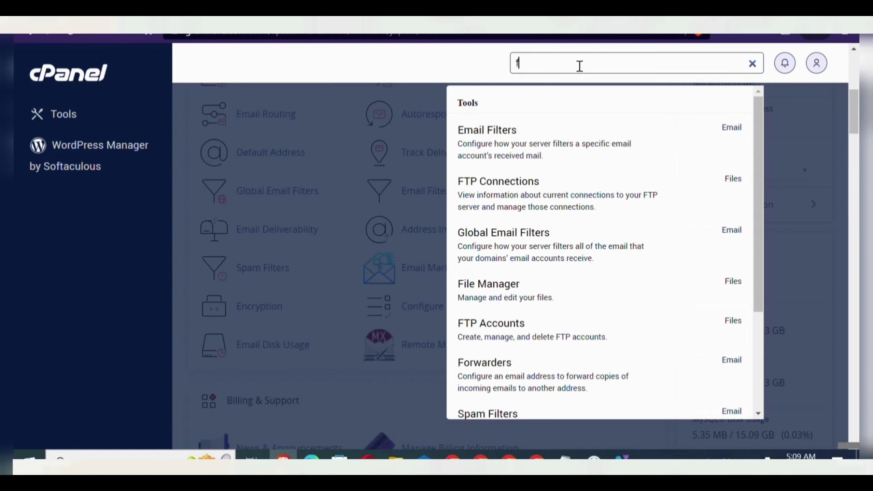
type("ilemane")
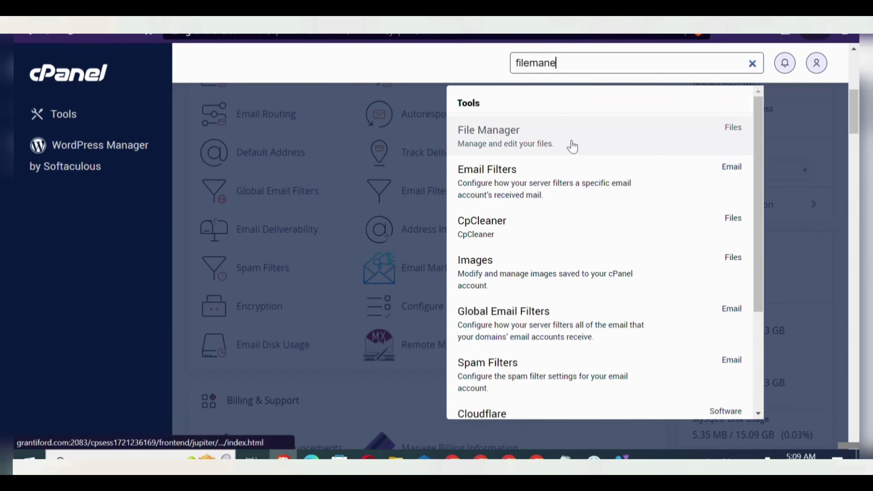
left_click(571, 144)
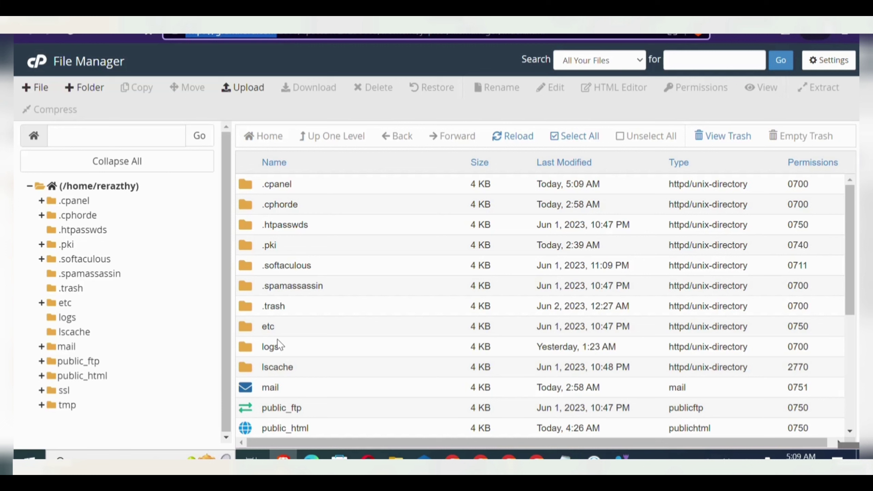
- Open public_html, then the scrippt folder inside it
left_click(82, 376)
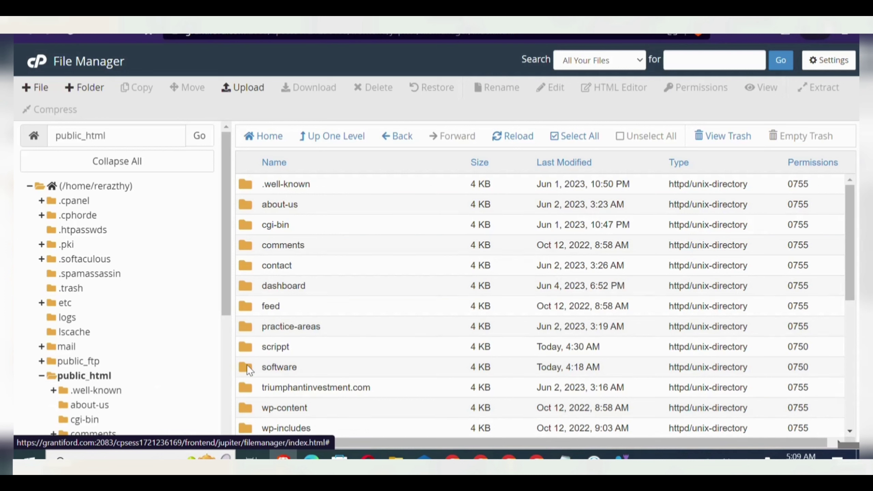
double_click(246, 346)
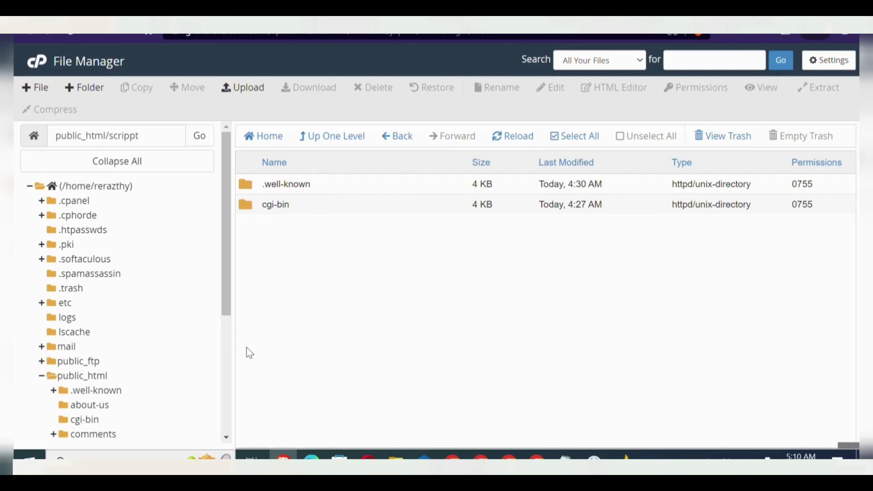
- Upload Online Trader v5.zip (60.82 MB) from the Desktop into public_html/scrippt, then return to the folder listing
left_click(249, 96)
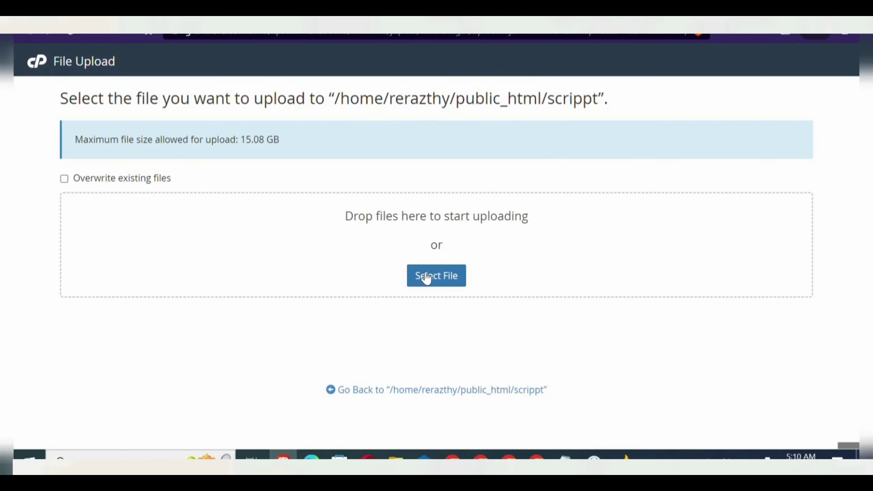
left_click(433, 277)
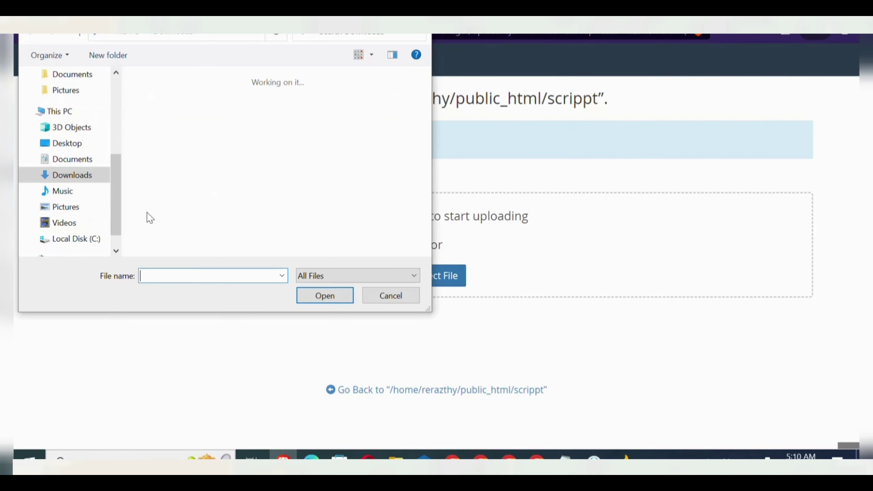
left_click(82, 142)
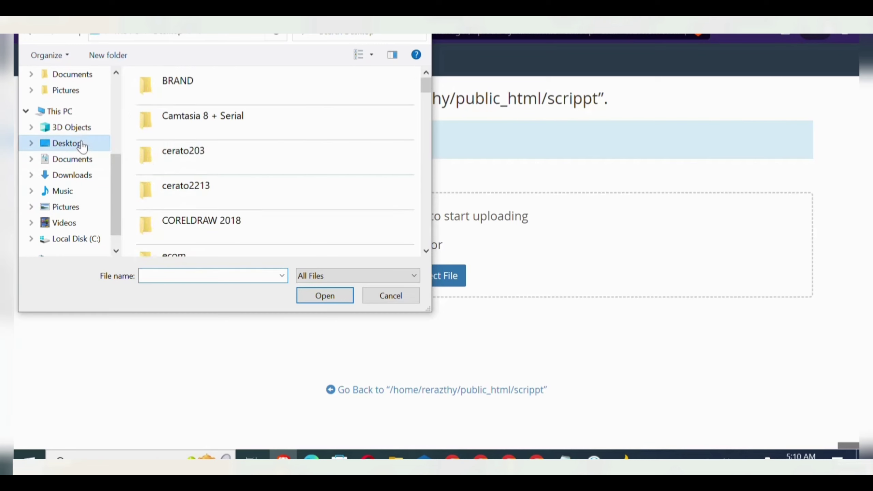
scroll(332, 168, "down", 15)
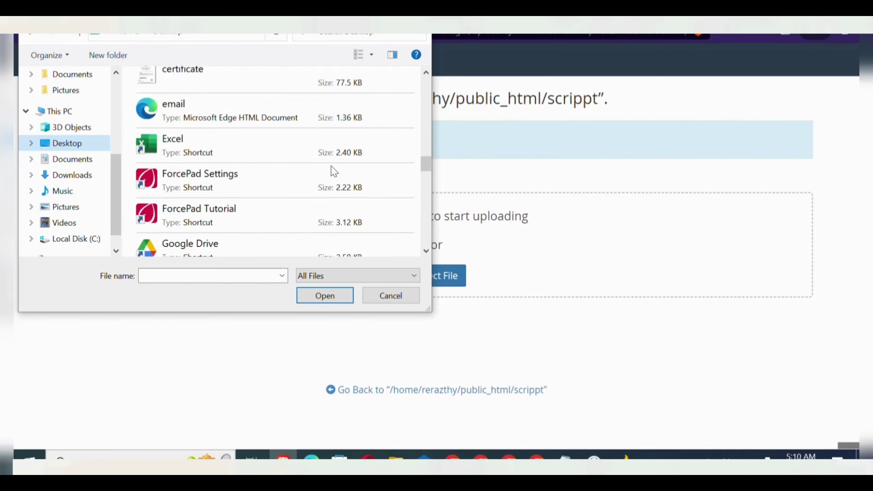
scroll(332, 169, "down", 5)
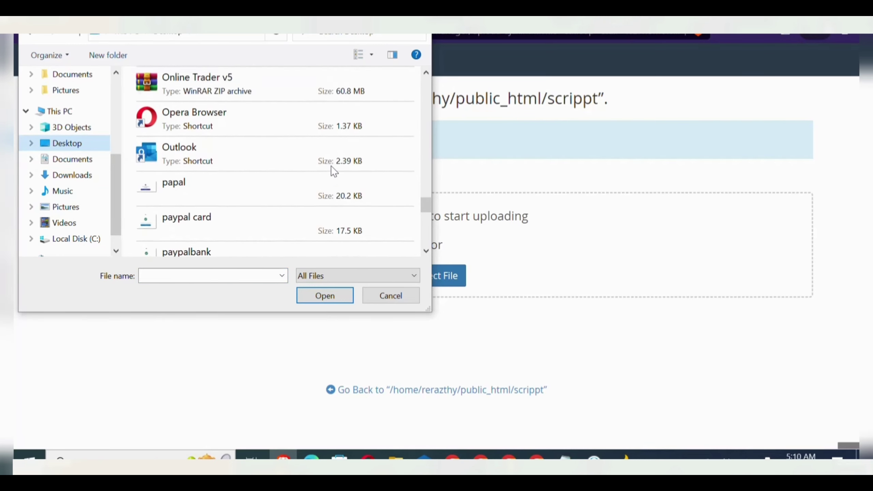
scroll(332, 168, "up", 1)
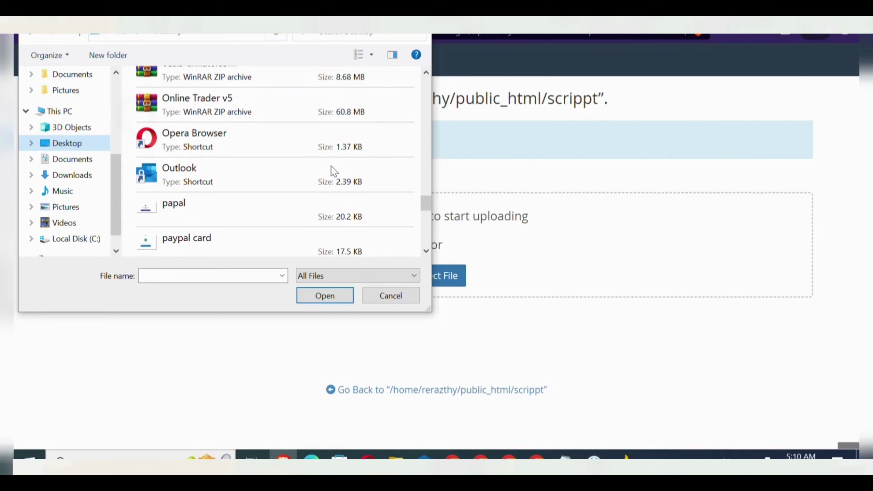
double_click(301, 98)
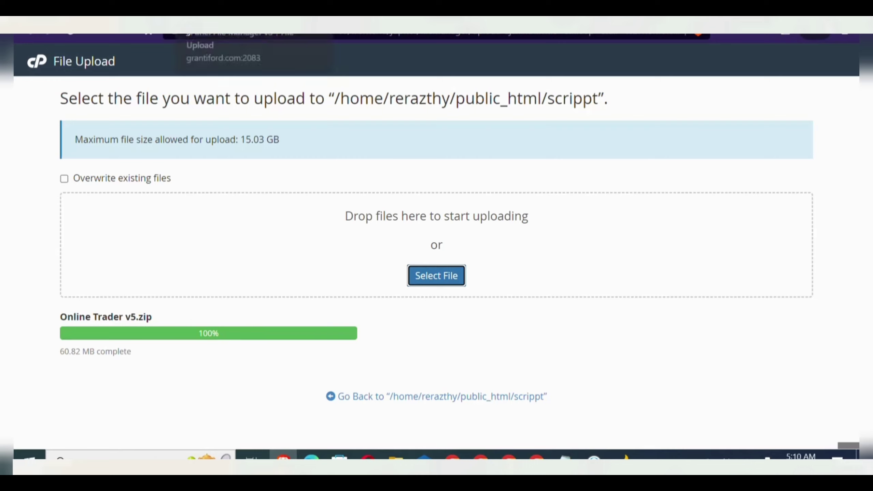
key("ctrl+w")
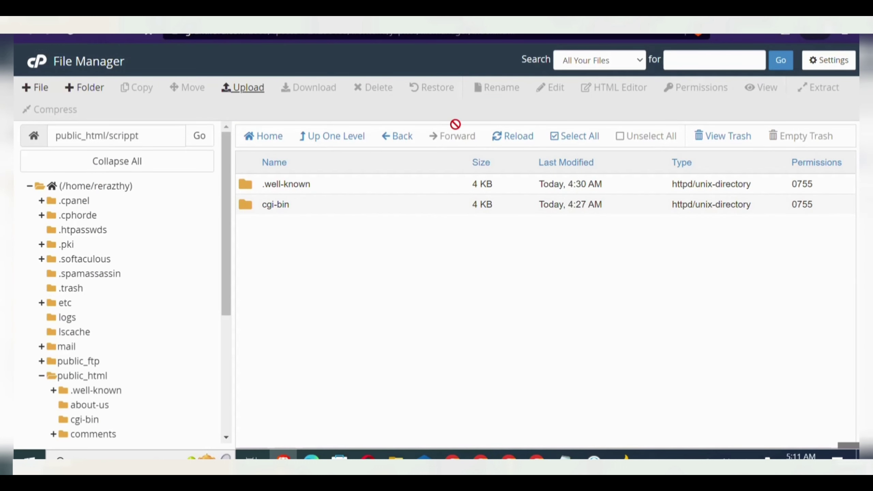
- Refresh the listing and extract Online Trader v5.zip into public_html/scrippt
left_click(519, 141)
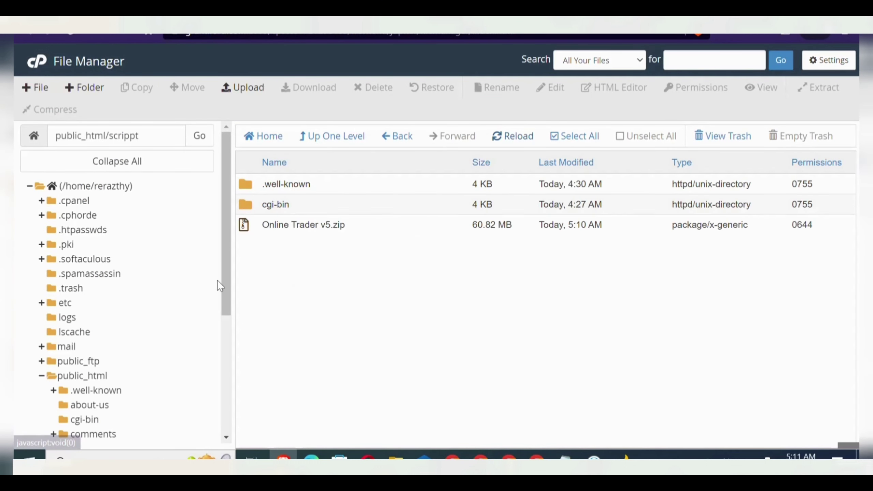
right_click(285, 229)
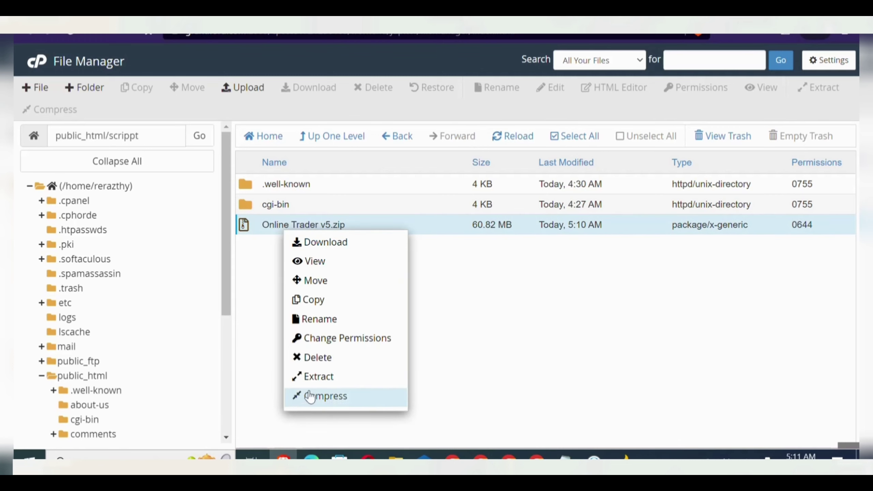
left_click(315, 378)
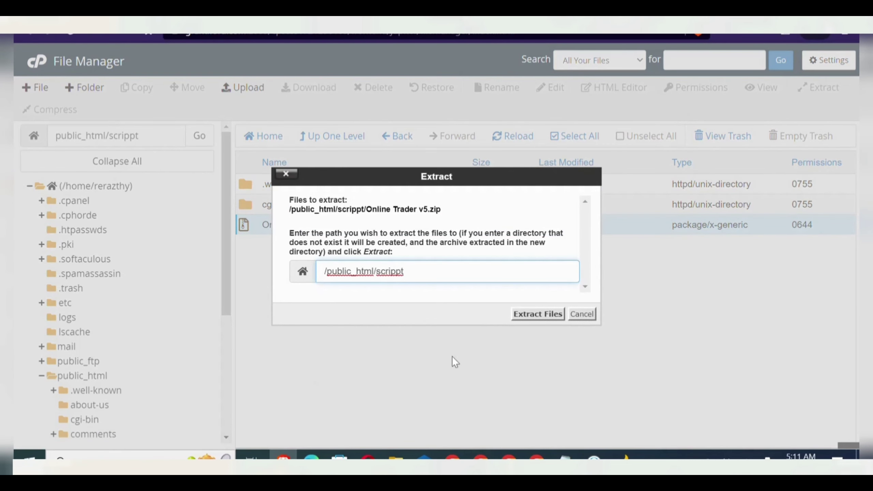
left_click(538, 315)
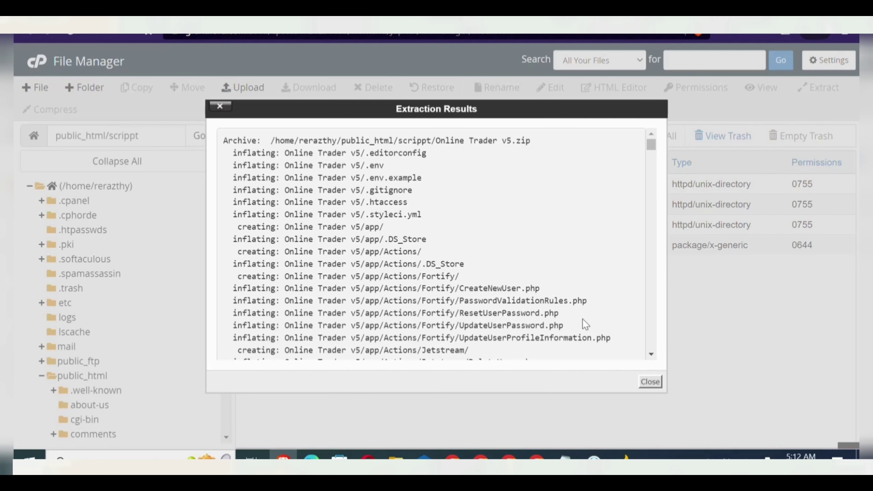
left_click(653, 383)
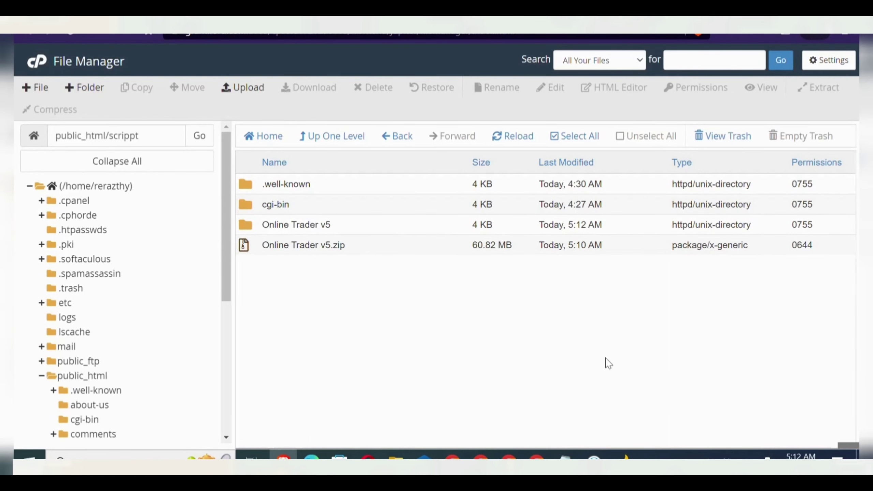
- Move every item in the Online Trader v5 folder up into public_html/scrippt
double_click(241, 225)
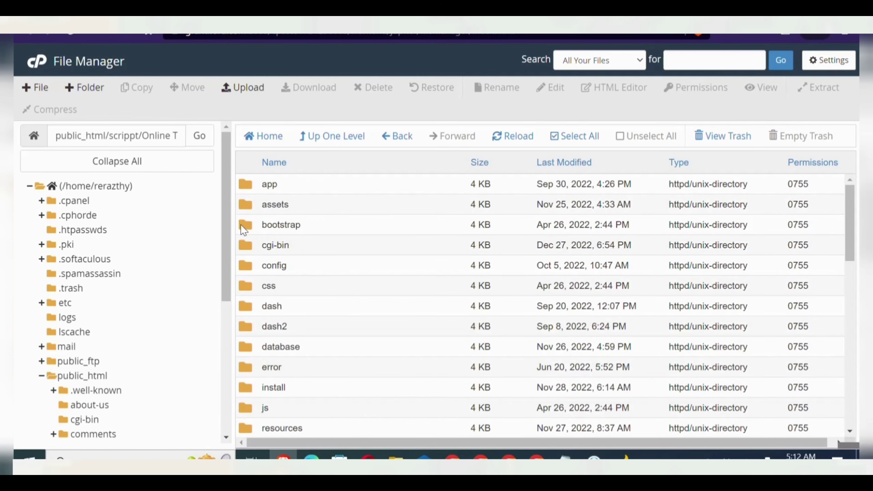
left_click(571, 137)
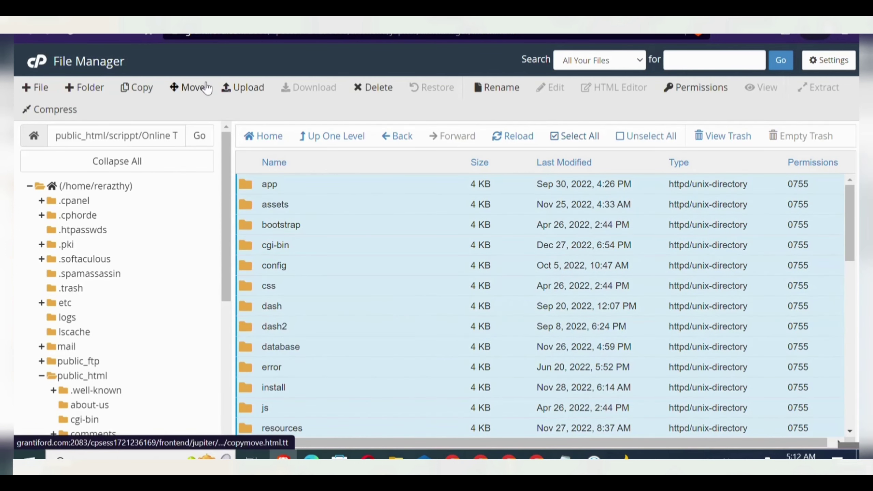
left_click(193, 90)
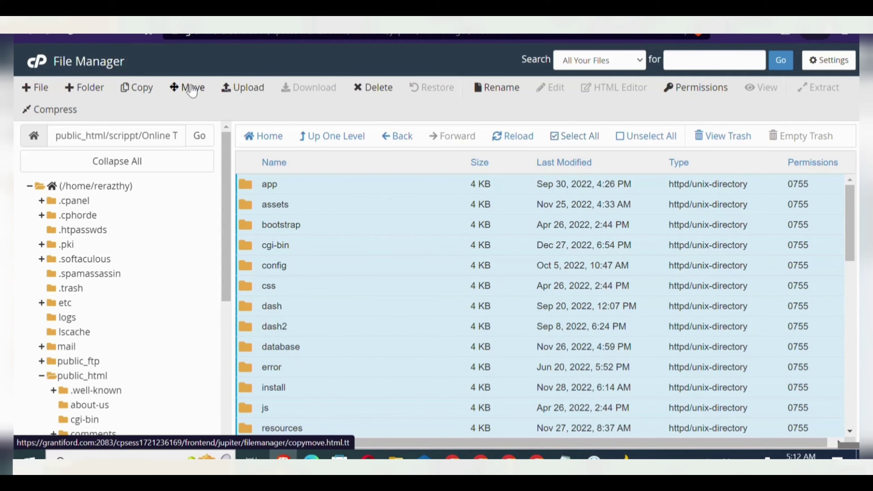
key("BackSpace")
key("BackSpace")
key("BackSpace")
key("BackSpace")
key("BackSpace")
key("BackSpace")
key("BackSpace")
key("BackSpace")
key("BackSpace")
key("BackSpace")
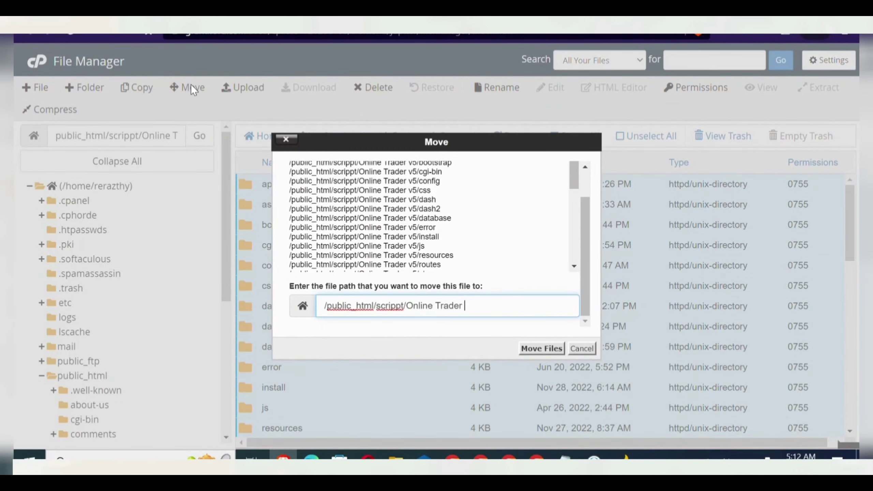
key("BackSpace")
key("BackSpace")
key("BackSpace")
key("BackSpace")
left_click(532, 348)
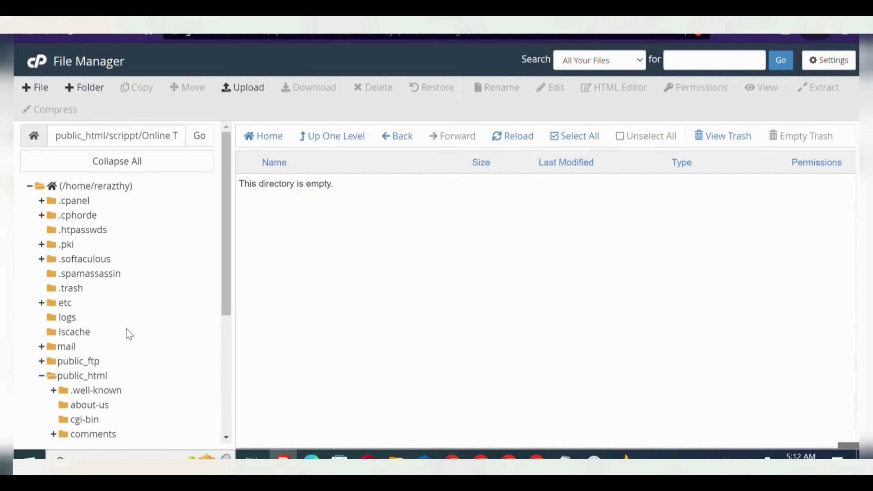
- Check the moved files in public_html/scrippt, then bring up the Databases tools on the cPanel home page
left_click(85, 375)
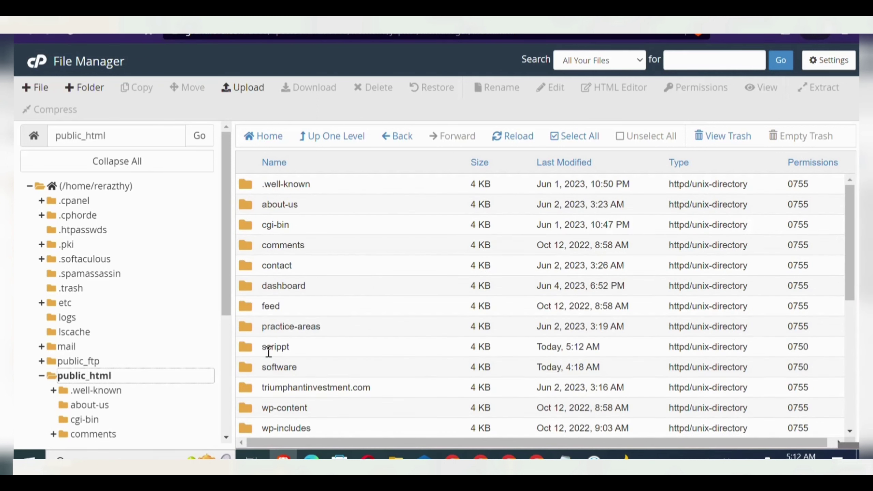
double_click(275, 348)
double_click(244, 350)
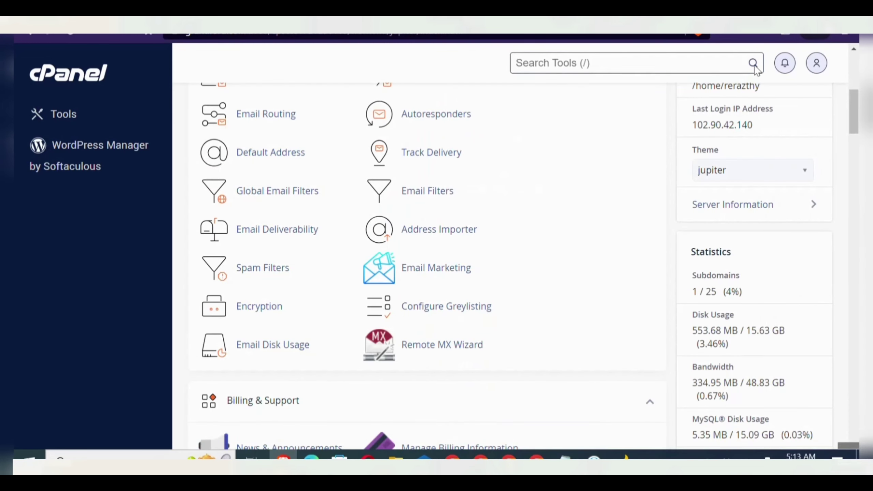
scroll(755, 69, "down", 15)
scroll(755, 69, "down", 15)
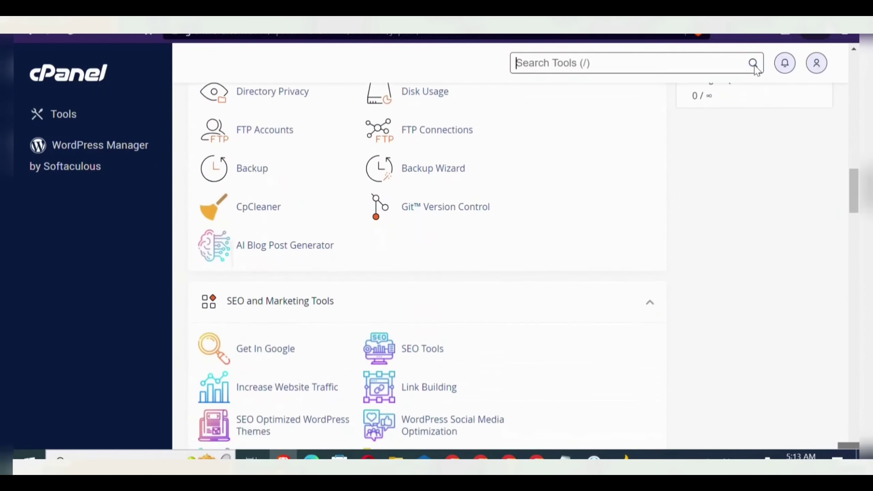
scroll(755, 69, "up", 1)
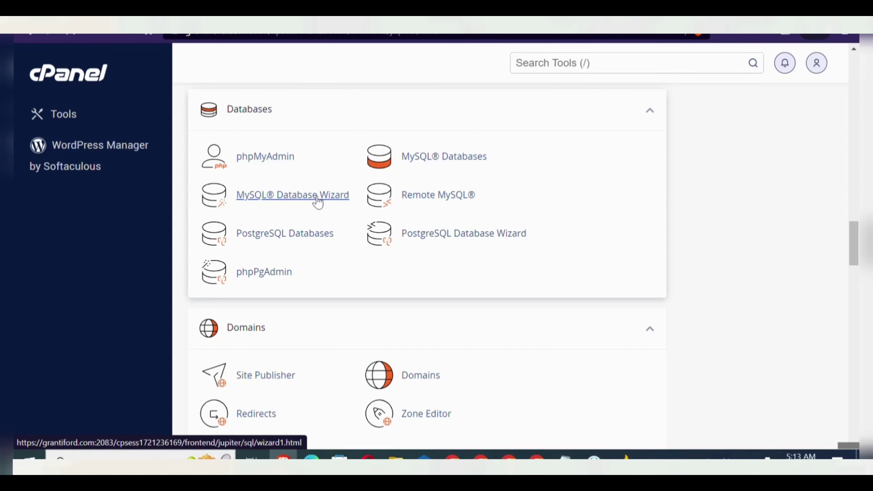
- Create the database coinfitexdb in the MySQL Database Wizard and continue to Step 2
left_click(317, 202)
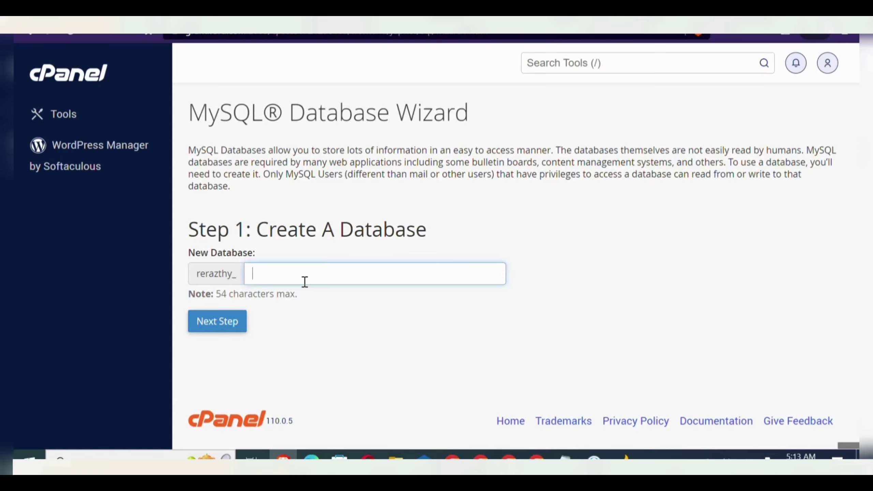
type("coinfitexdb")
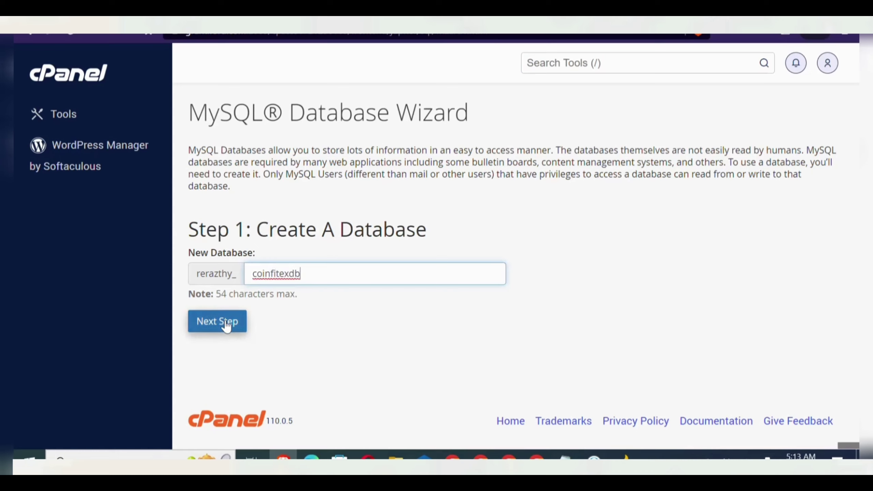
left_click(226, 326)
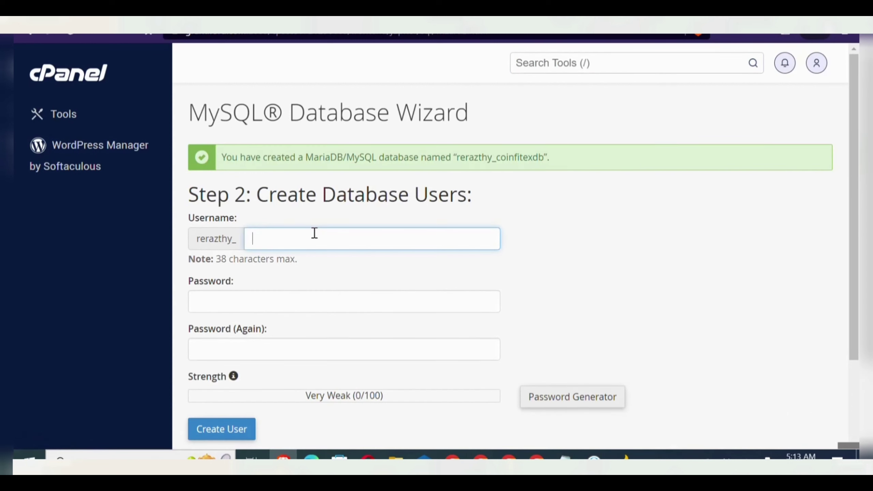
- Enter coinfitexuser as the new database user's username
type("coinfitexuser")
double_click(314, 232)
left_click(302, 304)
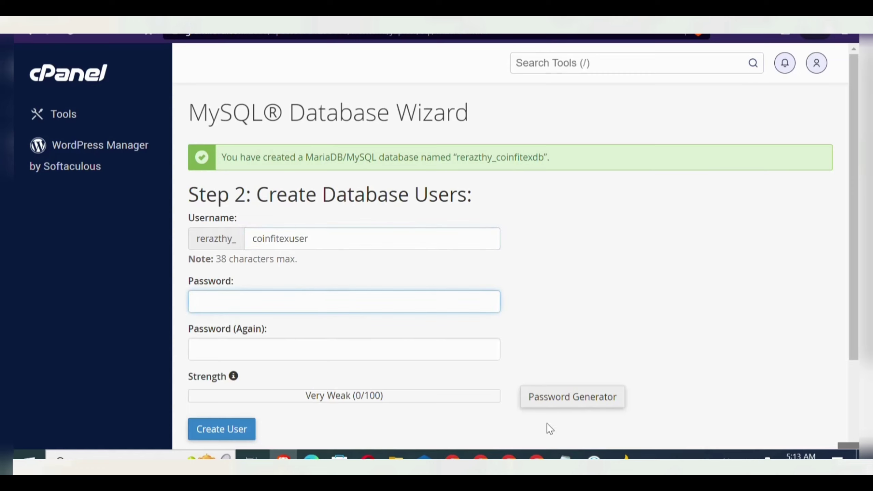
- Generate a strong random password, copy it, and confirm it has been copied
left_click(579, 399)
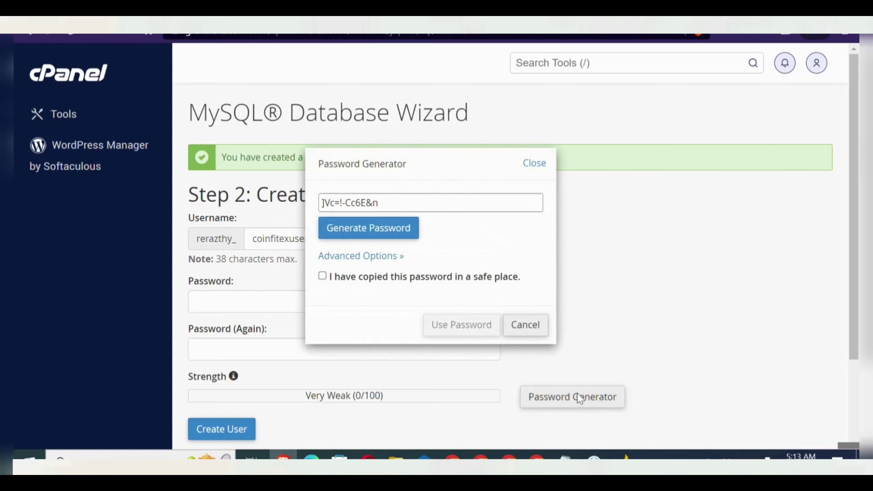
left_click(372, 235)
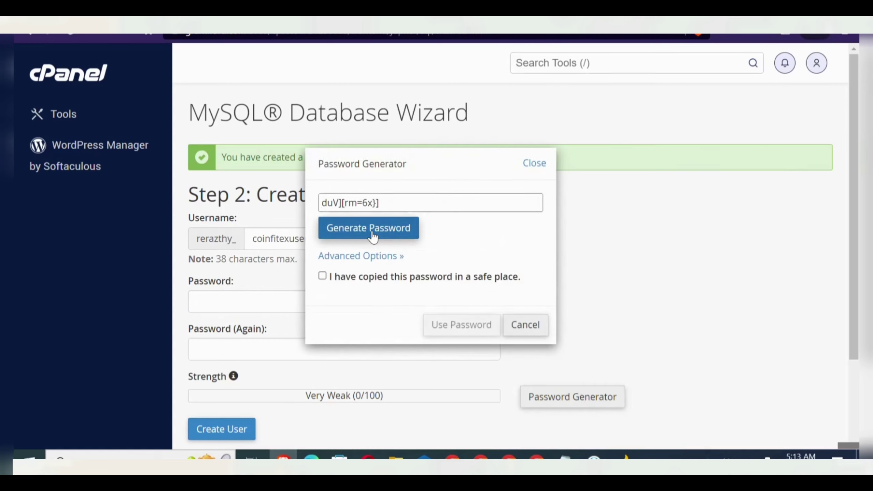
left_click(373, 237)
triple_click(376, 203)
key("ctrl+c")
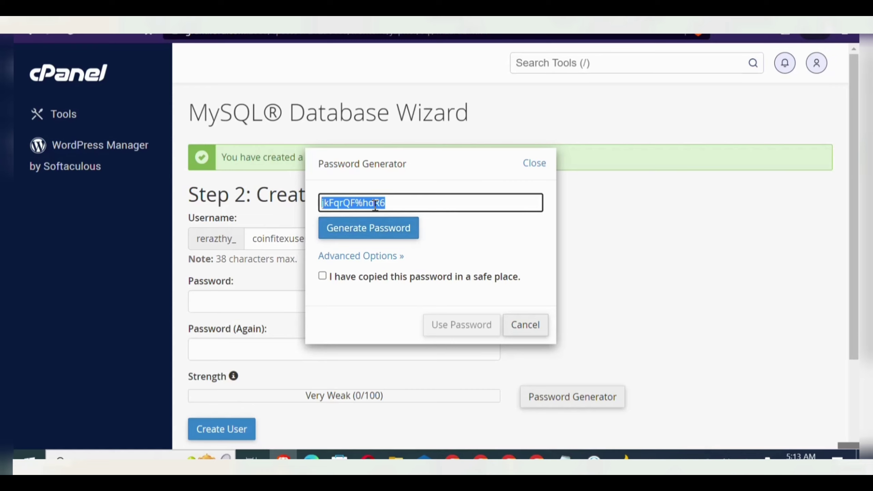
left_click(322, 276)
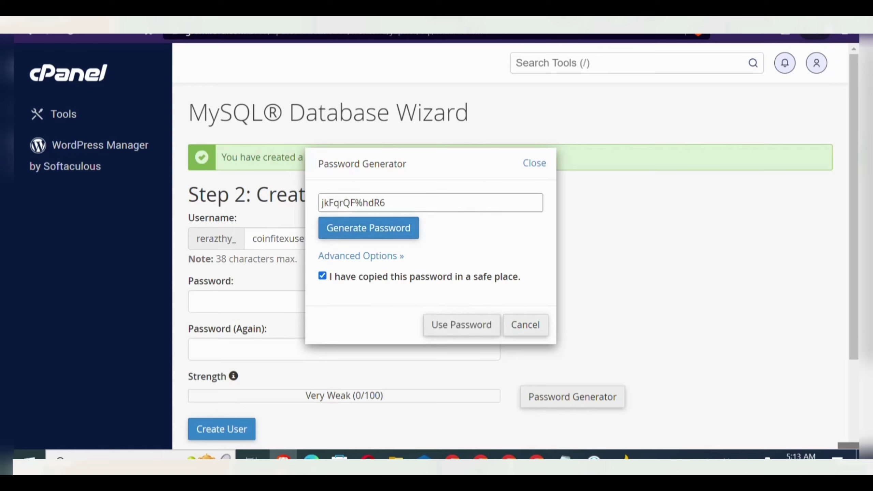
left_click(137, 454)
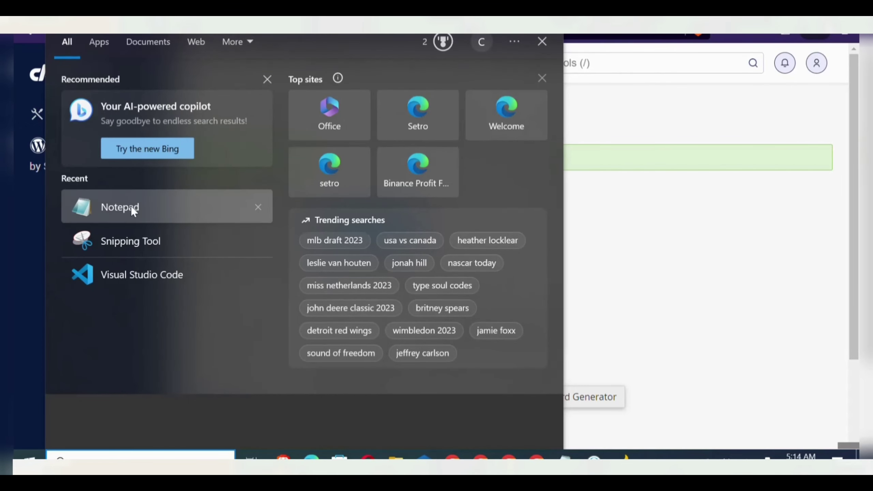
- Note the password in Notepad after 'database pass;' and apply it to both password fields
left_click(134, 208)
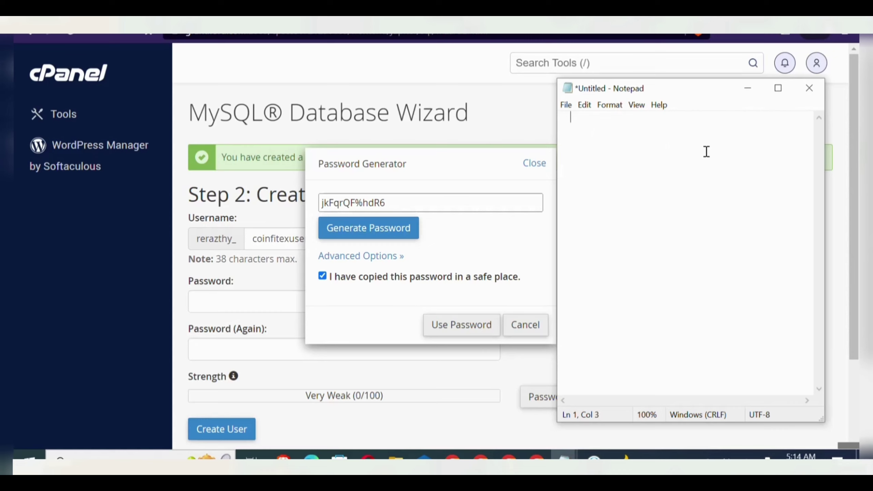
key("Return")
key("Return")
type("datab")
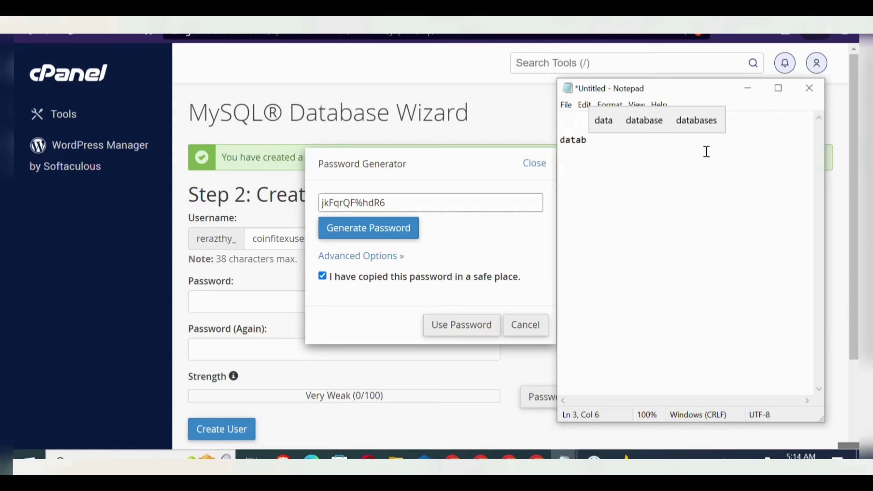
type("ase")
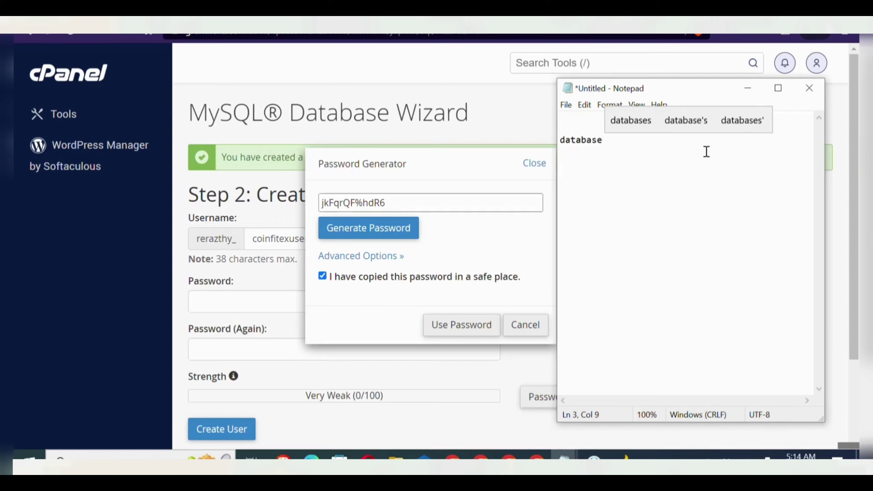
type(" pass;")
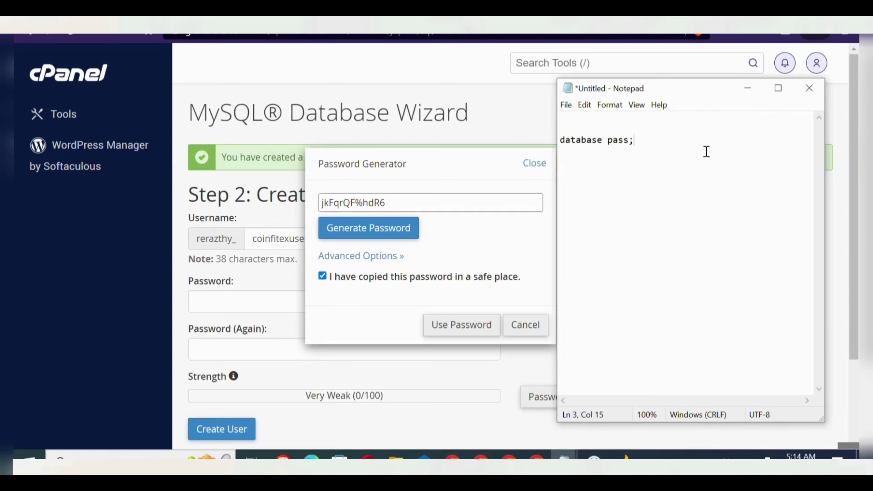
key("ctrl+v")
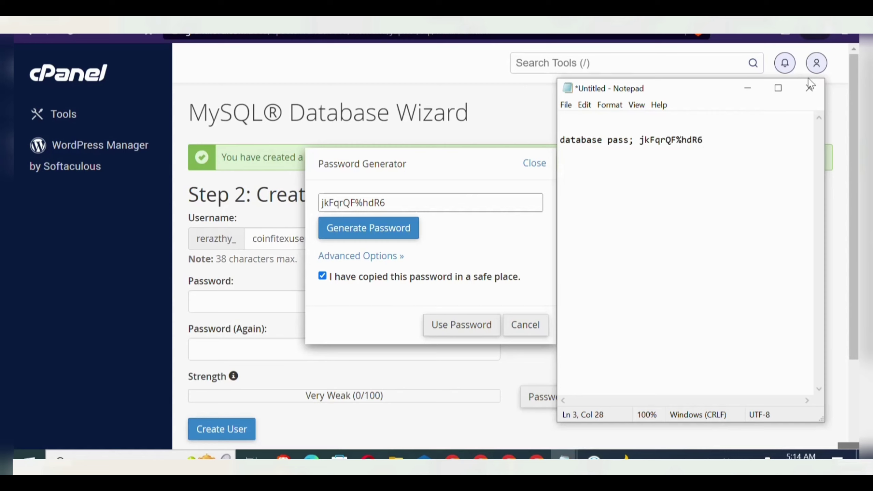
left_click(749, 89)
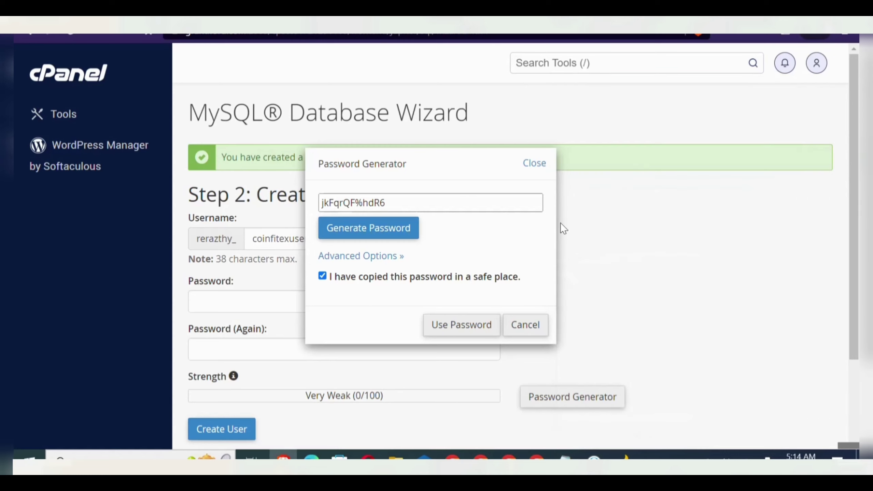
left_click(470, 325)
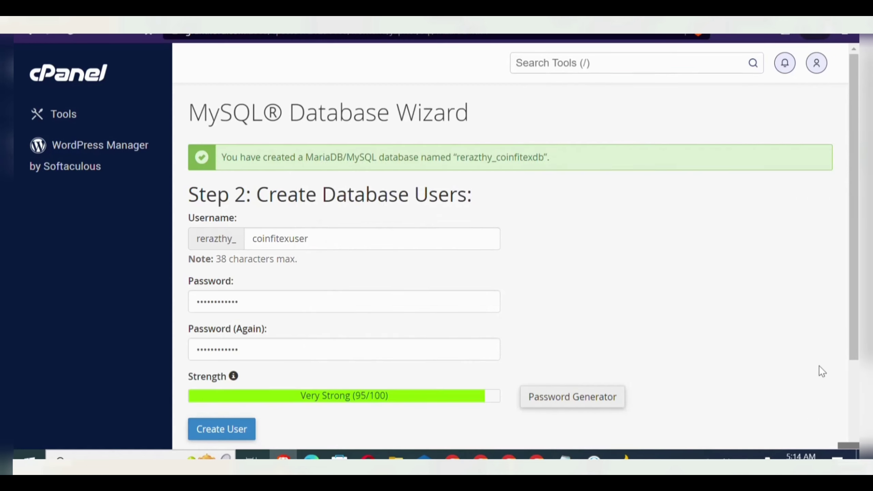
- Create user coinfitexuser and paste its user and database name lines into the Untitled Notepad notes
scroll(744, 363, "down", 3)
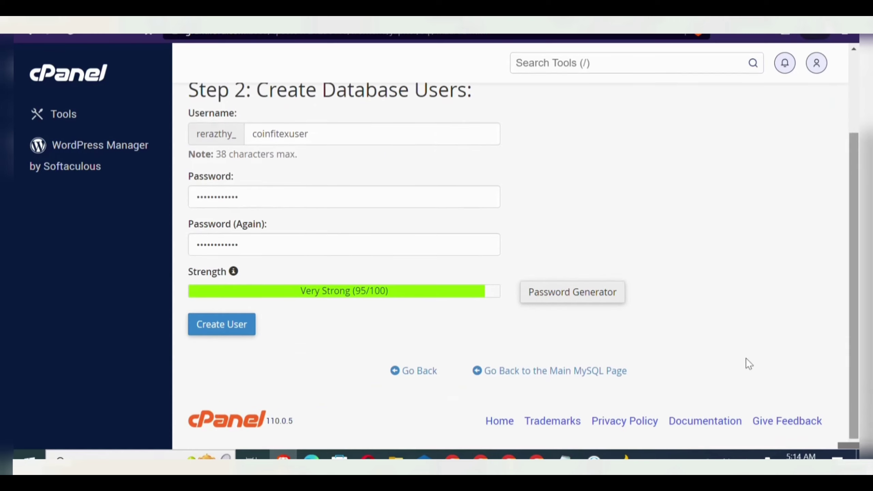
left_click(246, 335)
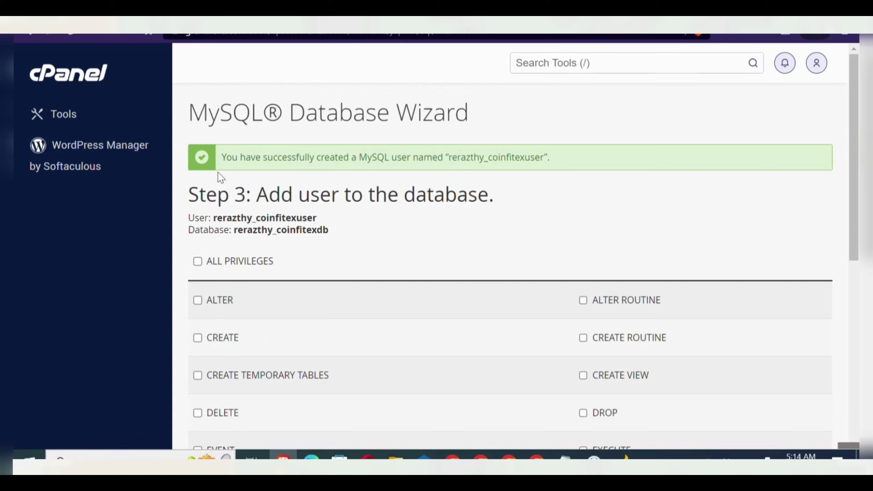
left_click_drag(187, 216, 328, 230)
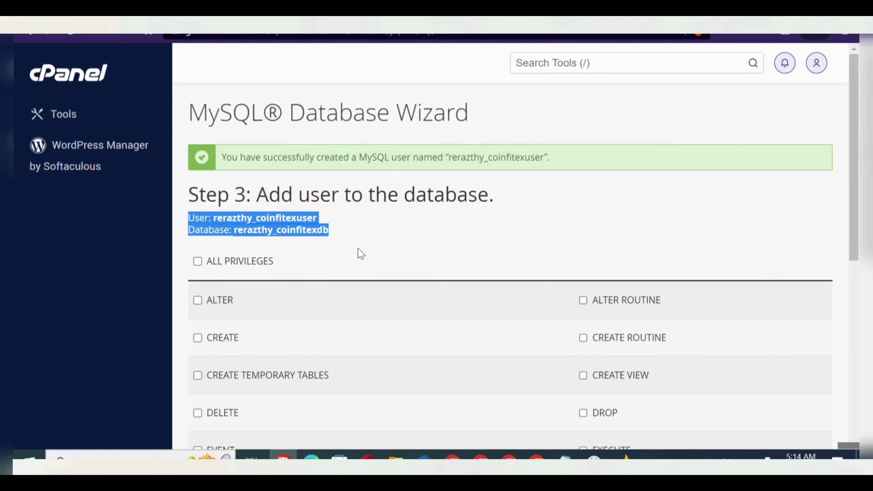
left_click(564, 454)
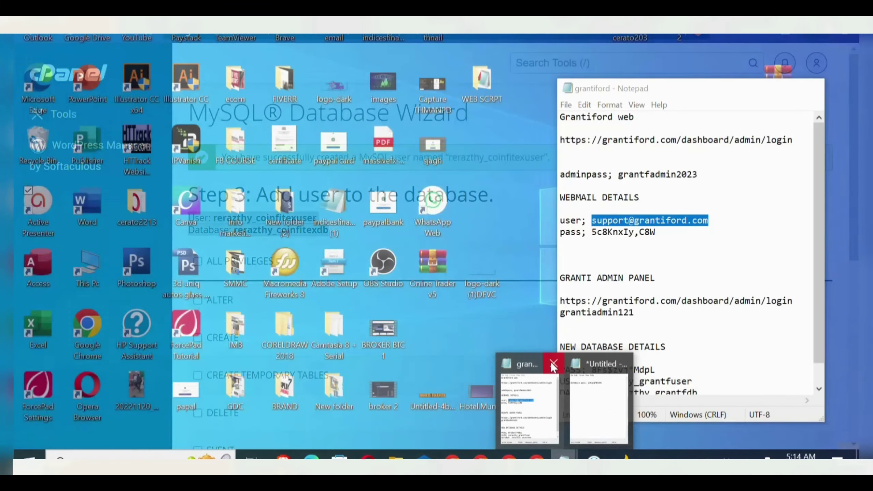
left_click(551, 363)
left_click(566, 390)
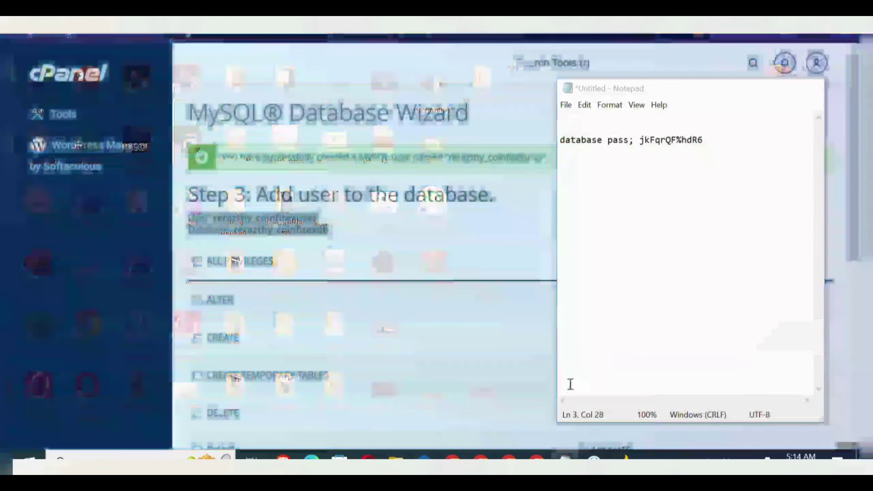
key("Return")
key("Return")
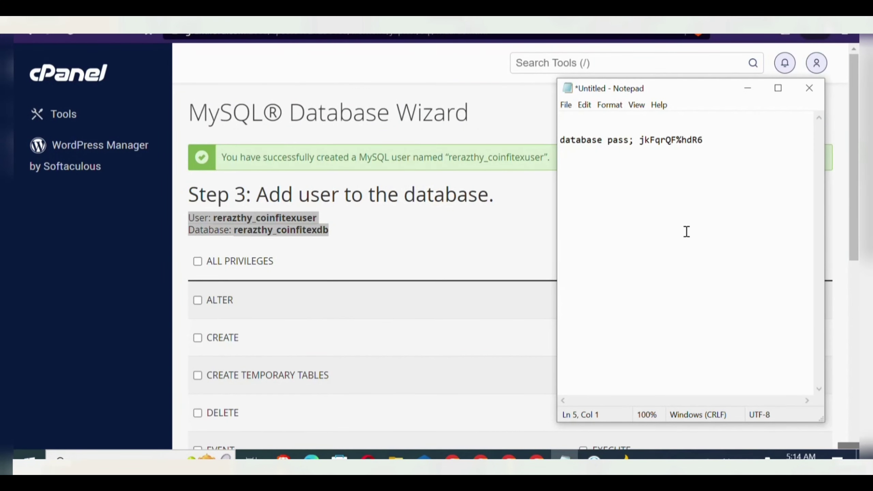
type("User: rerazthy_coinfitexuser Database: rerazthy_coinfitexdb")
- Grant coinfitexuser ALL PRIVILEGES on coinfitexdb and complete the wizard
left_click(195, 262)
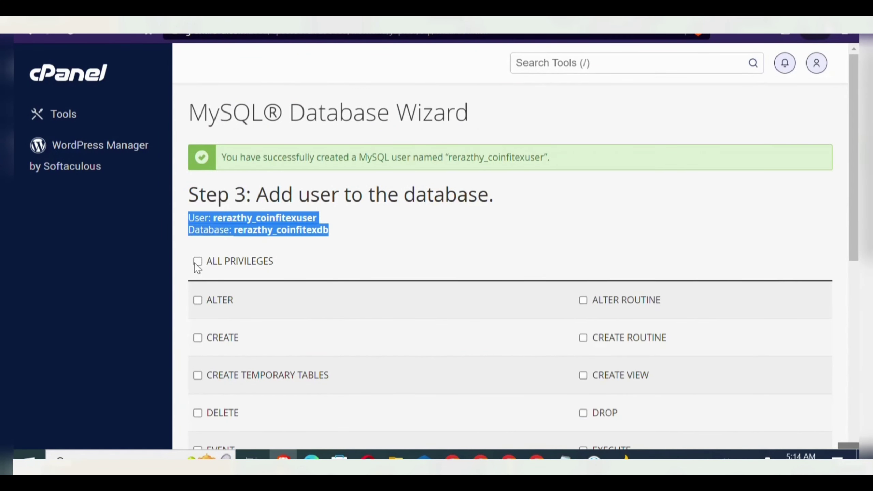
left_click(194, 263)
scroll(859, 388, "down", 10)
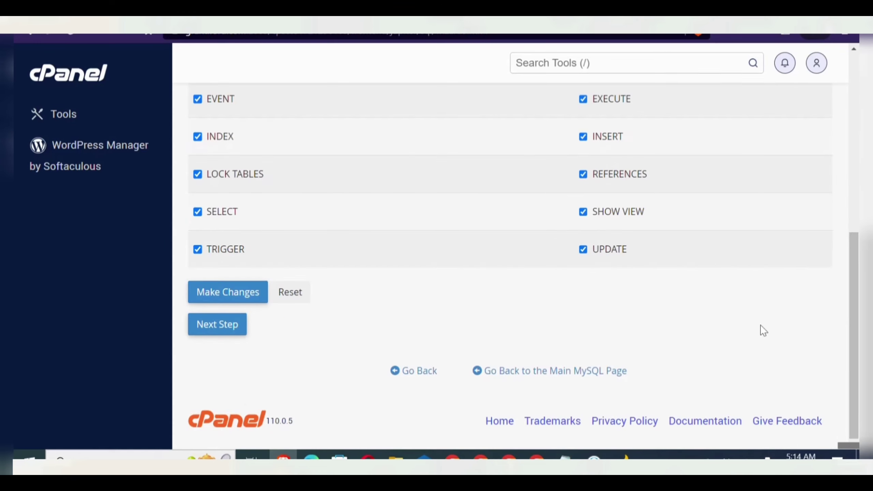
left_click(212, 334)
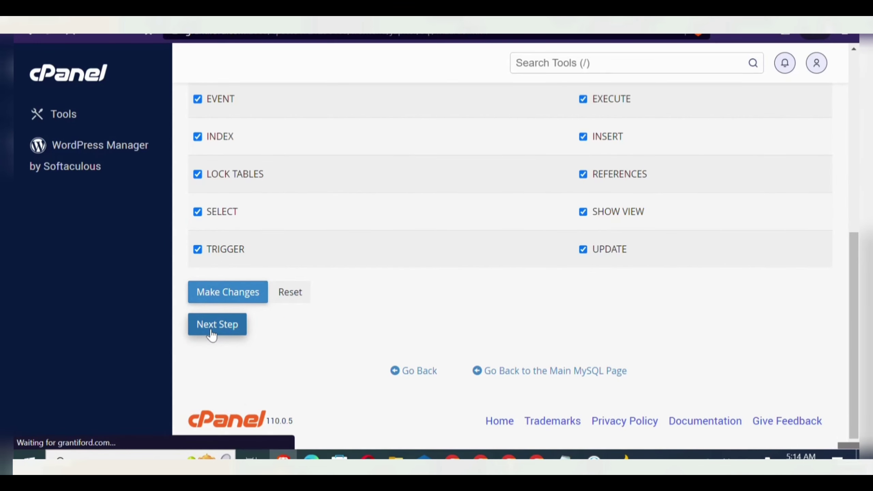
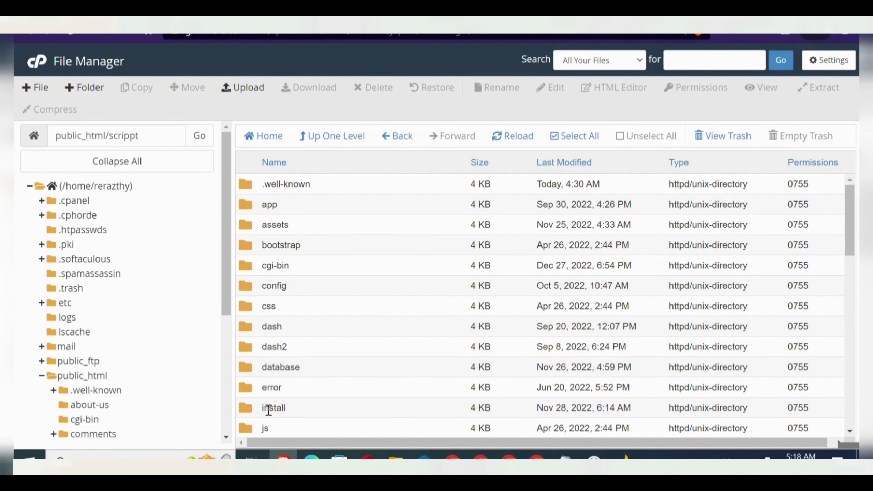
- Permanently delete the install folder, skipping the trash, and return to the installation-complete page
right_click(270, 409)
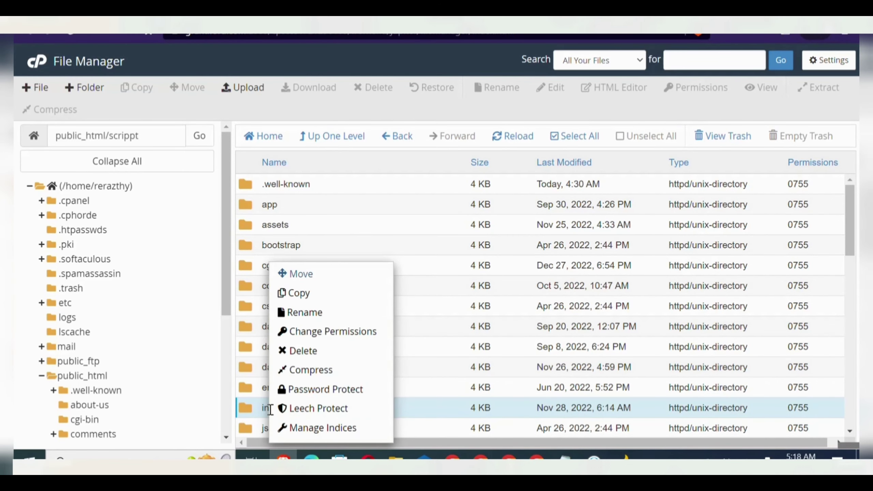
left_click(292, 351)
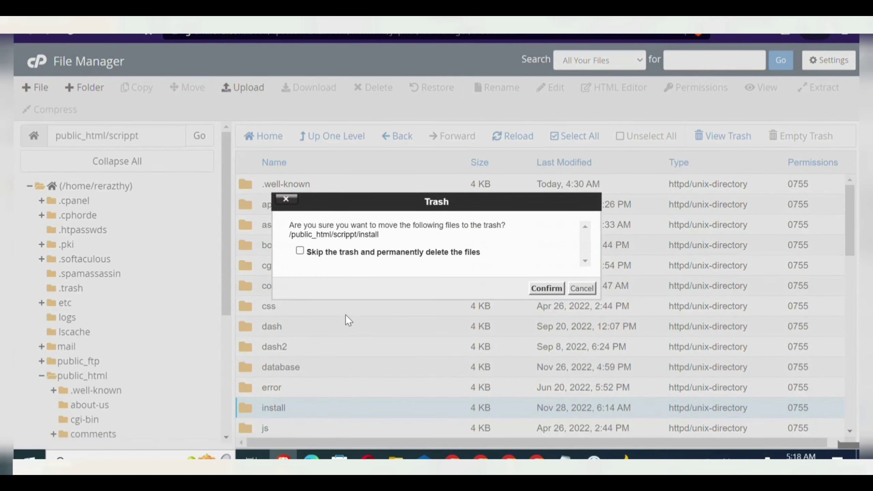
left_click(299, 251)
left_click(545, 289)
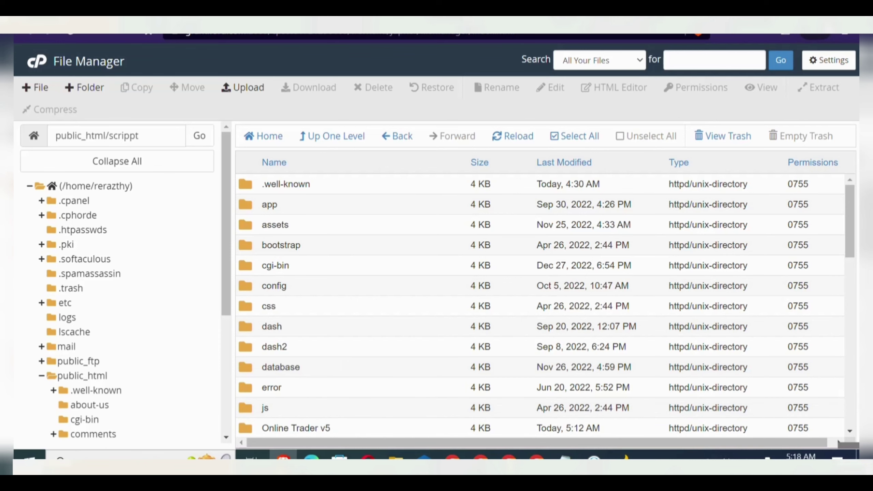
key("ctrl+Tab")
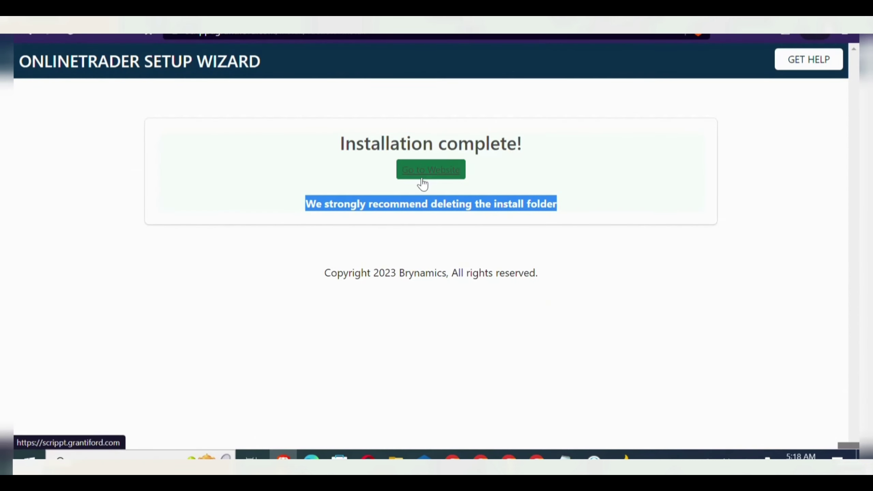
- Visit the newly installed Online Trader homepage and open its login page in a new tab
left_click(422, 169)
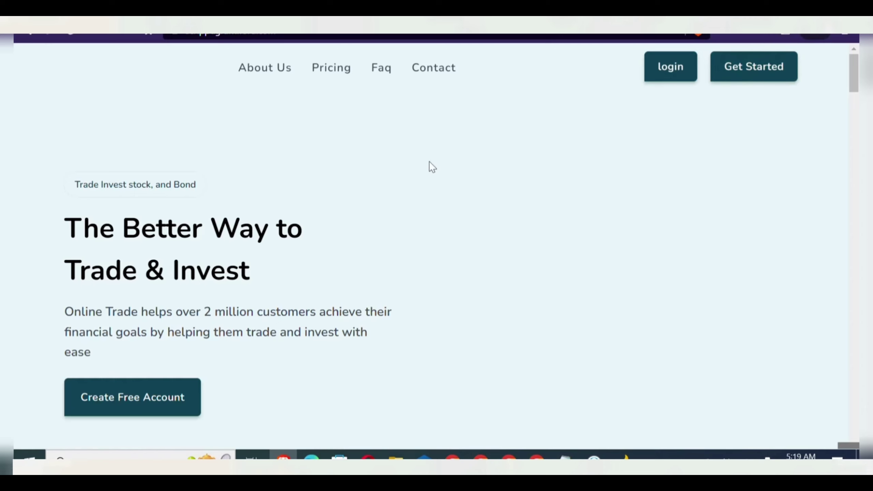
right_click(670, 71)
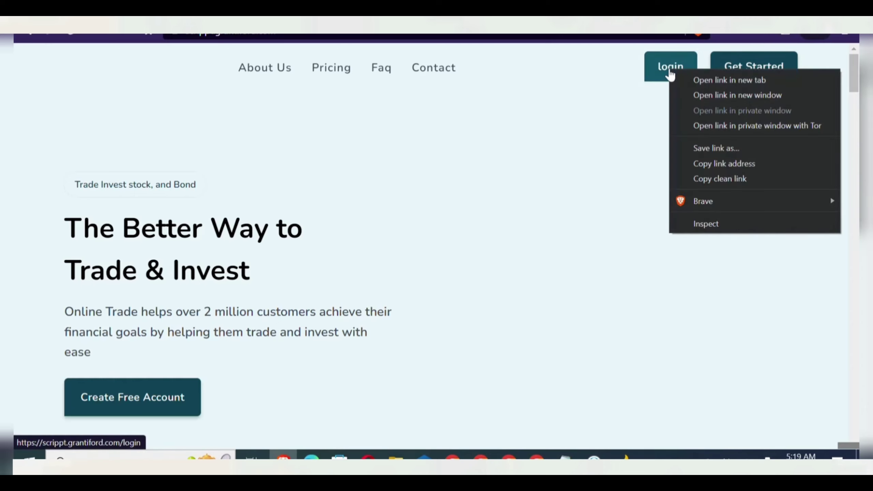
left_click(692, 81)
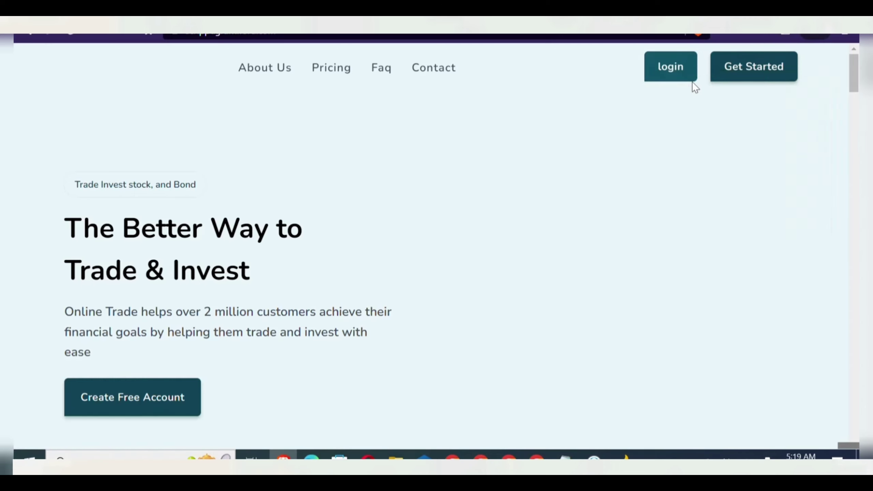
left_click(726, 75)
- View the Welcome Back login page, then start a new Brave private browsing window
right_click(726, 74)
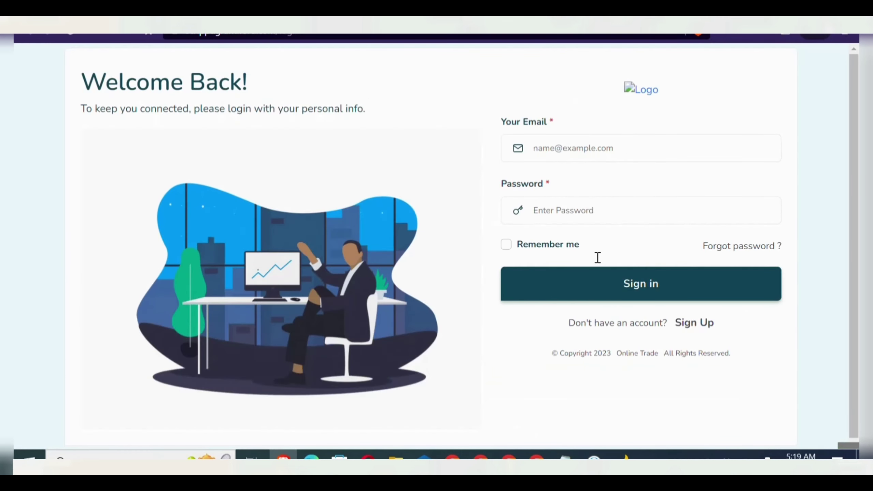
left_click(499, 36)
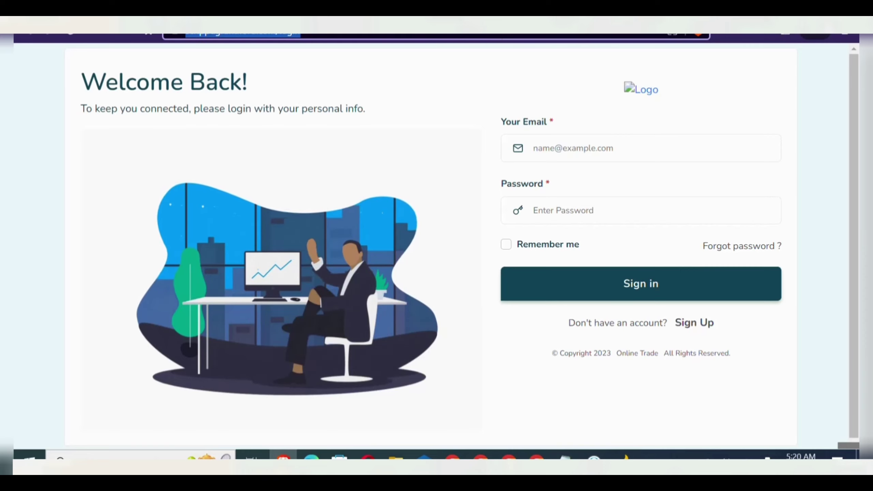
key("BackSpace")
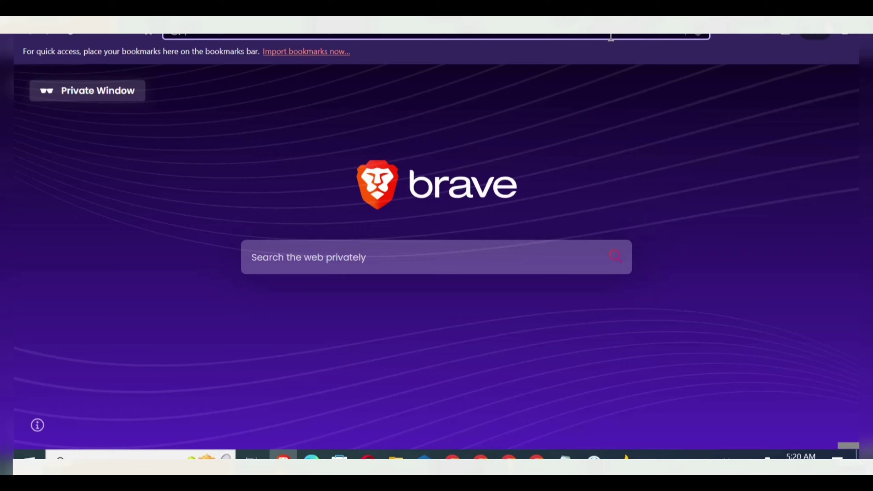
- Load the site address with the /admin/login path to reach the Manager Login form
type("https://scrippt.grantiford.com/login")
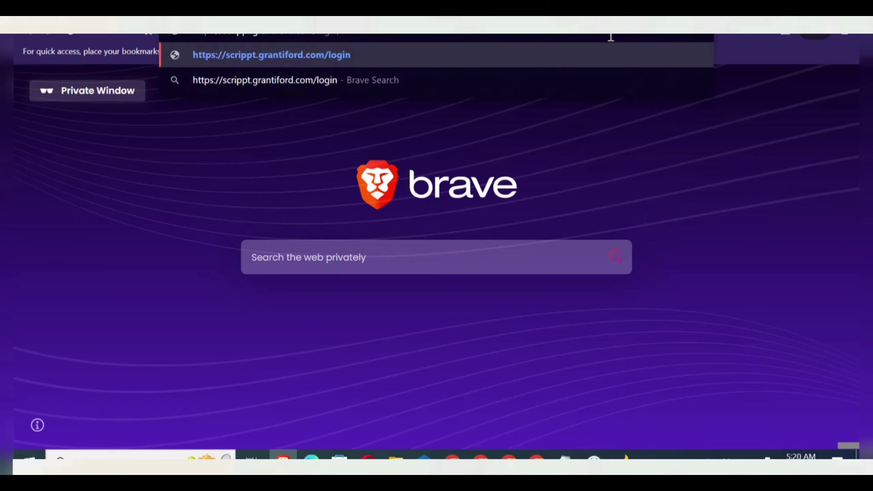
key("BackSpace")
key("BackSpace")
key("BackSpace")
key("BackSpace")
key("BackSpace")
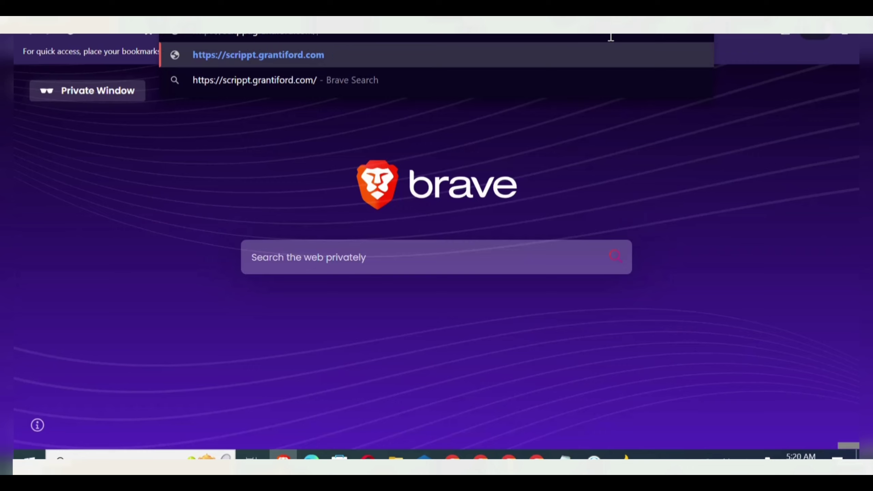
type("admon")
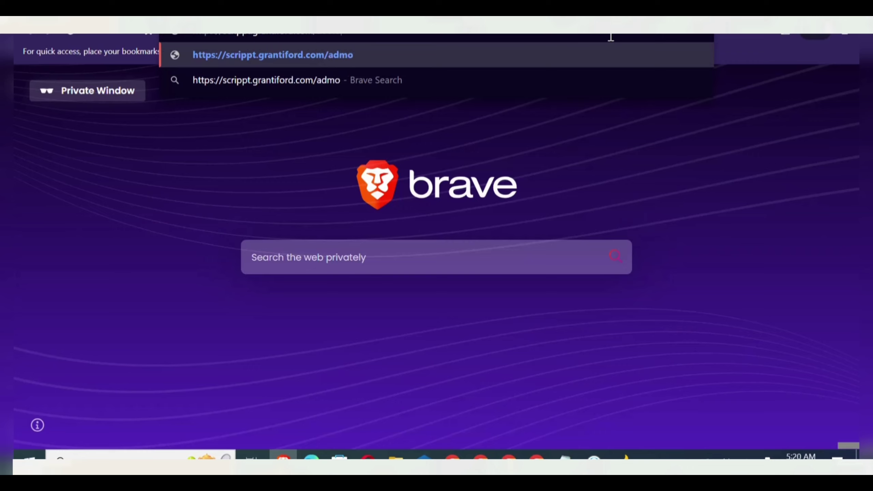
key("BackSpace")
key("BackSpace")
type("in/lo")
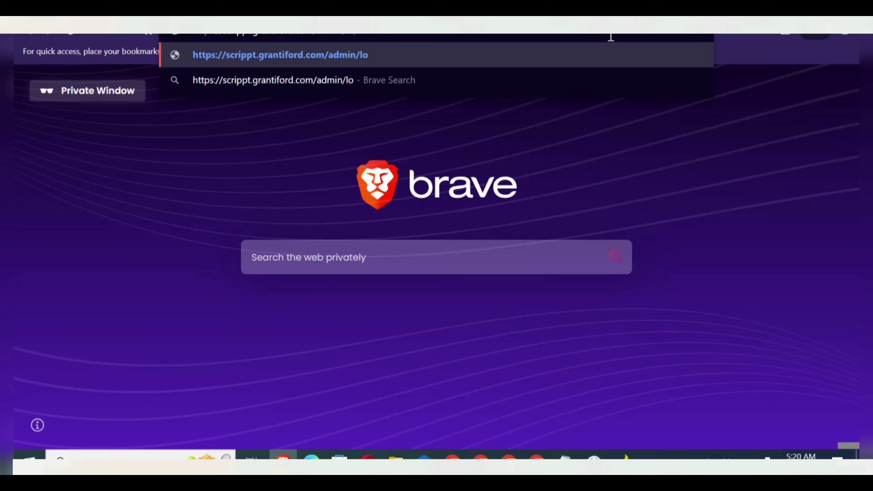
type("gin")
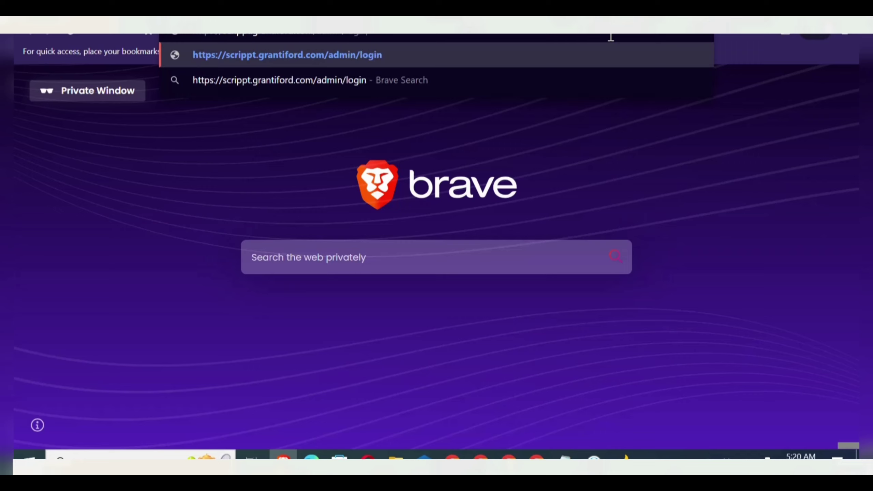
key("Return")
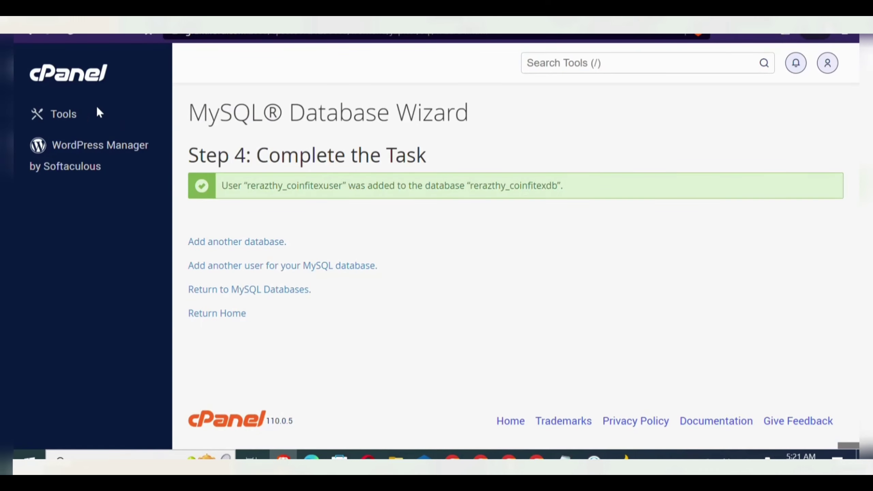
- Return to the cPanel home page and launch phpMyAdmin from the Databases section
left_click(87, 81)
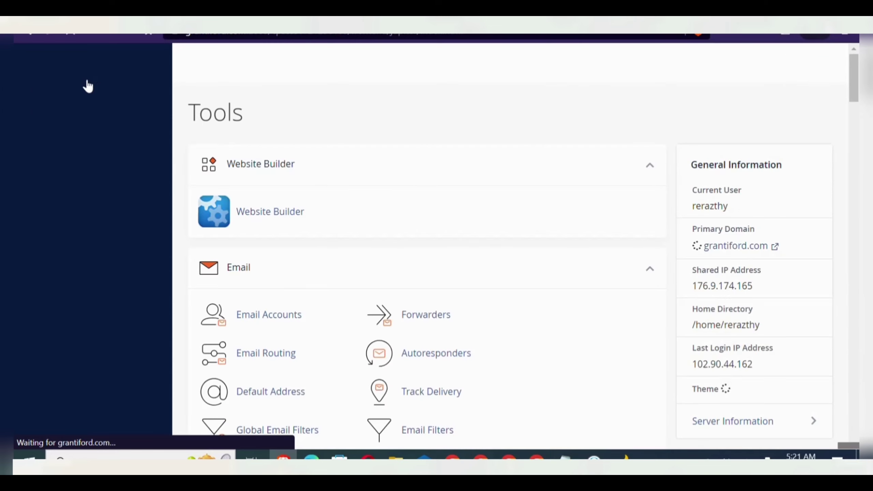
scroll(383, 173, "down", 5)
scroll(384, 173, "down", 20)
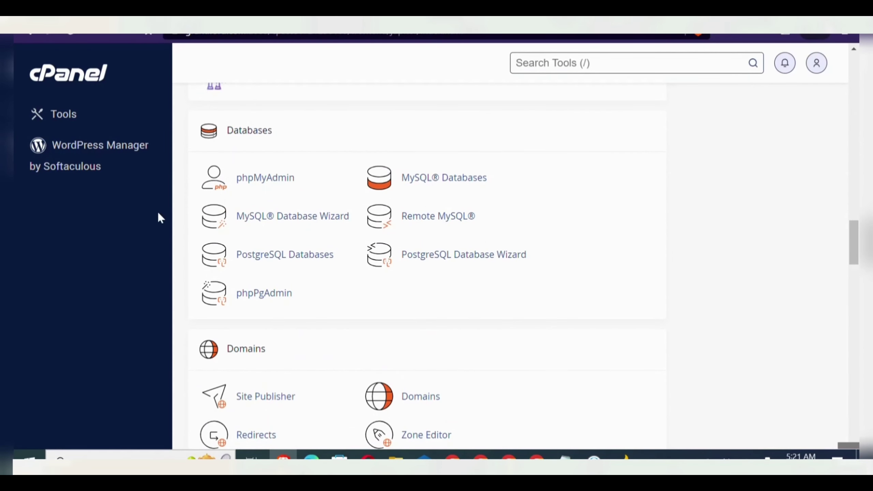
left_click(257, 179)
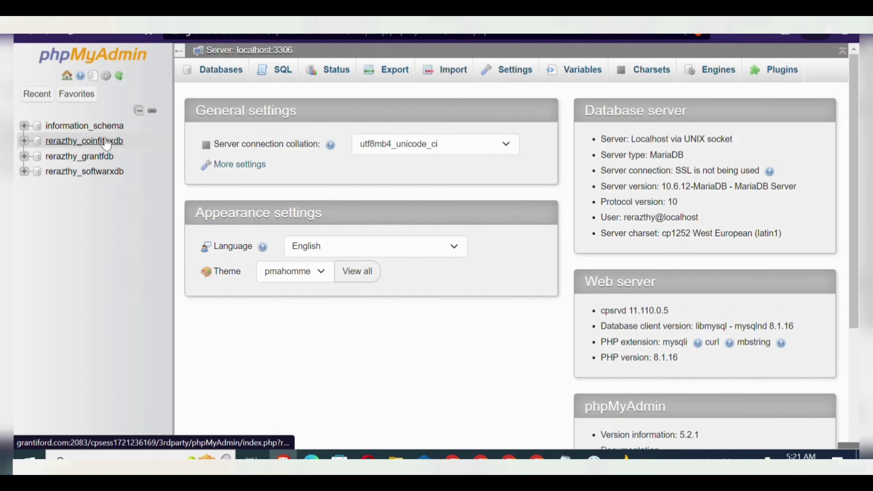
- Edit the first record of coinfitex's admins table and select its email value
left_click(106, 141)
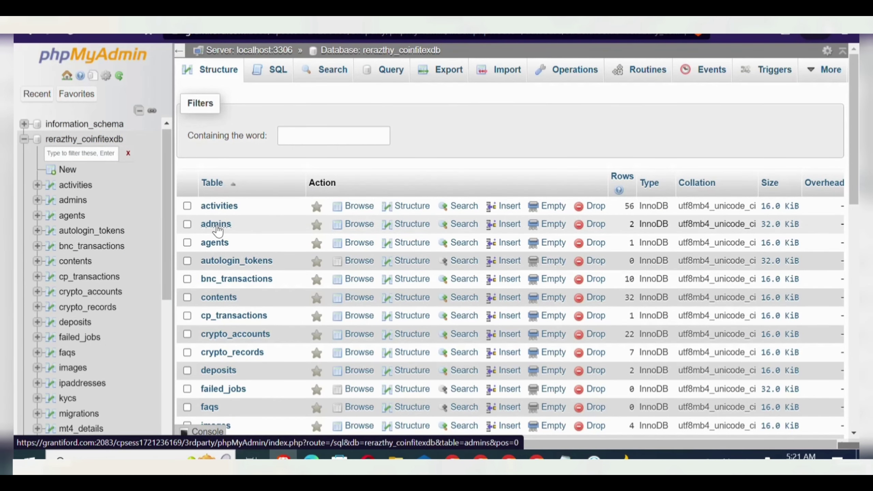
left_click(216, 224)
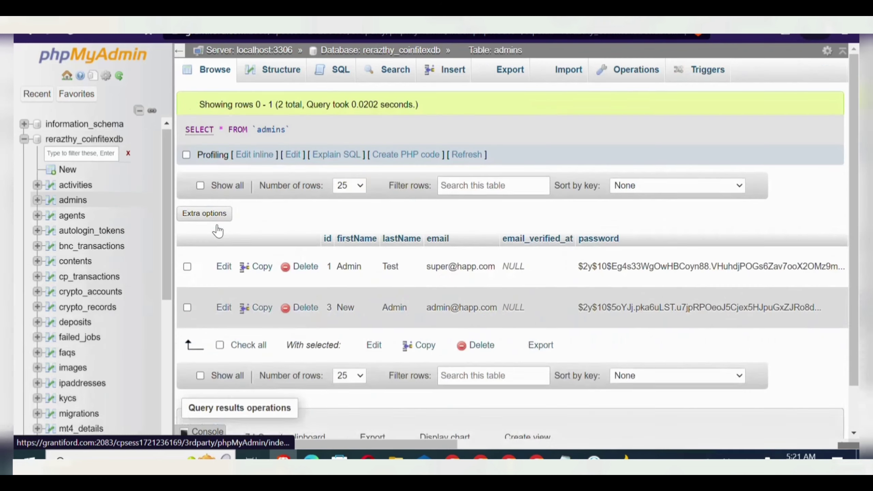
left_click(222, 263)
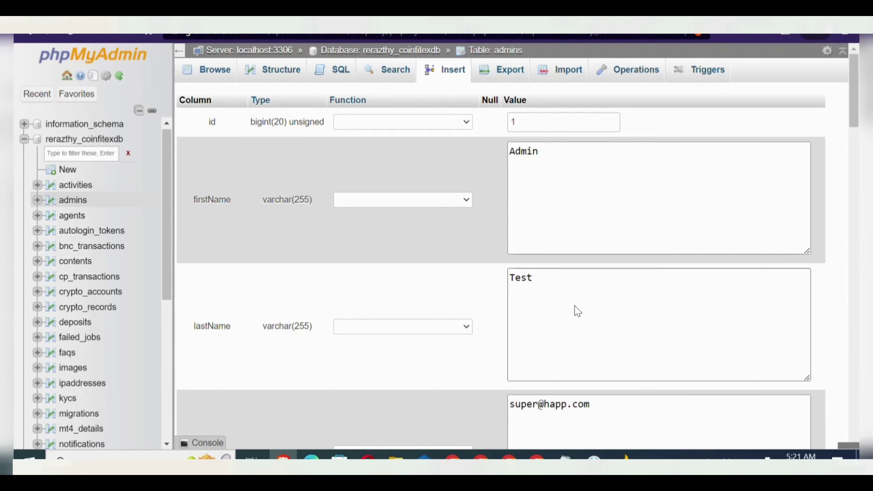
scroll(578, 311, "down", 3)
left_click(674, 293)
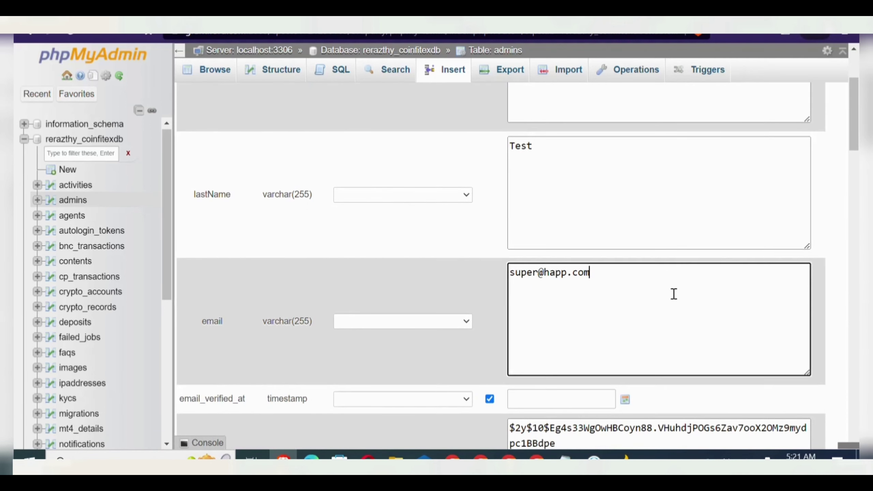
key("ctrl+a")
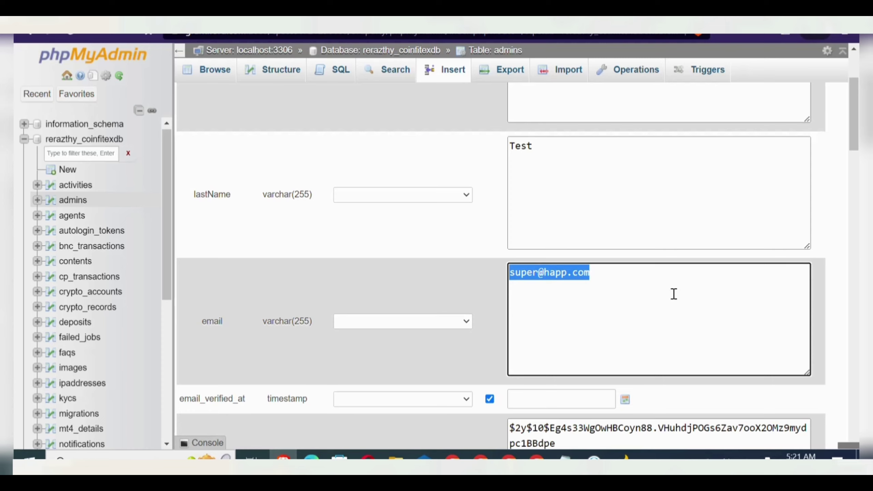
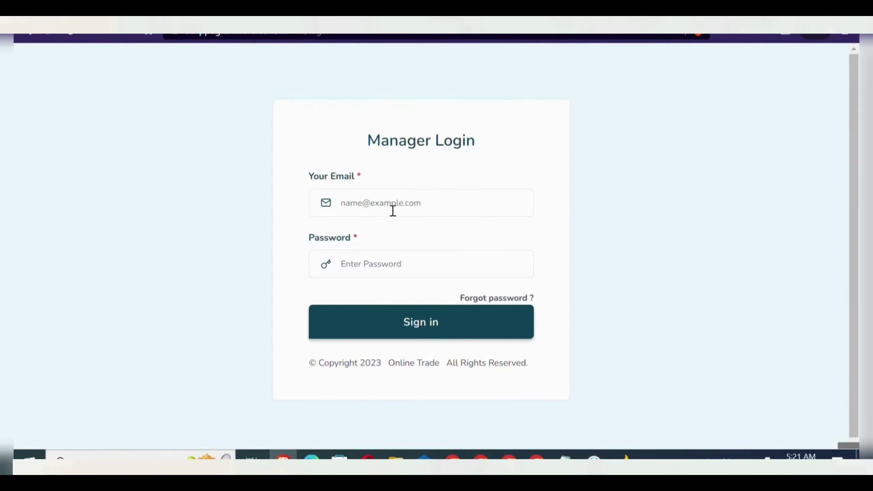
- Enter the admin's e-mail, copied from the admins table, into the Manager Login Your Email field
left_click(393, 211)
key("ctrl+v")
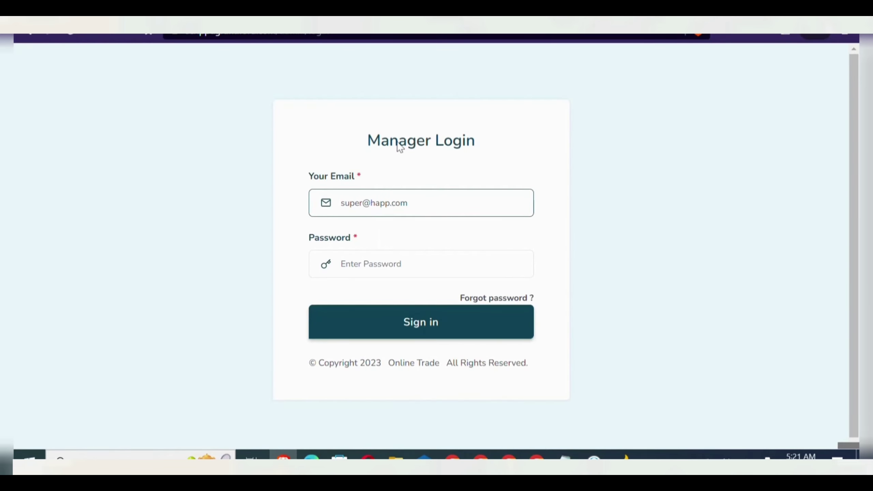
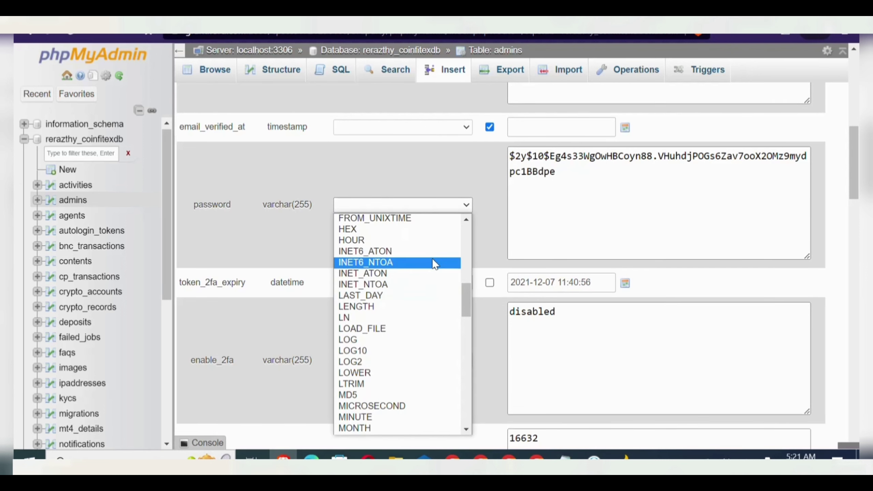
- Select ENCRYPT in the password row's Function dropdown of the admins table form
left_click(466, 242)
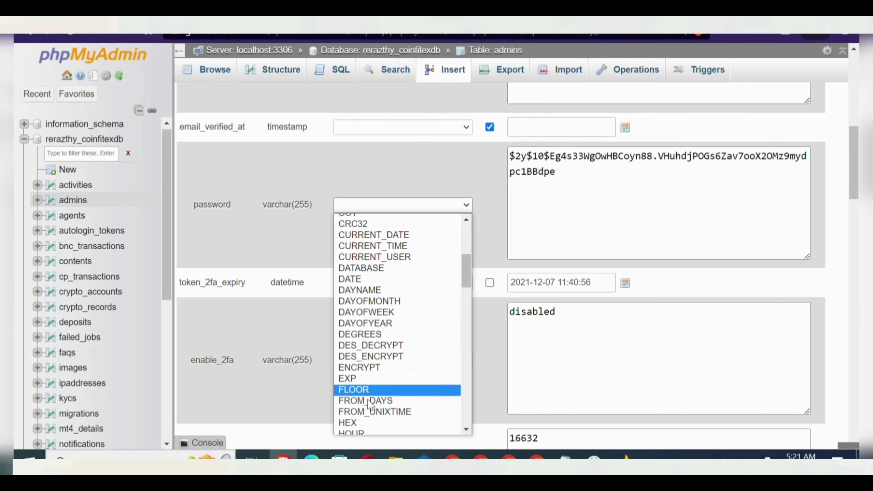
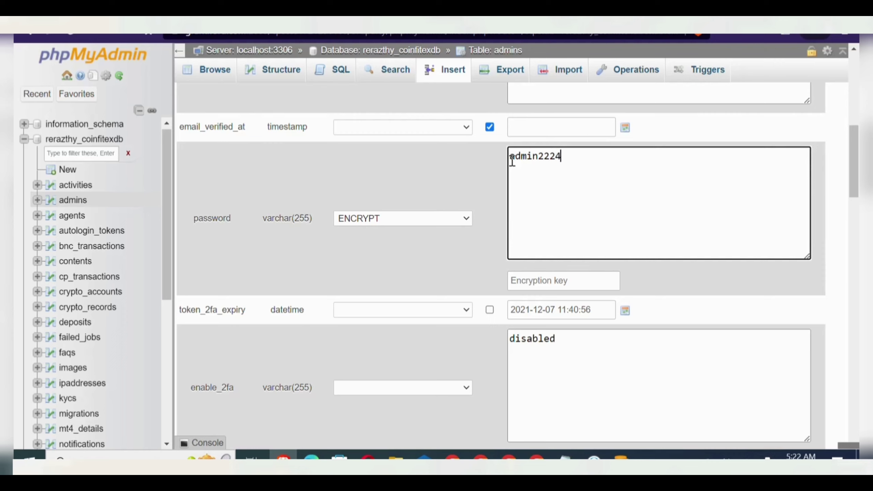
- Select the newly entered admin password value in the admins row's password field
double_click(512, 162)
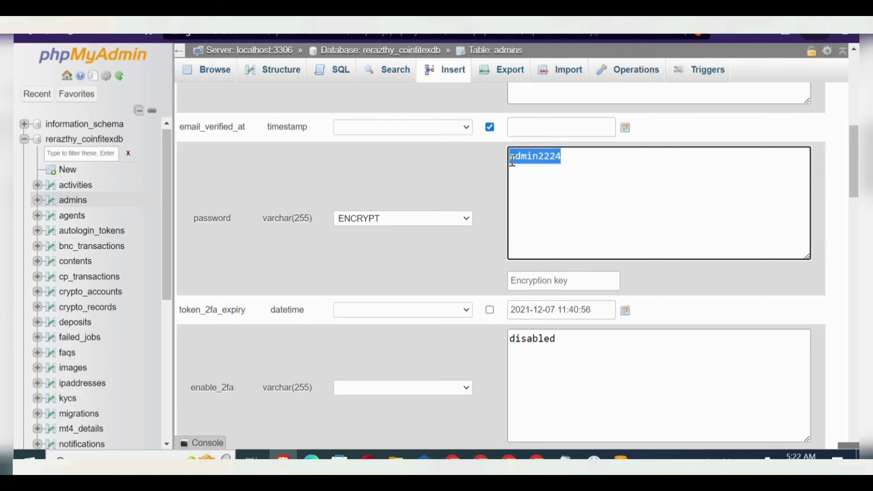
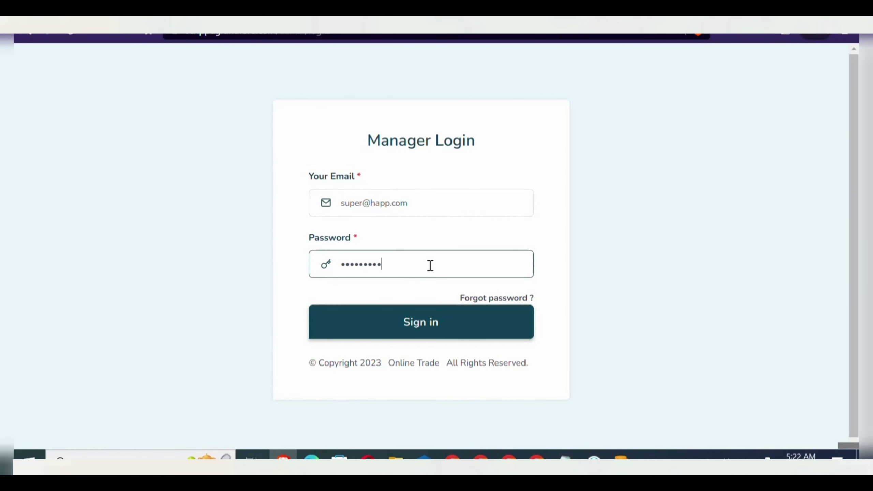
- Sign in with the manager account to reach the admin Dashboard showing 3 users
left_click(395, 332)
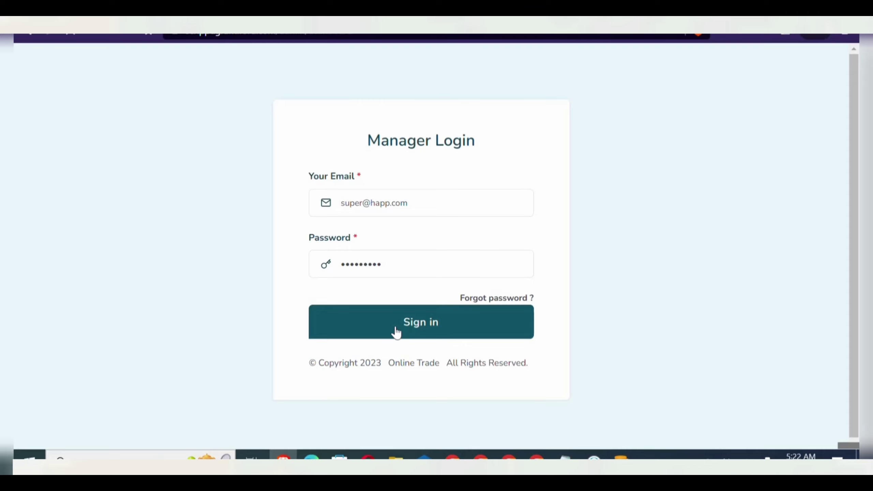
left_click(396, 332)
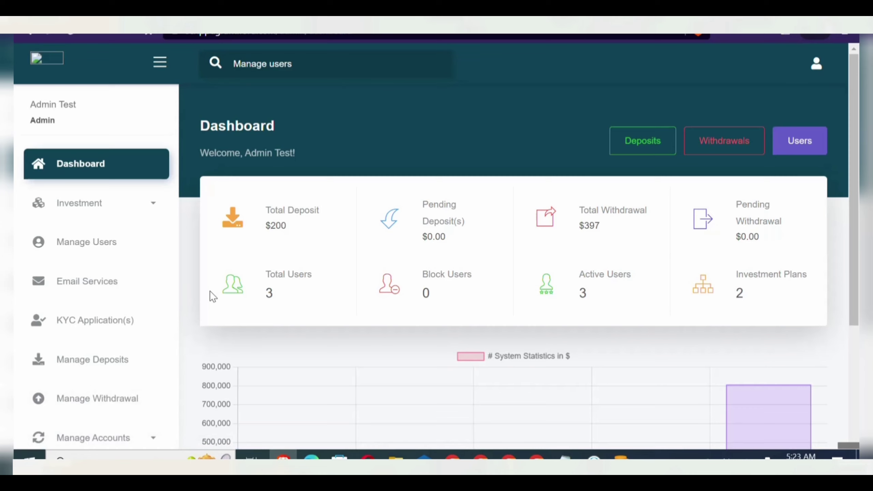
- Save the purple theme as current under App Settings Theme/Display, then reload the registration page
scroll(171, 294, "down", 5)
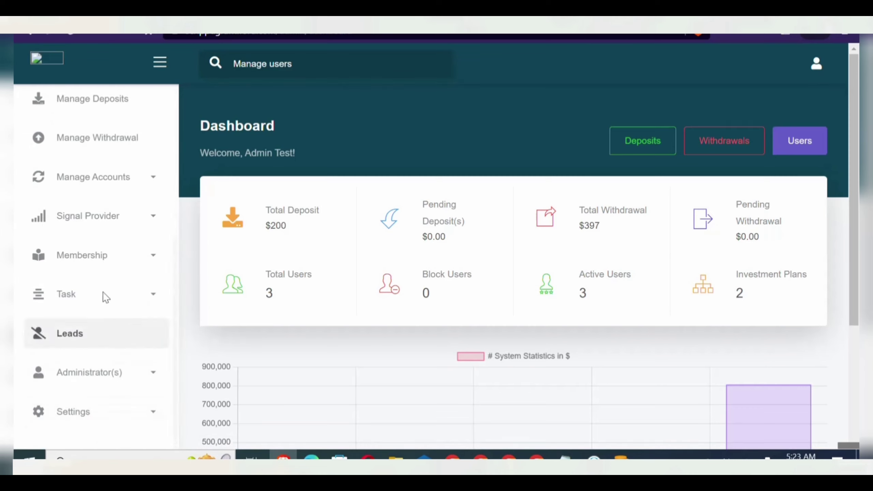
left_click(79, 414)
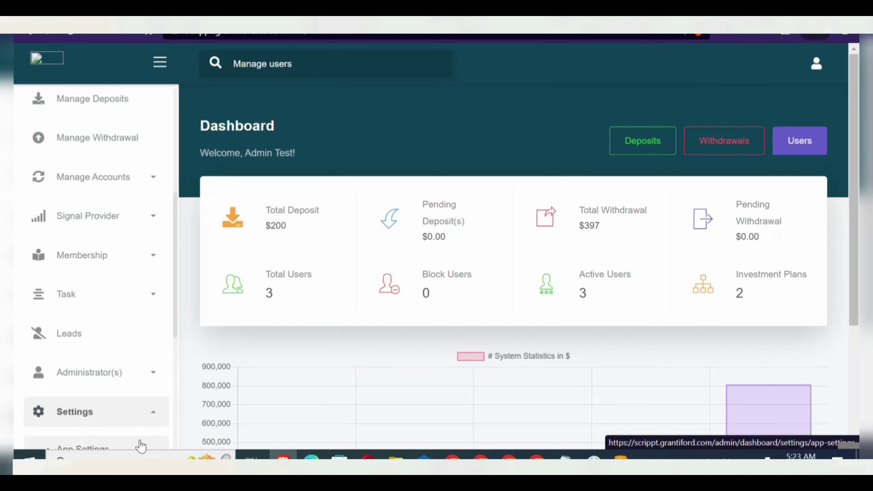
left_click(130, 446)
scroll(130, 446, "down", 3)
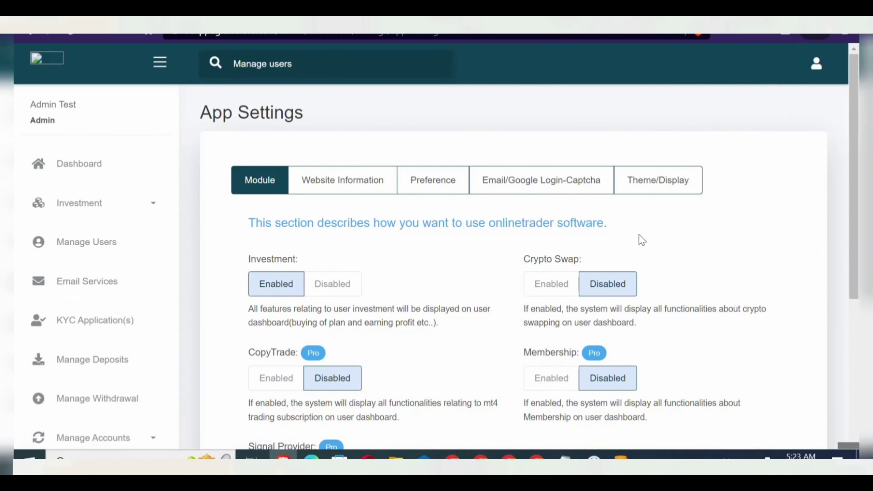
left_click(673, 189)
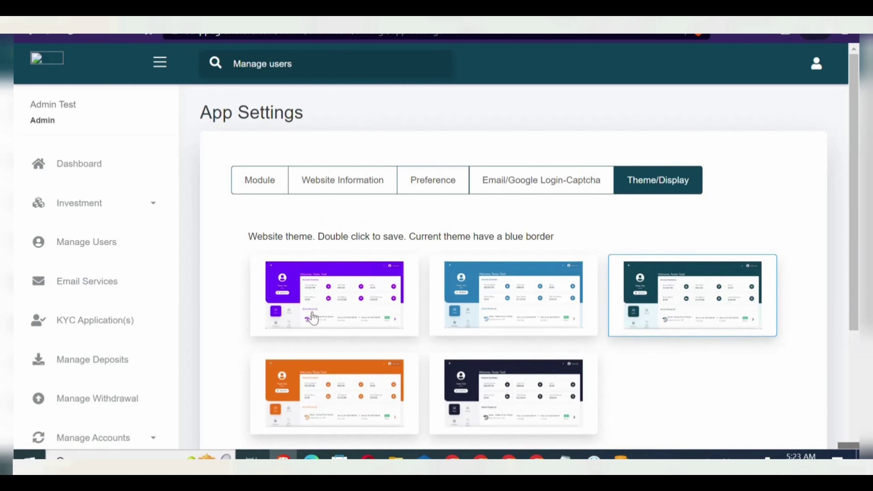
double_click(331, 299)
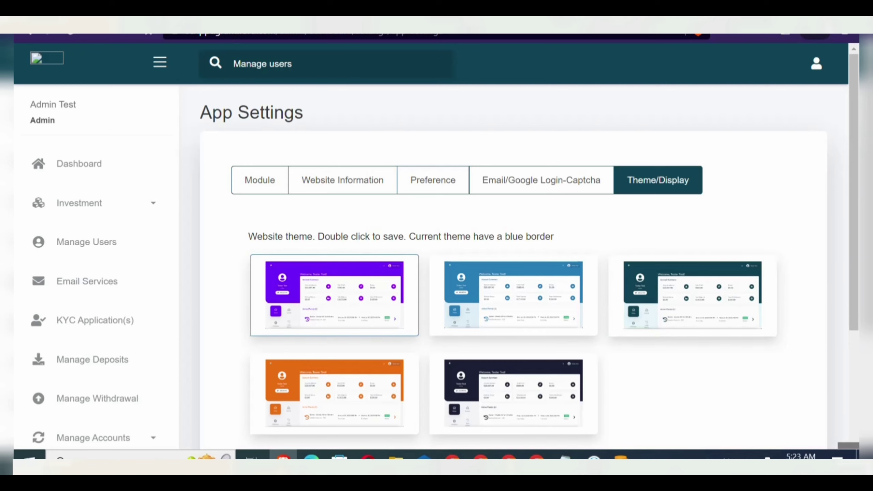
left_click(68, 36)
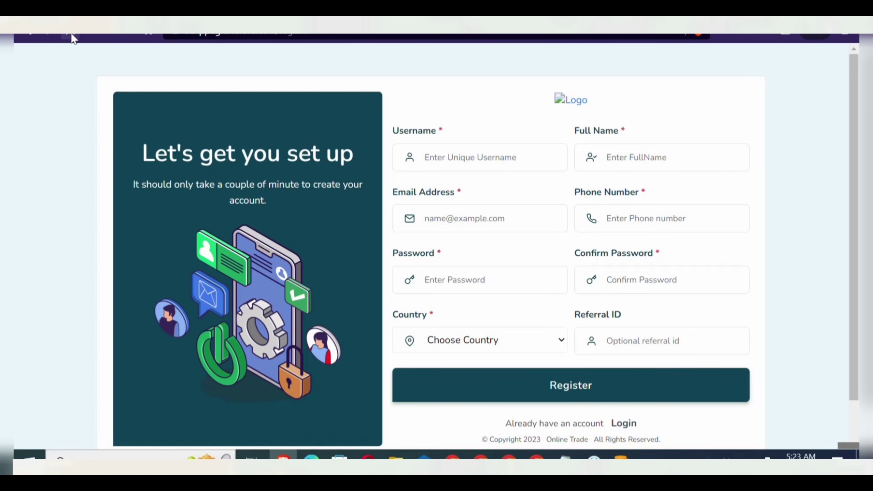
- Switch the site to the dark navy theme and view it on the login page
left_click(72, 35)
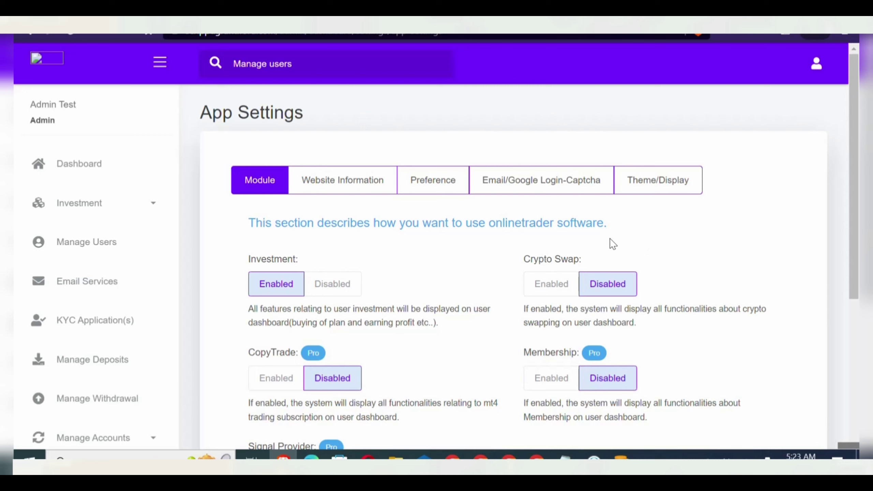
left_click(654, 180)
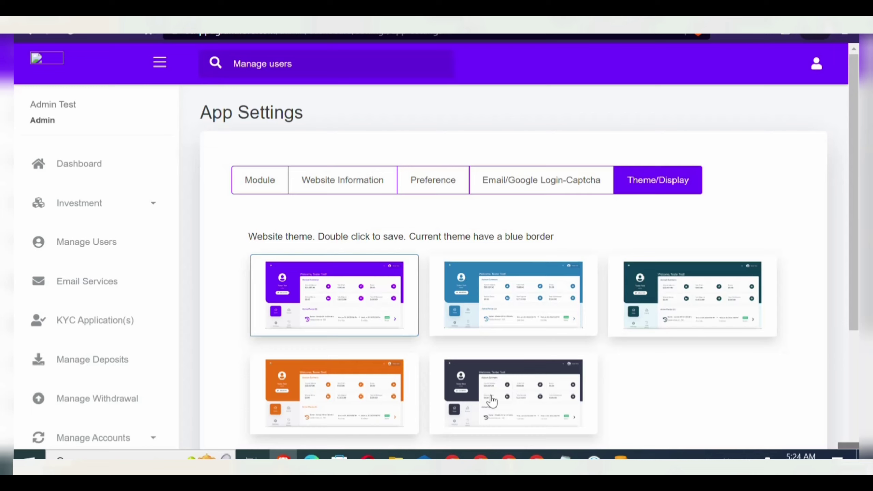
double_click(491, 398)
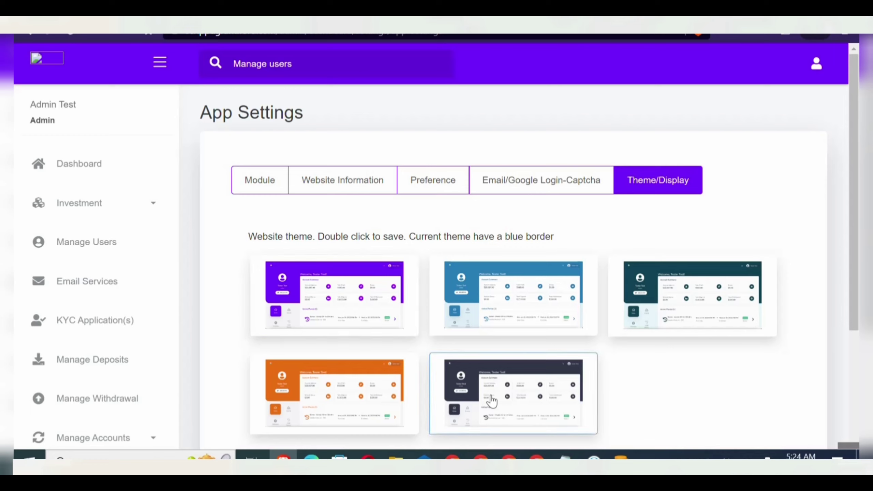
left_click(75, 36)
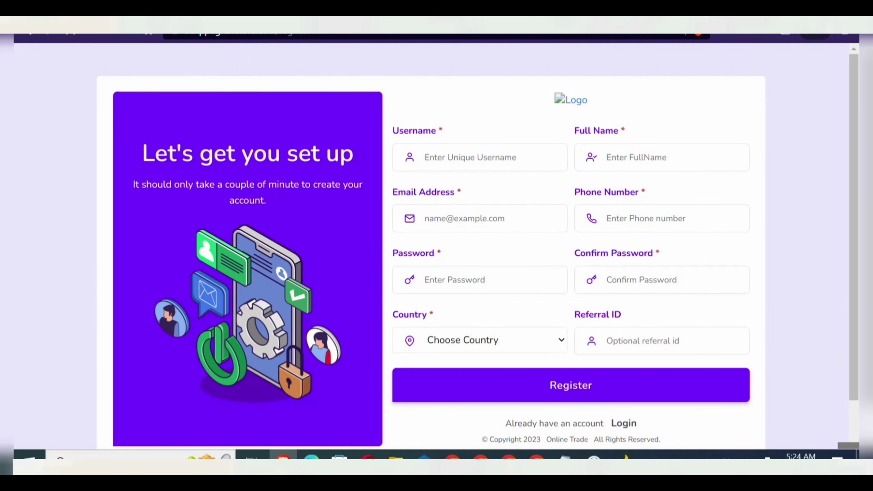
left_click(585, 10)
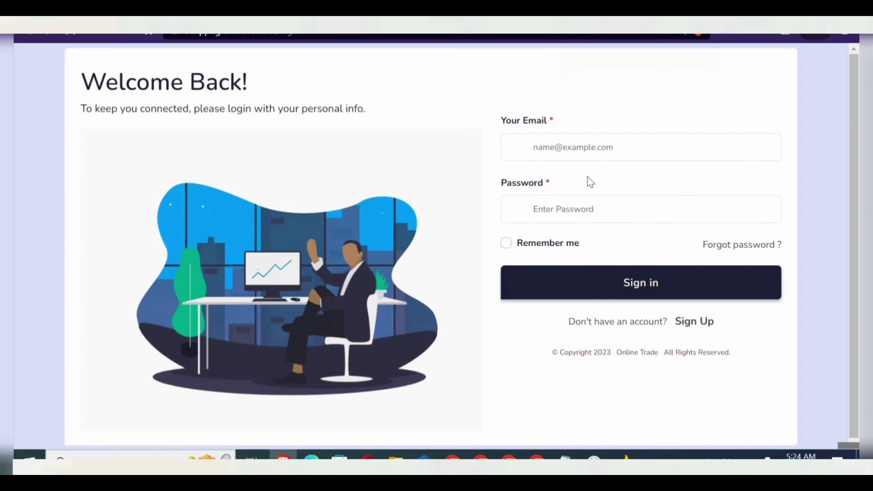
left_click(542, 12)
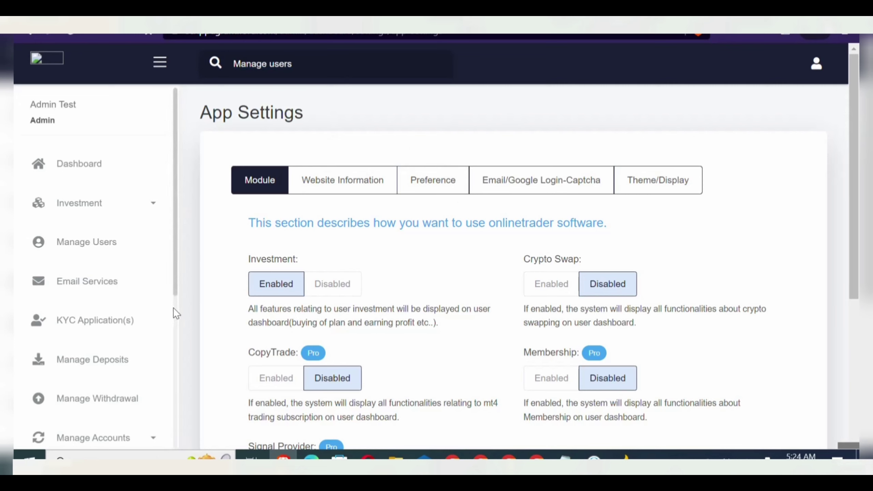
- In Preferences, set KYC verification and KYC on registration Off, disable email verification, and save
scroll(173, 308, "down", 5)
left_click(99, 405)
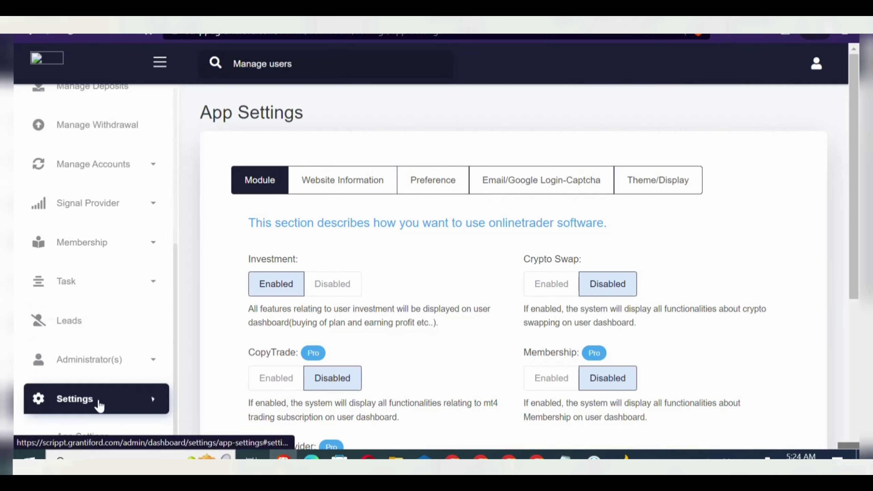
scroll(173, 391, "down", 5)
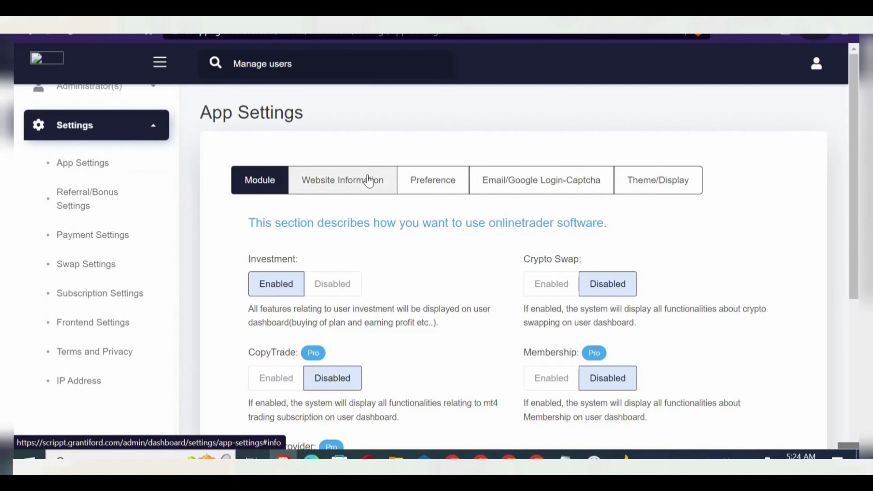
left_click(434, 188)
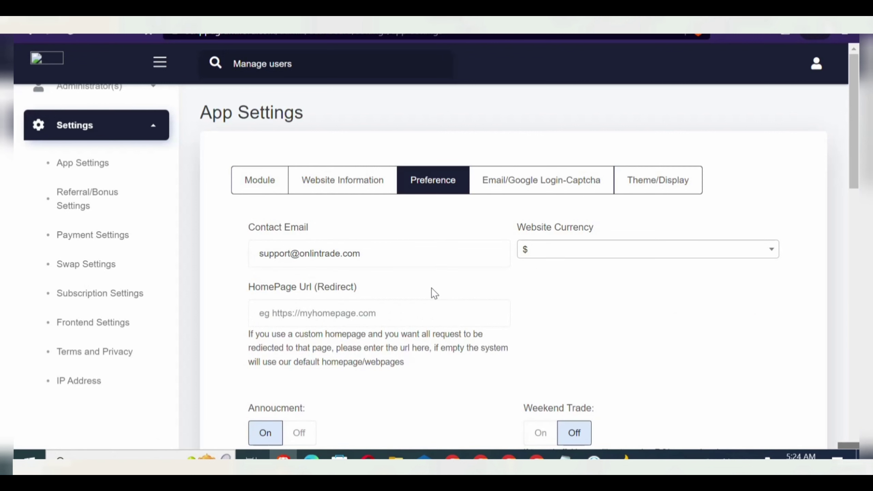
scroll(434, 293, "down", 10)
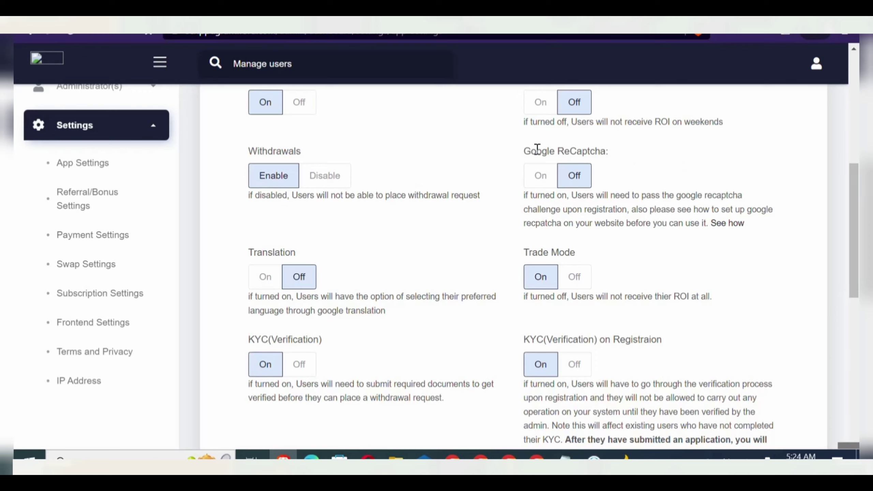
left_click(300, 368)
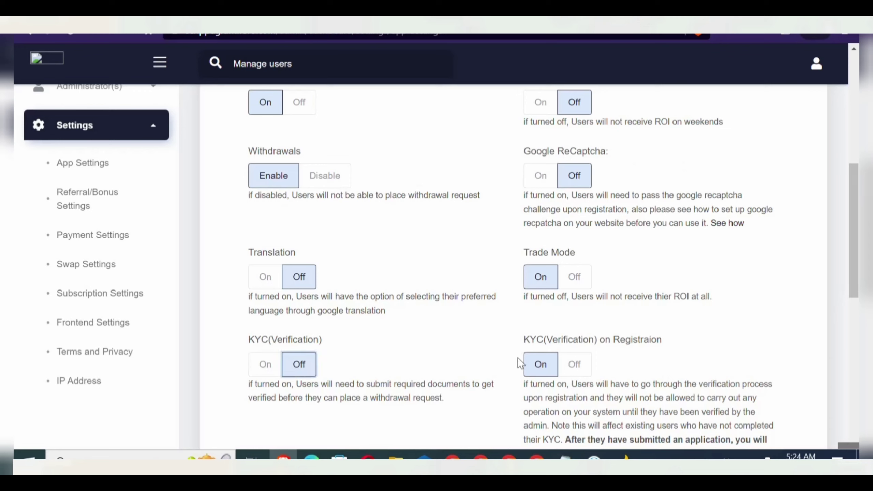
left_click(579, 375)
scroll(580, 376, "down", 5)
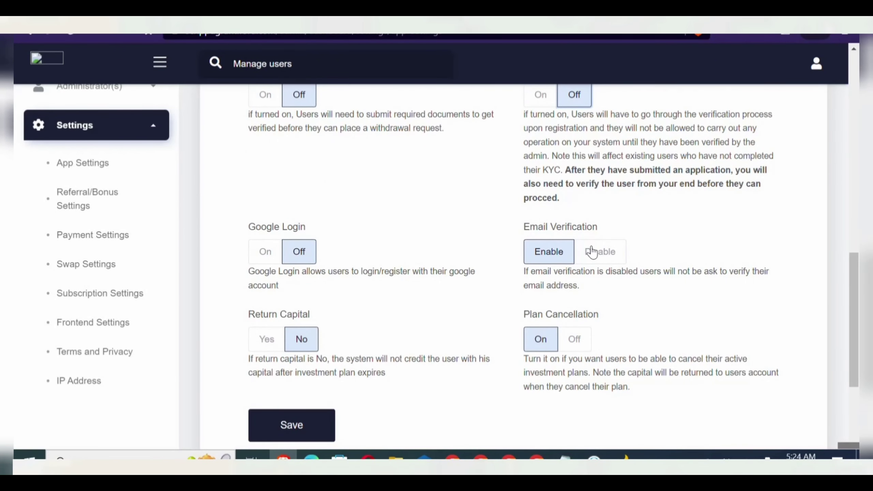
left_click(591, 252)
scroll(592, 252, "down", 3)
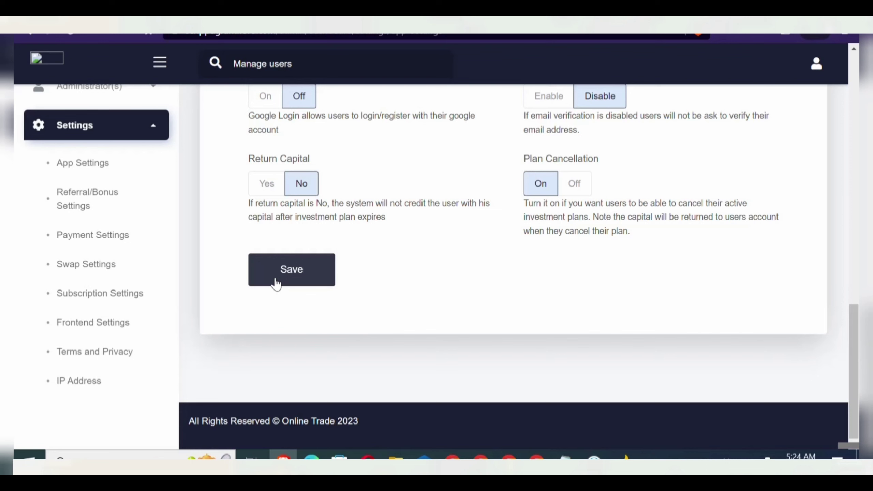
left_click(276, 284)
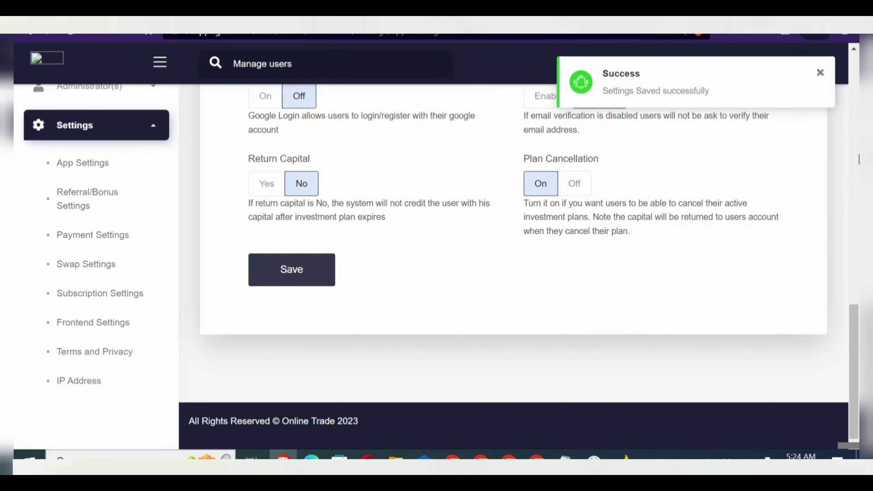
scroll(512, 241, "up", 15)
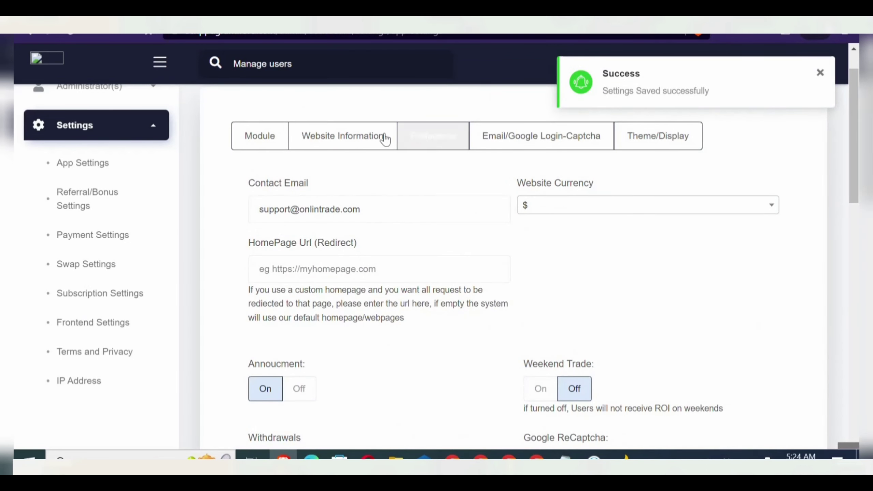
- Change the Website Name to coinfitexearn in Website Information
left_click(345, 136)
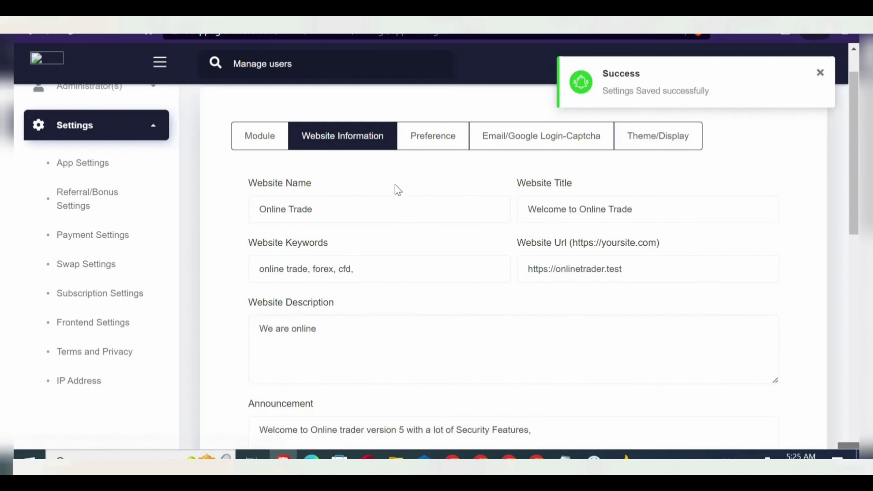
left_click(362, 221)
key("BackSpace")
key("BackSpace")
key("BackSpace")
key("BackSpace")
key("BackSpace")
key("BackSpace")
key("BackSpace")
key("BackSpace")
key("BackSpace")
key("BackSpace")
key("BackSpace")
key("BackSpace")
type("coinfi")
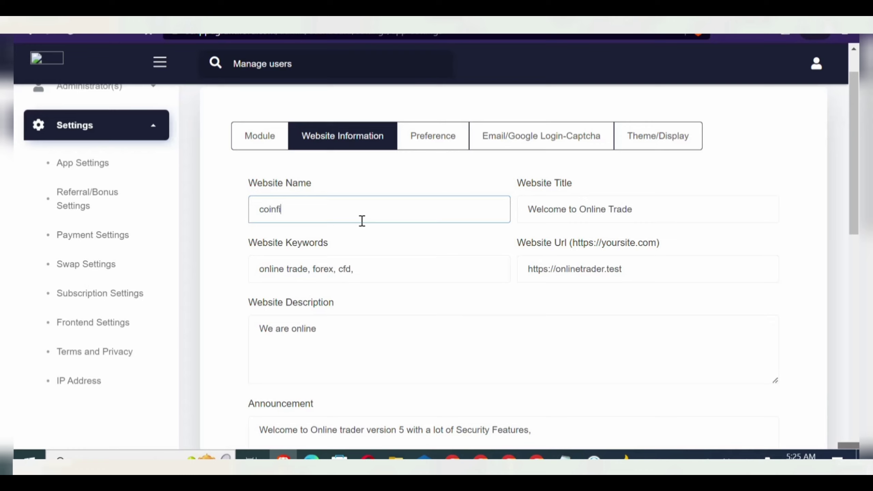
type("texearn")
- Retitle the site 'Welcome to coinfitexearn' and update the website information
key("ctrl+a")
key("ctrl+c")
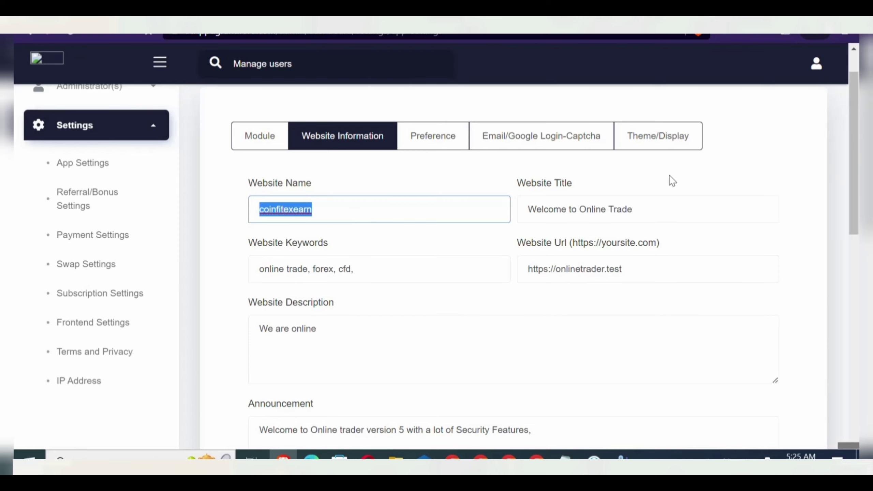
scroll(690, 182, "up", 1)
left_click_drag(654, 229, 584, 224)
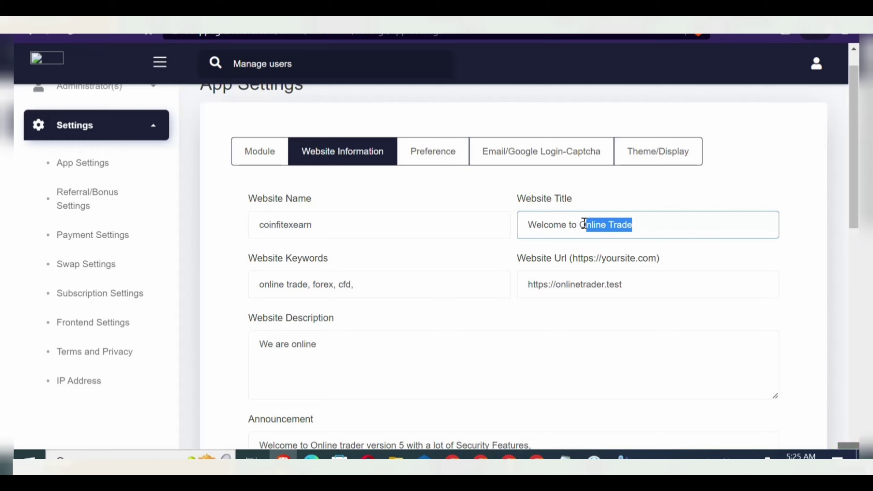
key("BackSpace")
key("BackSpace")
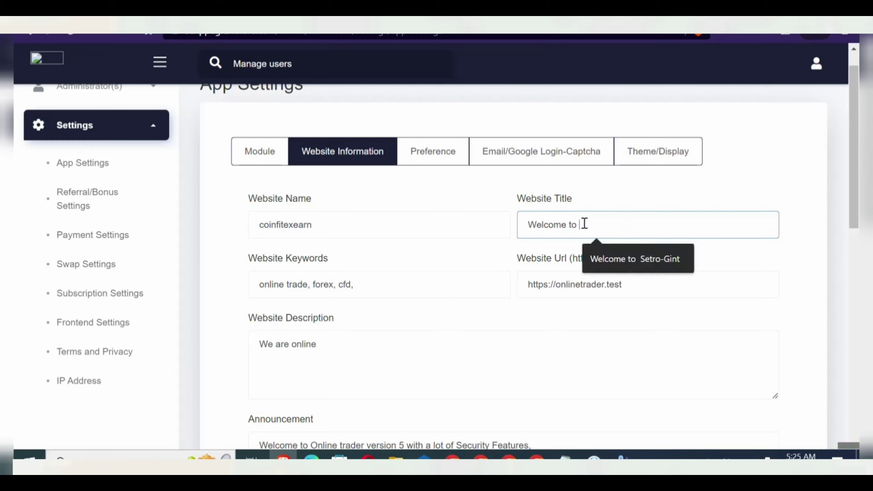
key("ctrl+v")
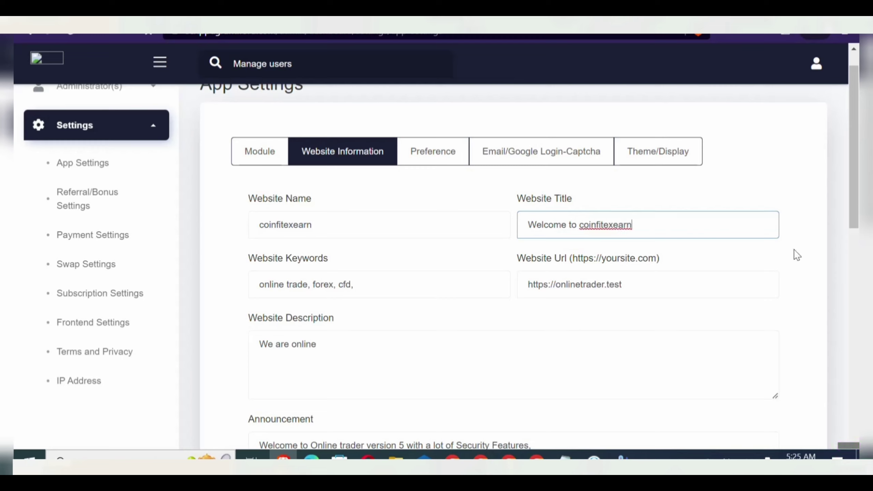
scroll(798, 255, "down", 1)
scroll(797, 255, "down", 10)
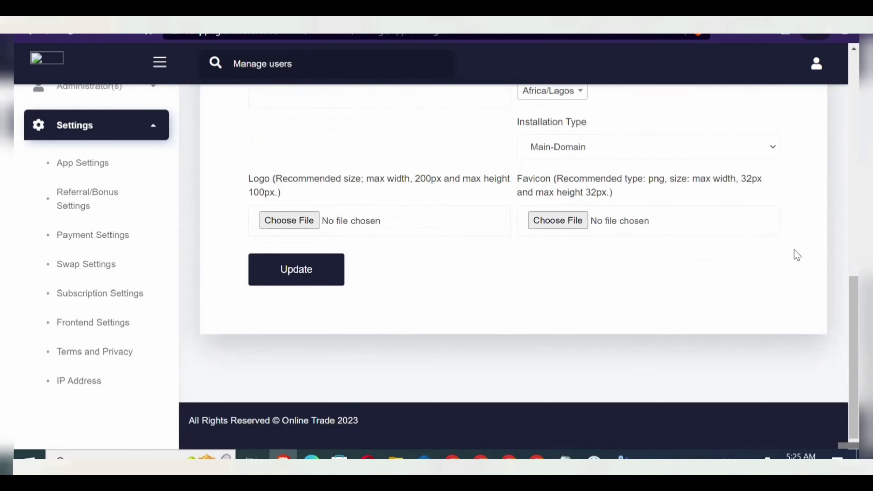
left_click(288, 271)
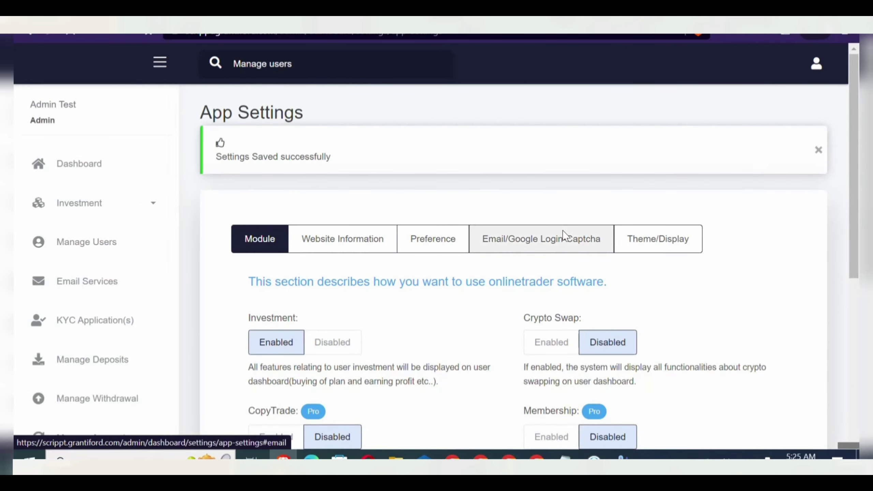
- In the Email/Google Login-Captcha settings, replace the Email From Name with coinfitexearn
left_click(550, 255)
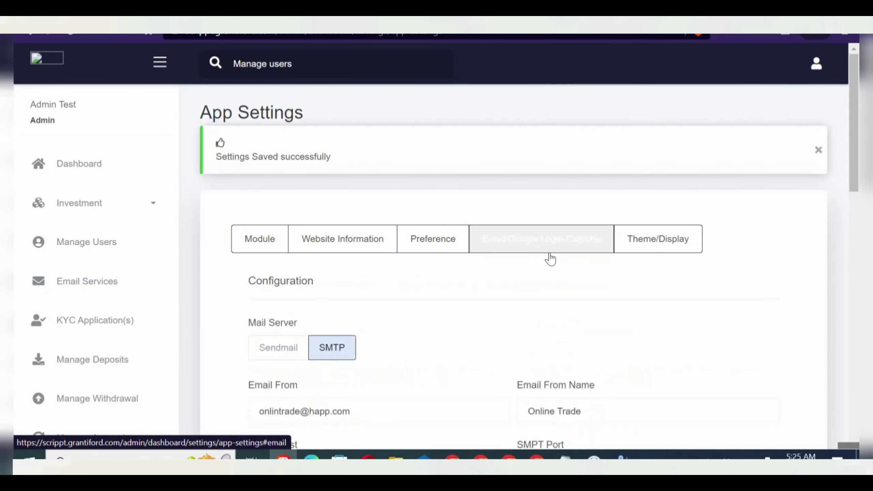
left_click(609, 405)
left_click_drag(608, 406, 519, 409)
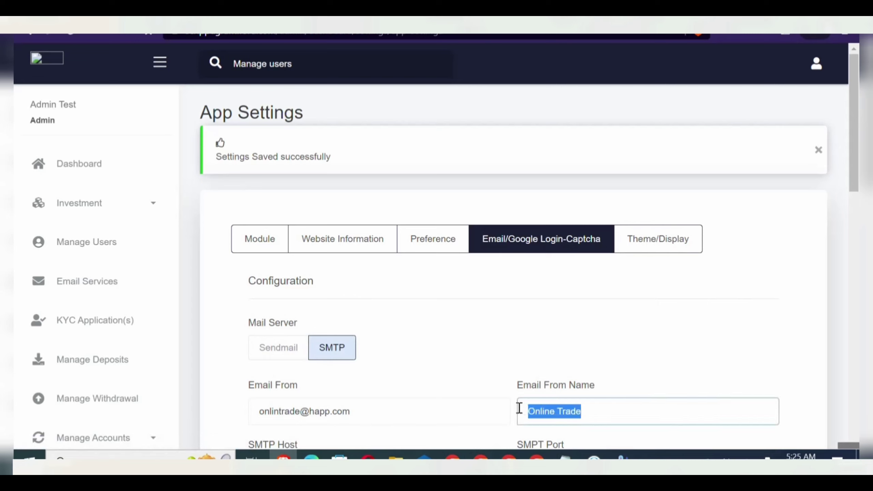
key("ctrl+v")
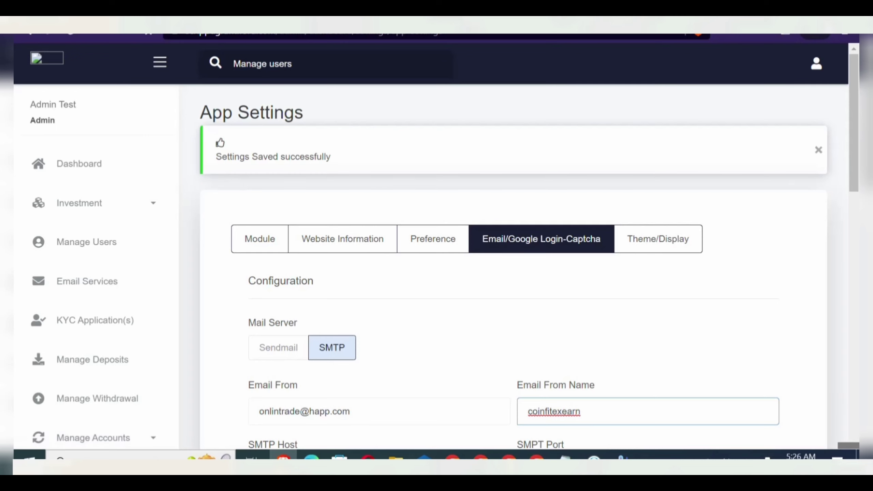
left_click(78, 36)
- Copy the site's mailbox address from cPanel's Email Accounts list, then return to the admin settings
left_click(73, 78)
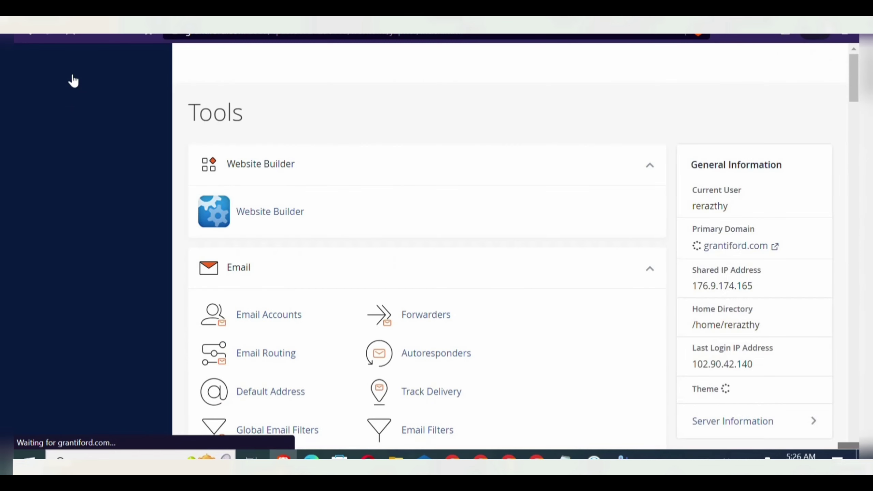
left_click(269, 406)
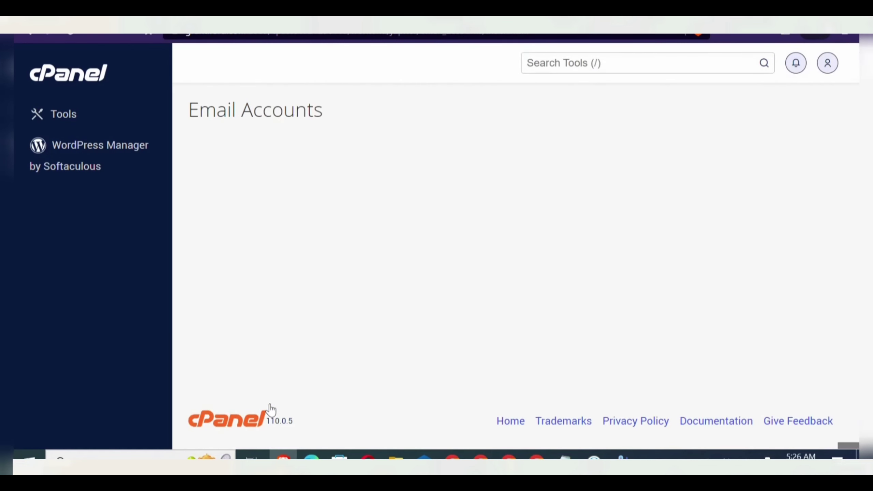
scroll(269, 410, "down", 2)
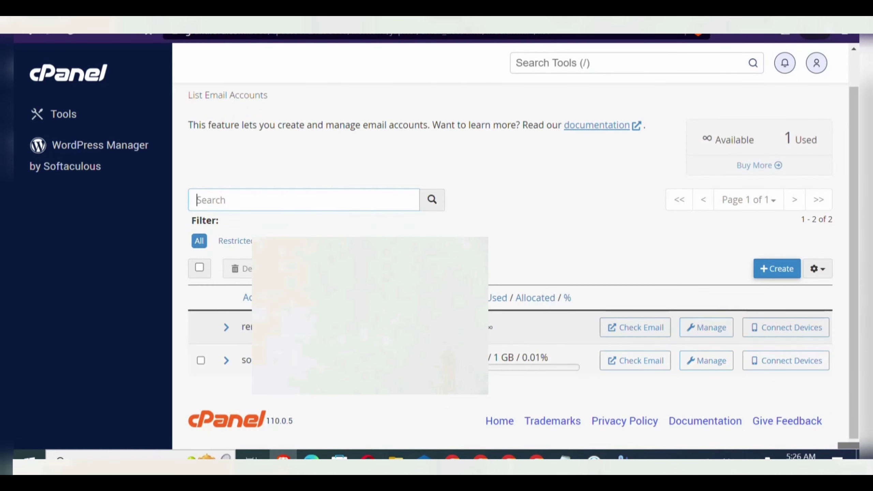
double_click(243, 360)
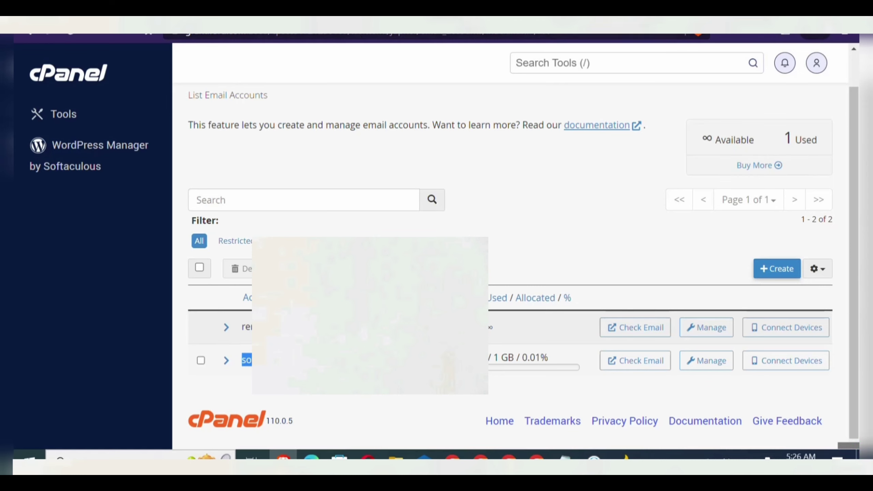
key("ctrl+Tab")
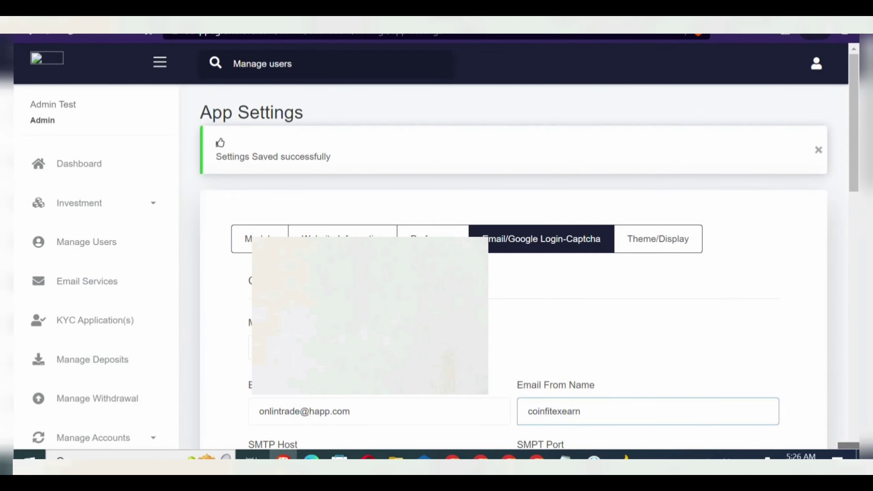
- Choose Sendmail as mail server, set Email From to the copied cPanel mailbox, and save
left_click(287, 357)
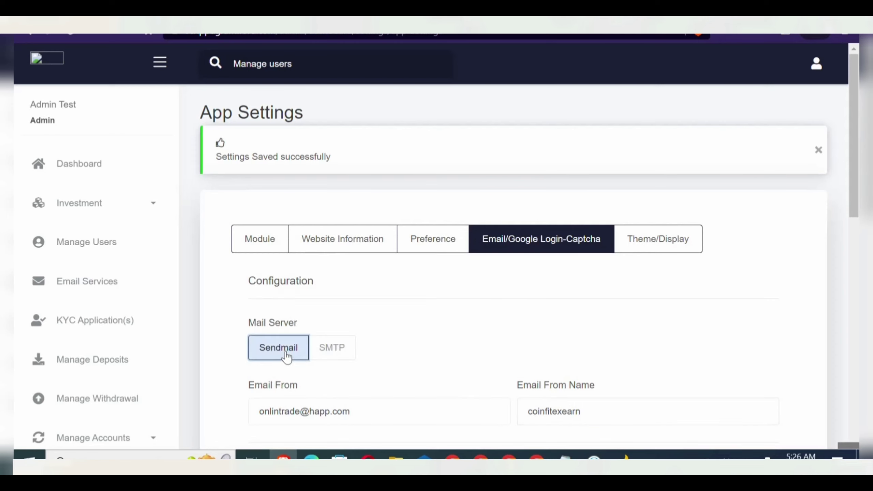
scroll(287, 357, "down", 3)
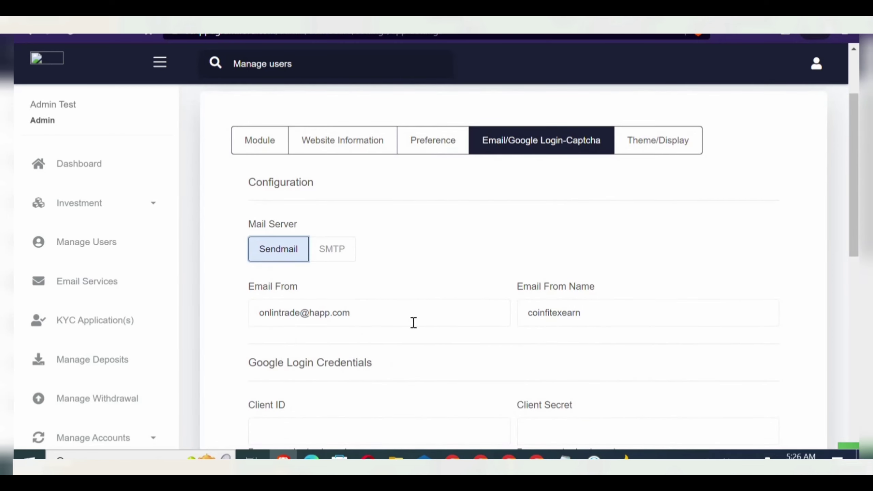
left_click_drag(413, 321, 257, 321)
key("ctrl+v")
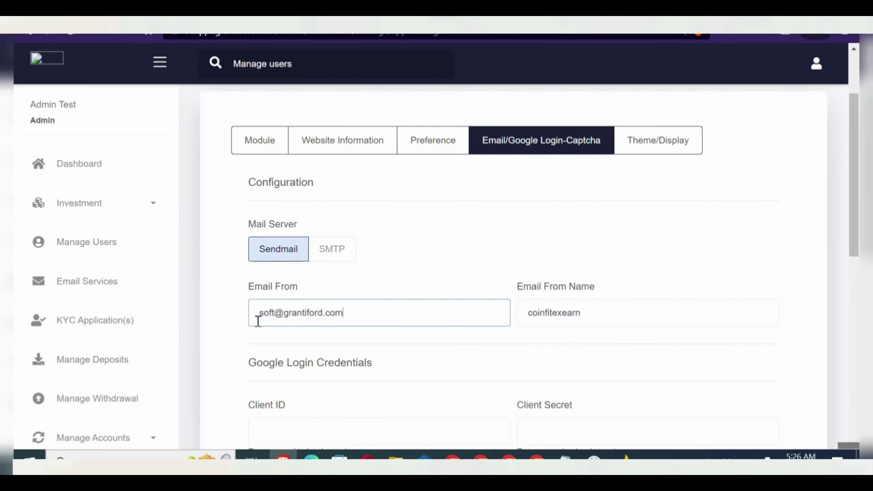
scroll(258, 321, "down", 10)
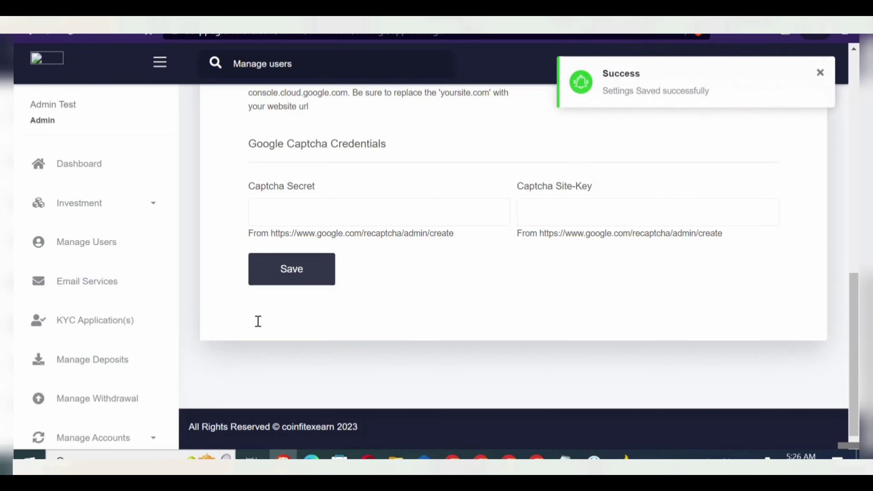
left_click(821, 74)
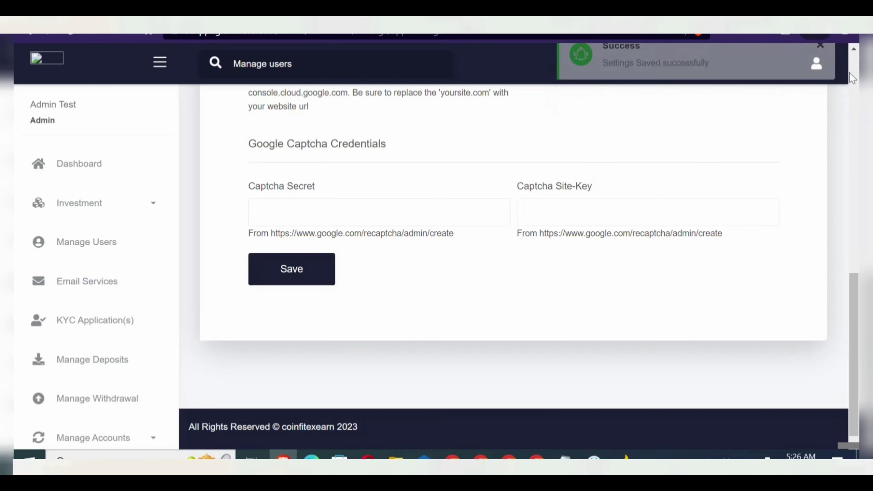
scroll(801, 84, "up", 10)
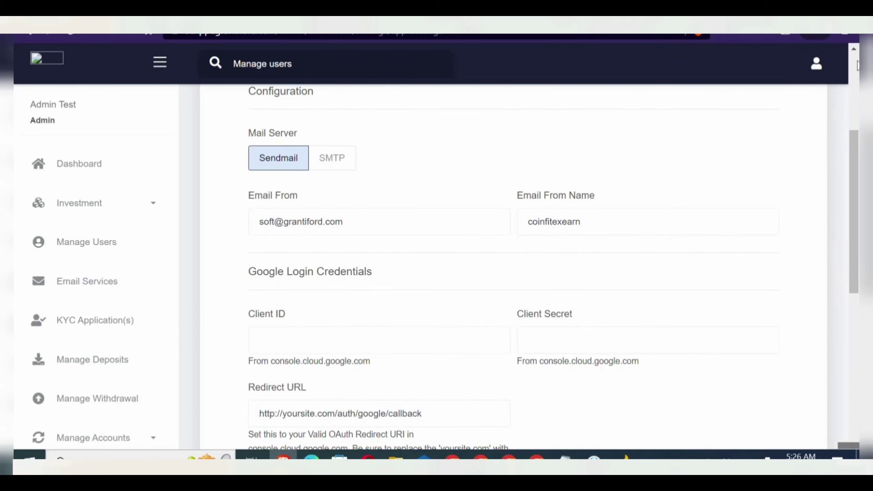
scroll(856, 69, "up", 5)
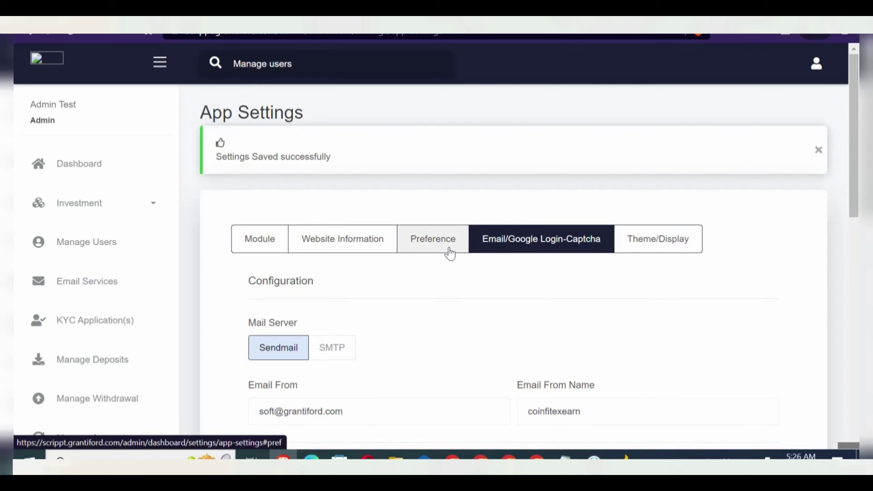
- Reload the registration page and confirm its footer now shows coinfitexearn branding
left_click(322, 254)
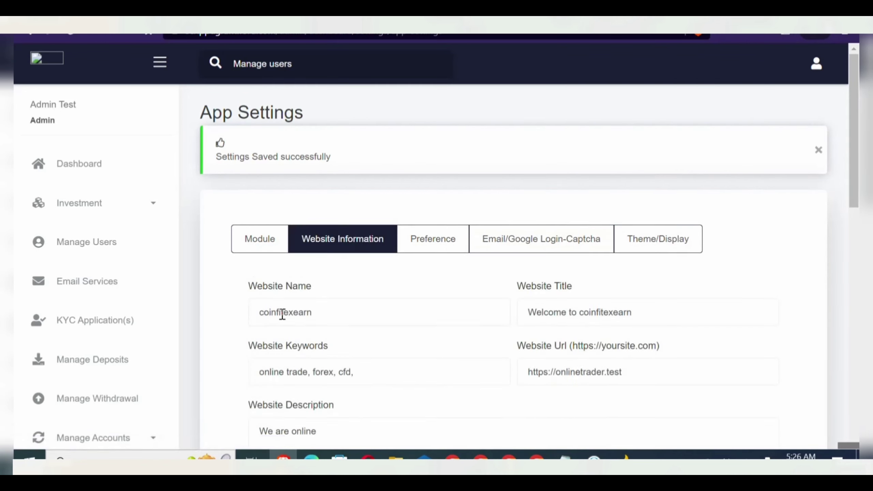
scroll(373, 304, "down", 15)
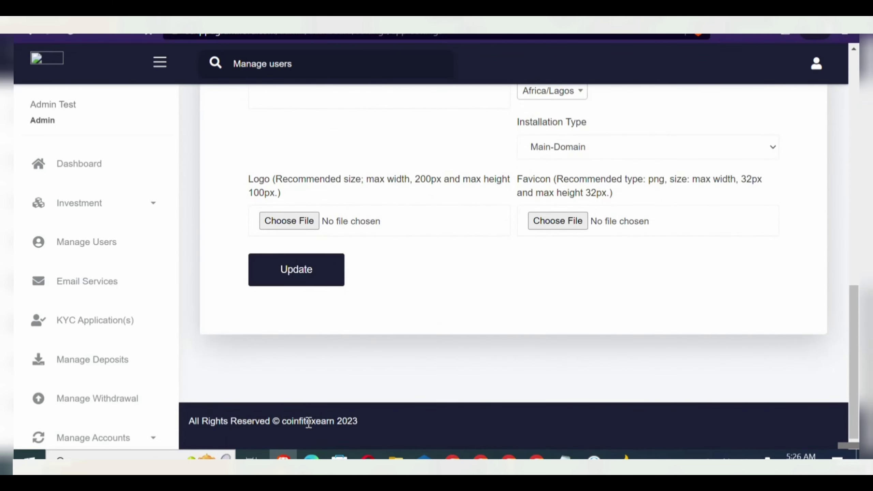
left_click(433, 25)
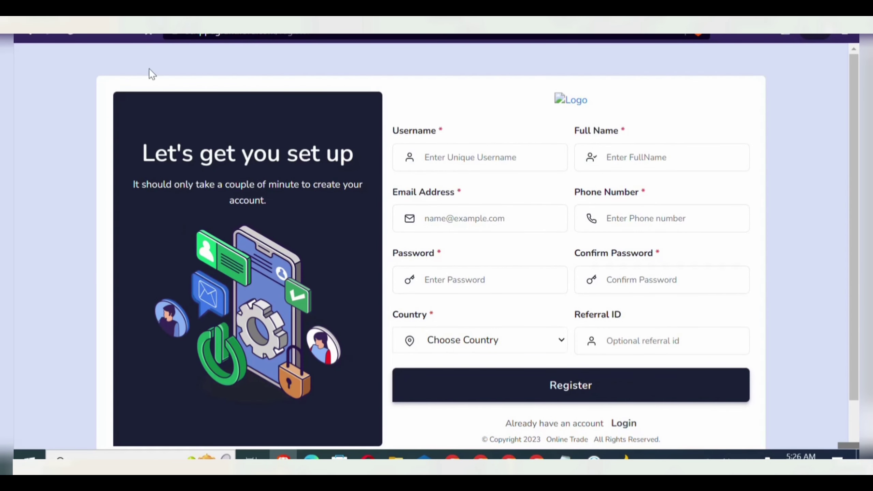
left_click(71, 33)
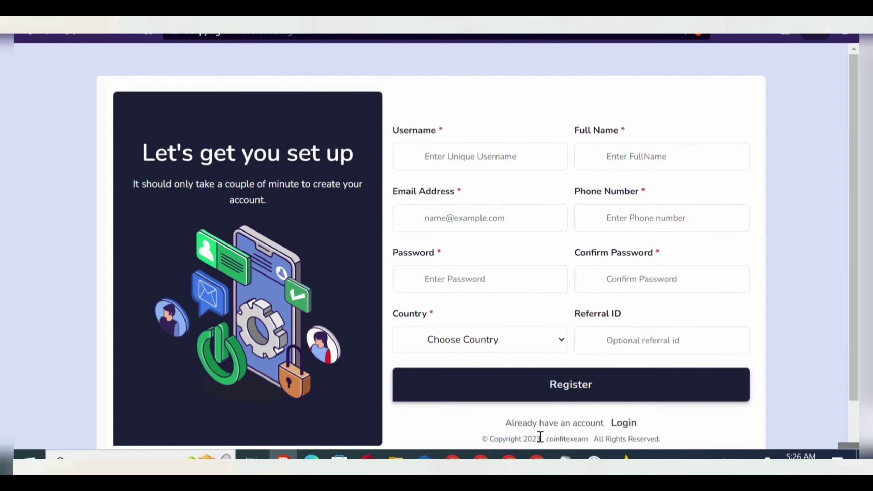
double_click(576, 440)
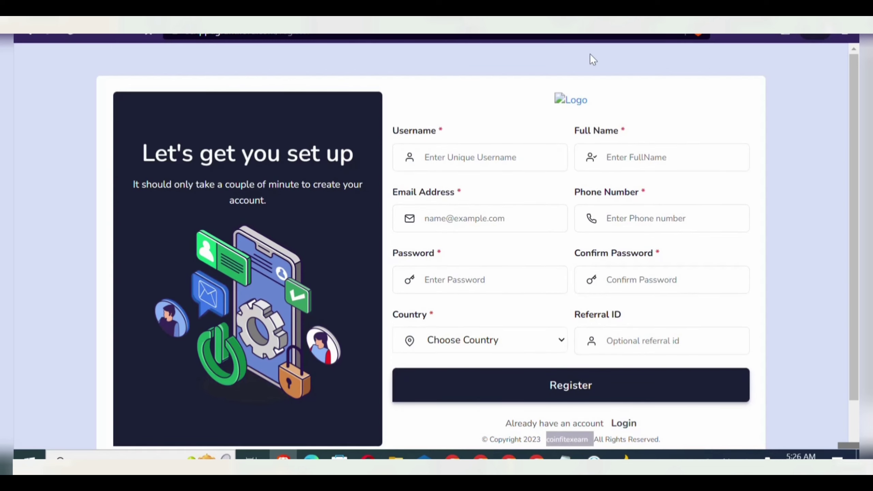
key("ctrl+Tab")
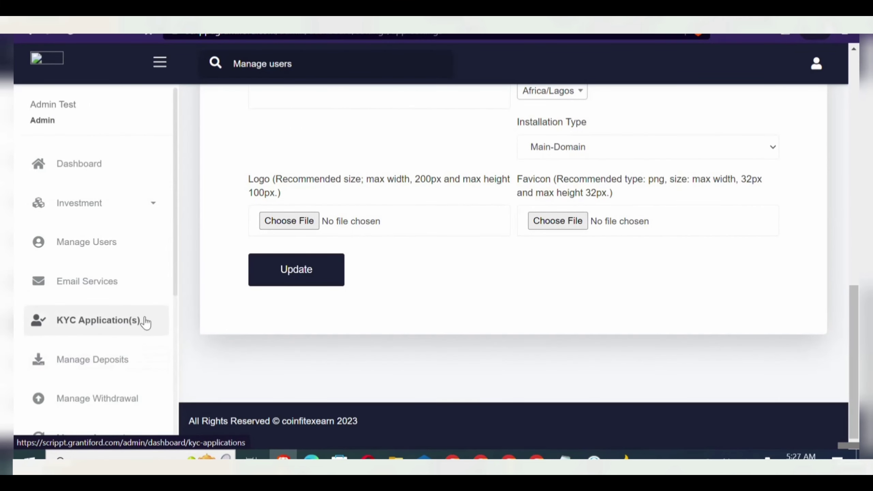
scroll(176, 329, "down", 5)
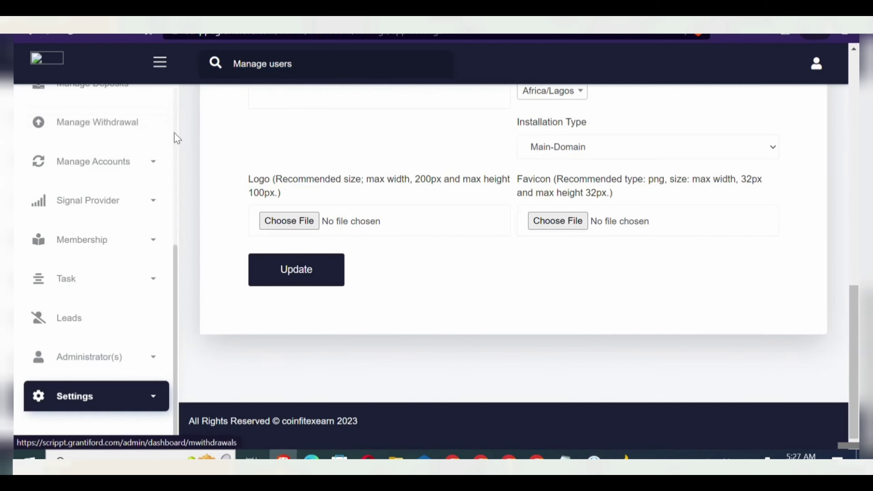
scroll(175, 132, "up", 5)
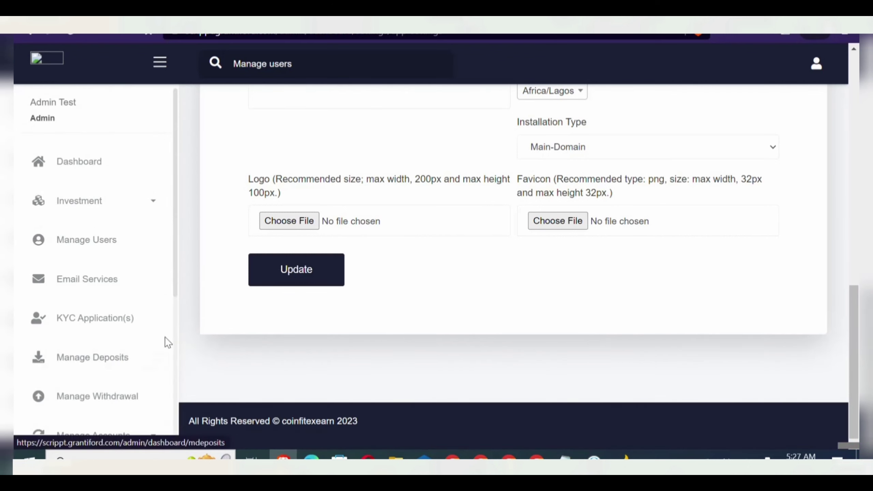
left_click(93, 206)
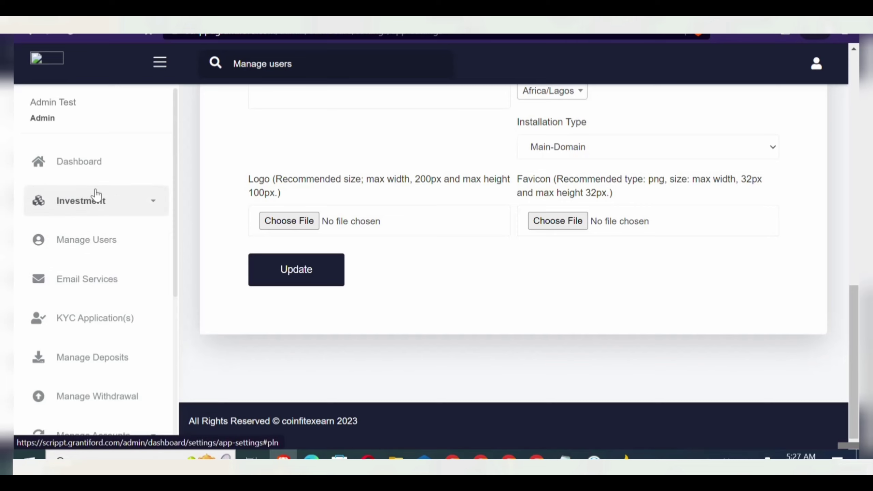
- From the plan list with Standard $200 and Premium $2,000, open the Add Investment Plan form
left_click(112, 247)
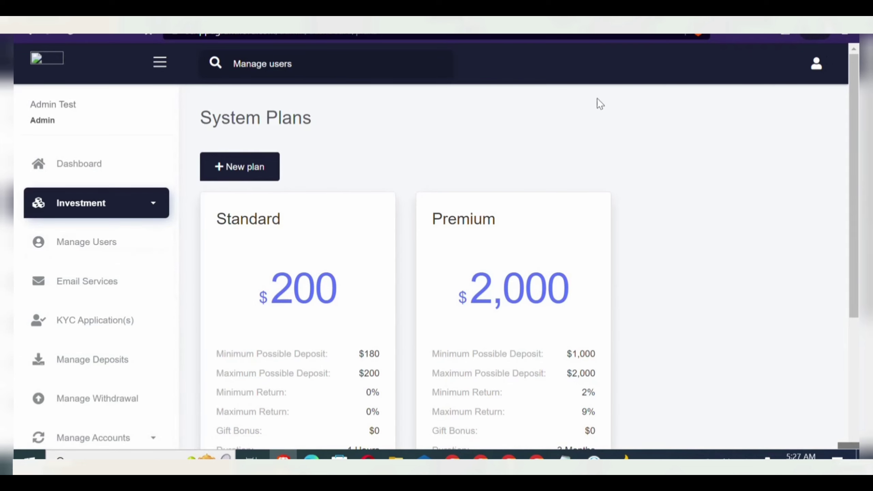
left_click(255, 171)
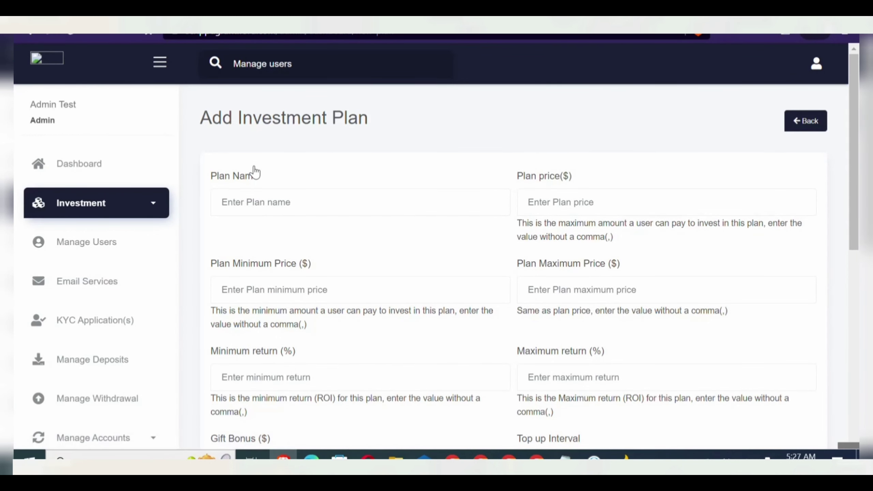
- Name the plan 'Classic Pllan' with a $1,000–$50,000 price range and 12% minimum and maximum return
left_click(257, 204)
type("C")
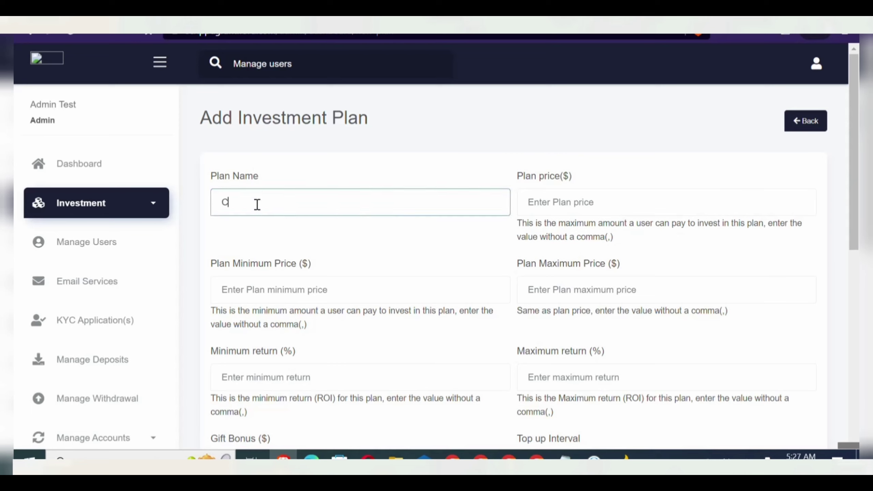
type("lassic Pllan")
left_click(262, 296)
type("1")
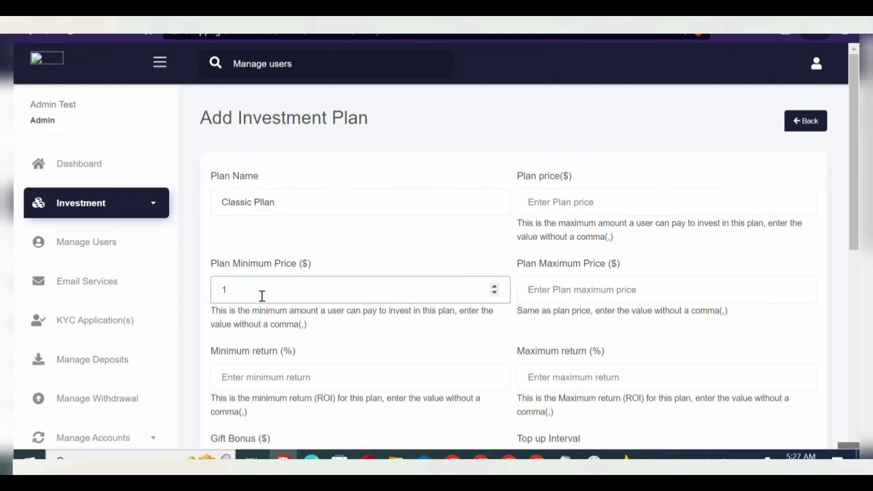
type("000")
key("shift+Tab")
type("1000")
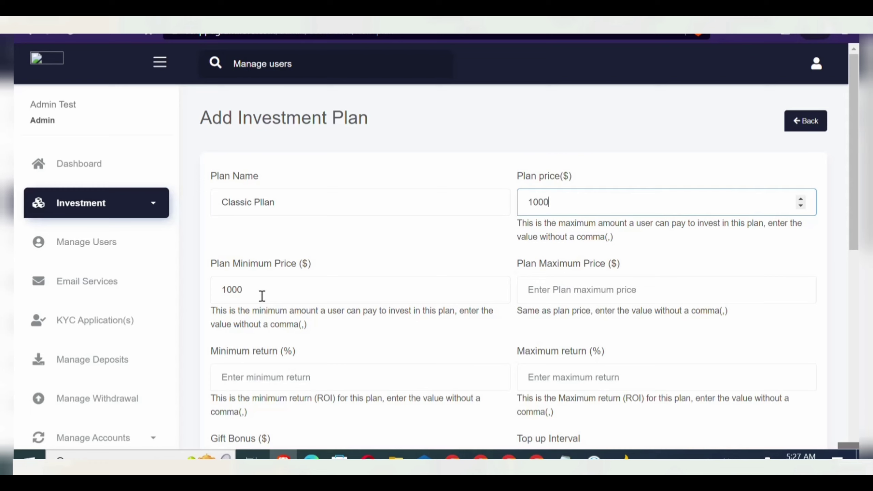
key("Tab")
key("Tab")
type("500")
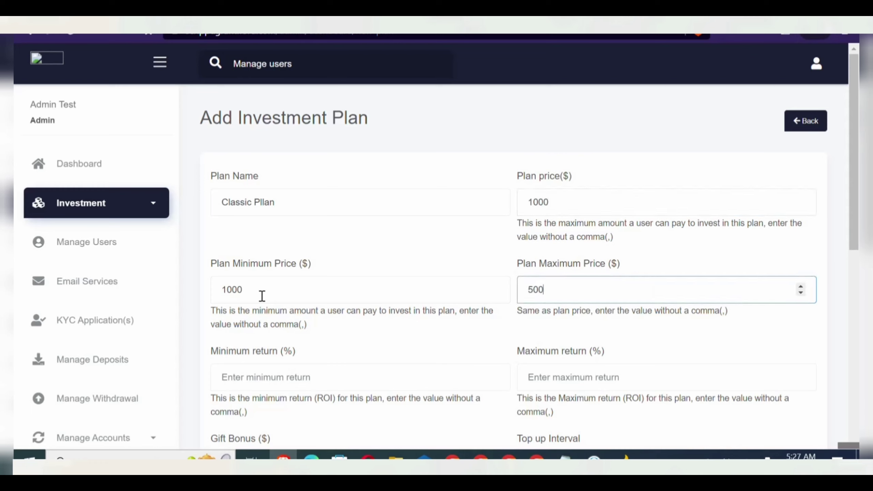
type("00")
key("Tab")
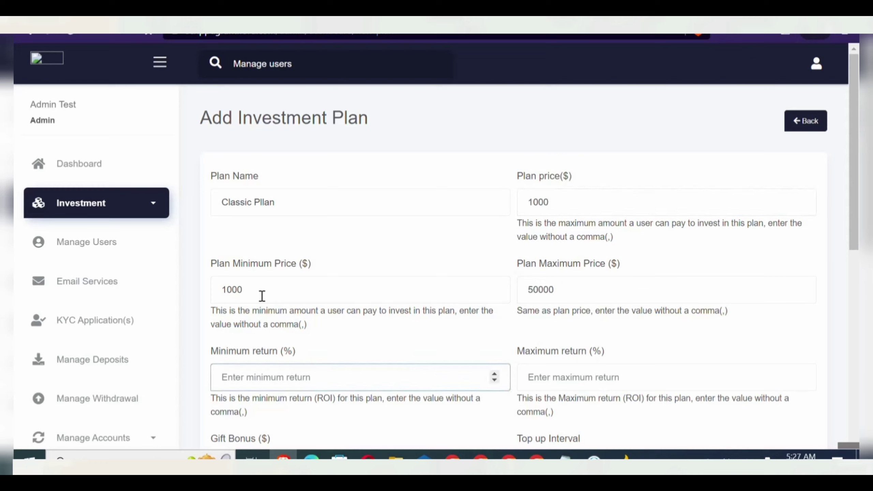
type("12")
key("Tab")
type("12")
- Set the top-up interval to Daily with a top-up amount of 12 as a Percentage
scroll(262, 296, "down", 5)
key("Tab")
key("space")
key("Down")
key("Down")
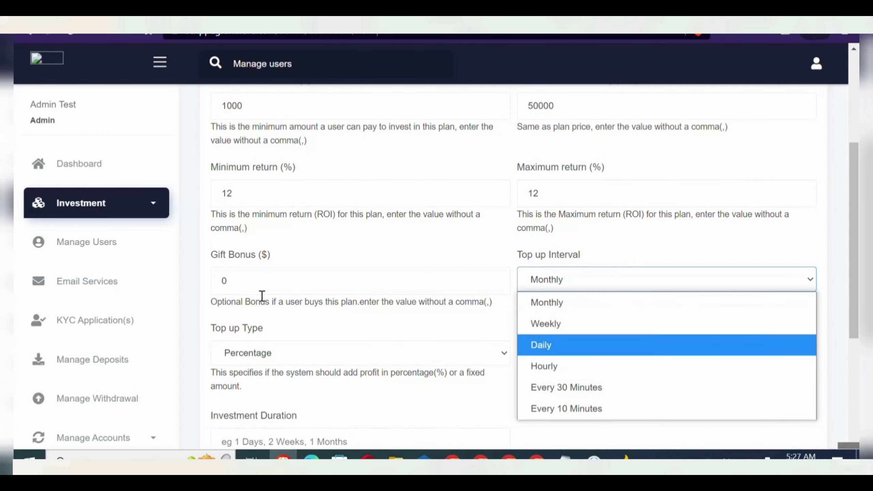
key("Return")
key("Tab")
type("12")
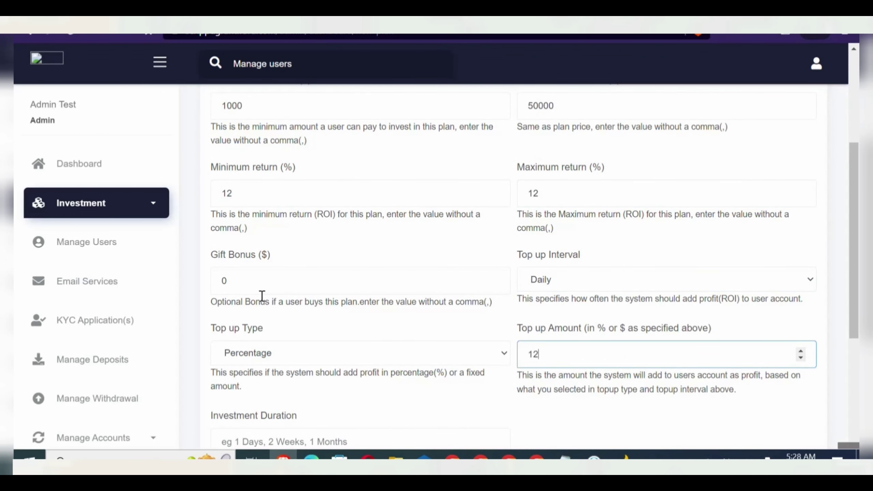
key("shift+Tab")
key("space")
scroll(262, 296, "down", 2)
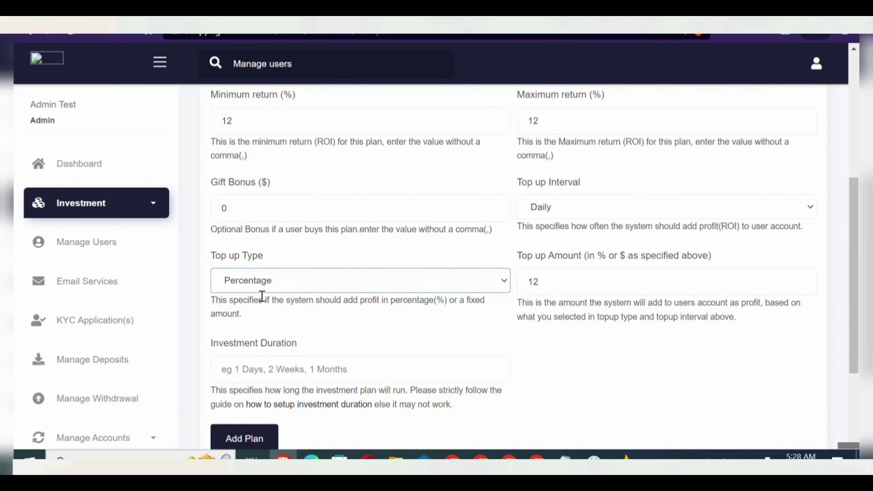
key("Tab")
key("Tab")
- Set the investment duration to 1 week, add the plan, and return to System Plans
type("4")
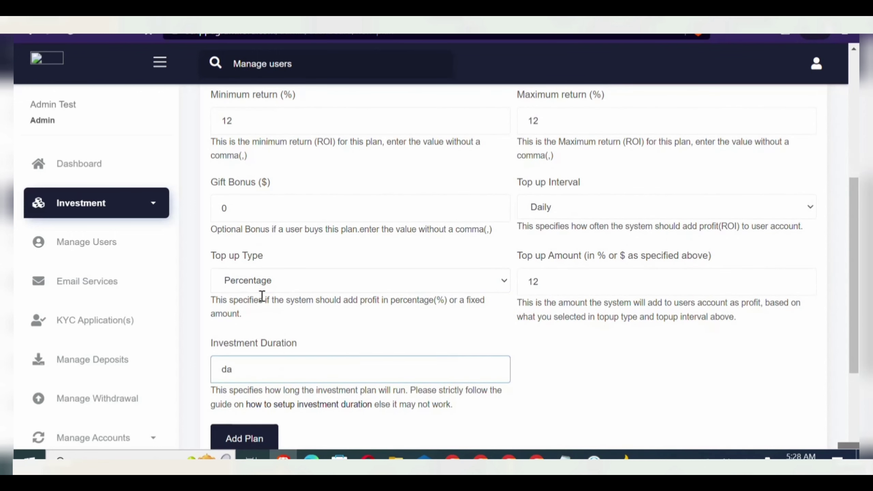
key("BackSpace")
type("1 week")
scroll(262, 296, "down", 2)
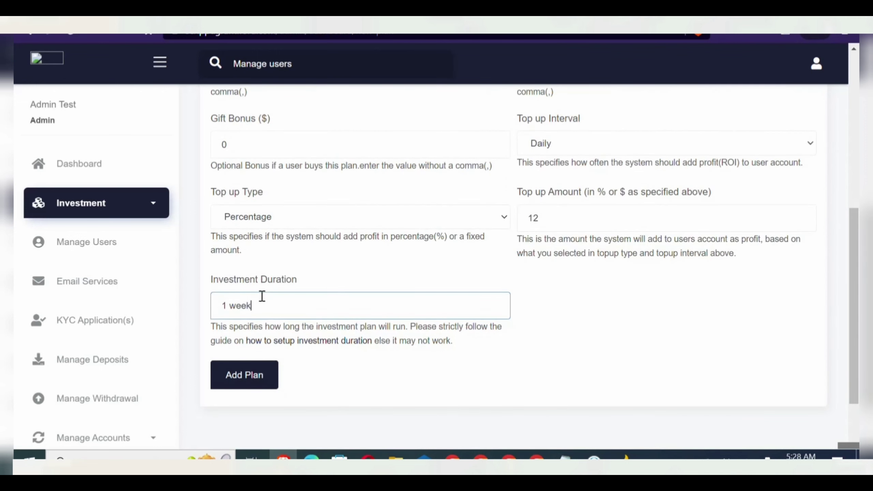
key("Tab")
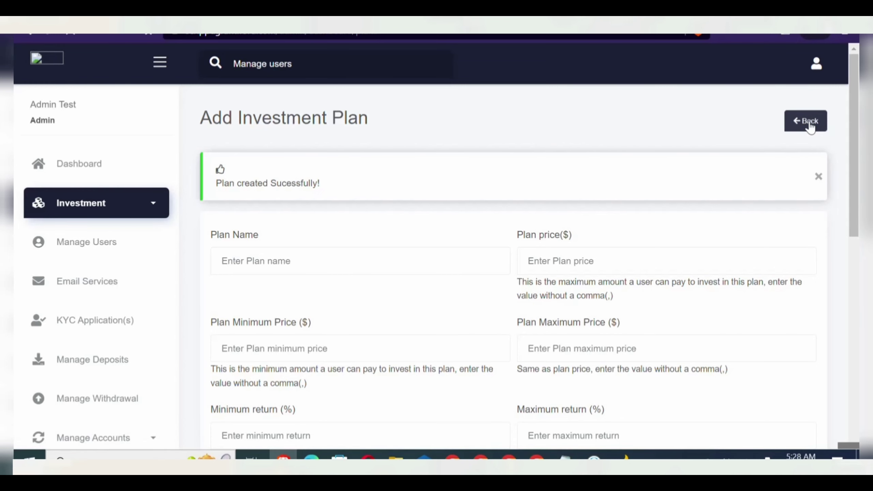
left_click(808, 123)
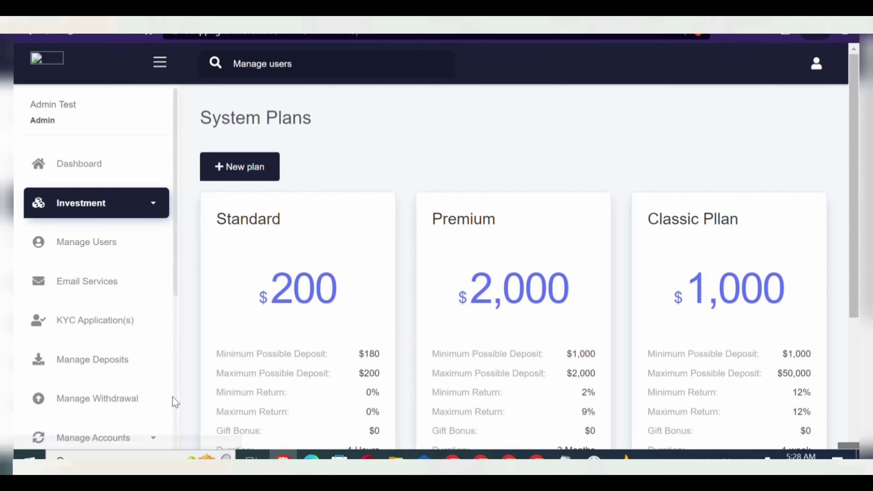
- Expand Settings in the sidebar and go to Payment Settings
scroll(174, 399, "down", 6)
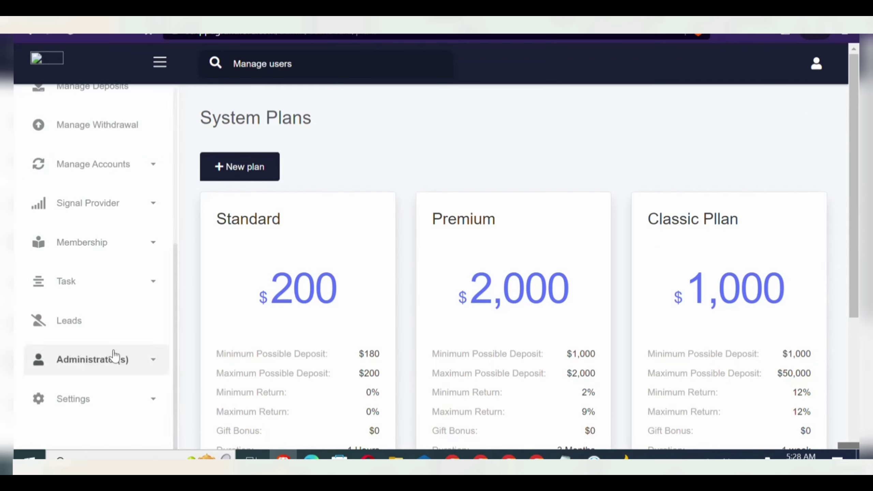
left_click(99, 402)
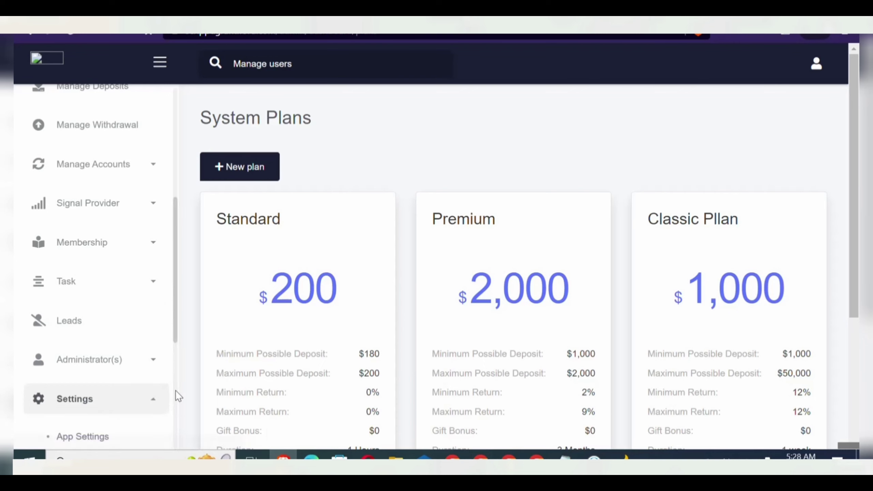
scroll(175, 392, "down", 8)
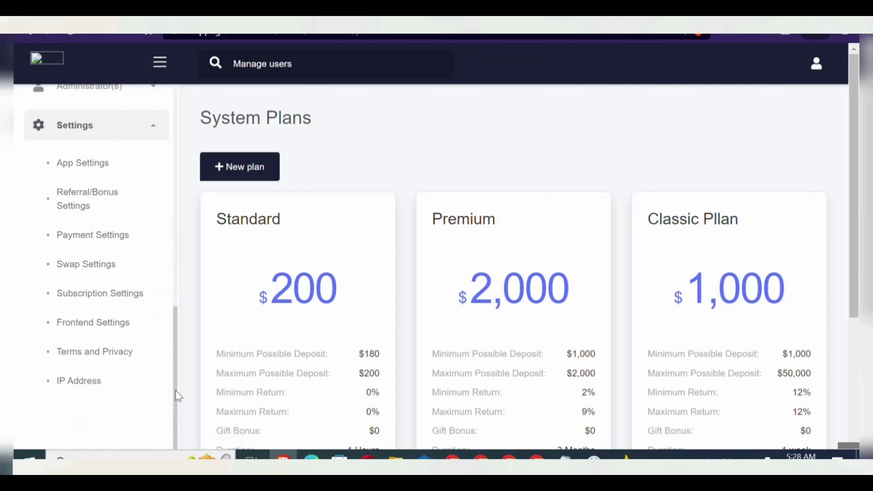
left_click(113, 239)
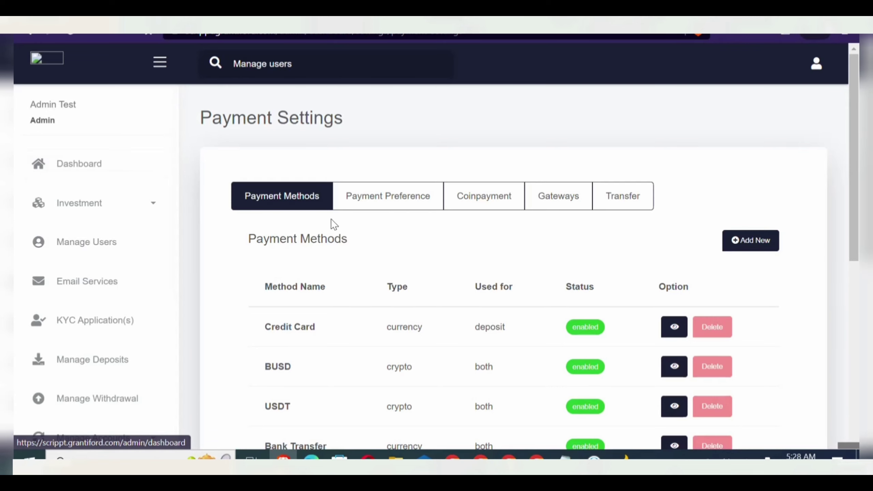
- Inspect the Bitcoin method's details, then return to the Payment Methods list
left_click_drag(855, 238, 854, 353)
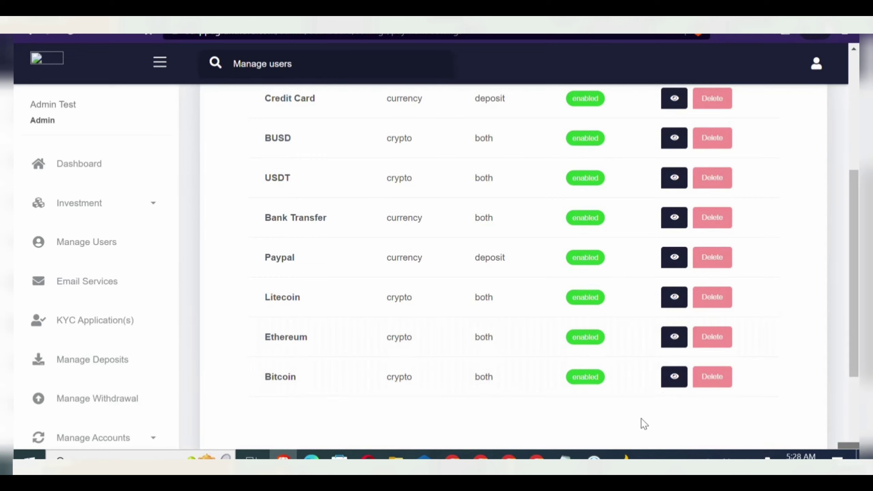
left_click(675, 377)
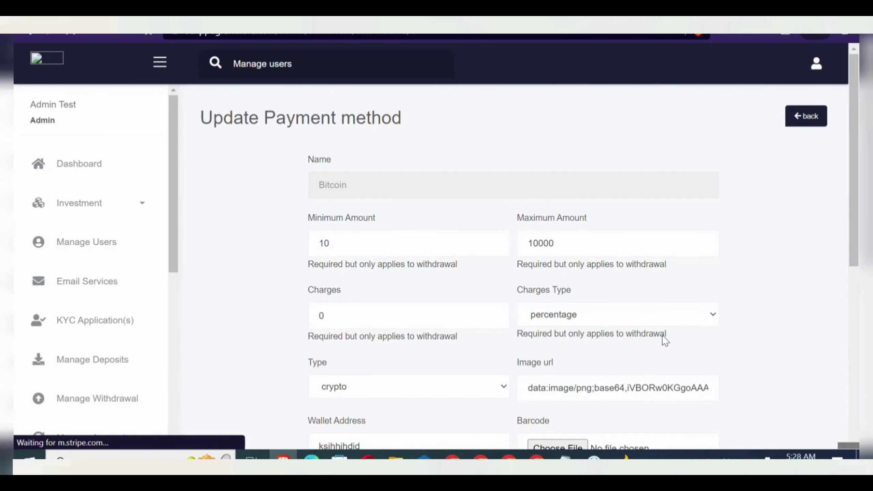
left_click(852, 308)
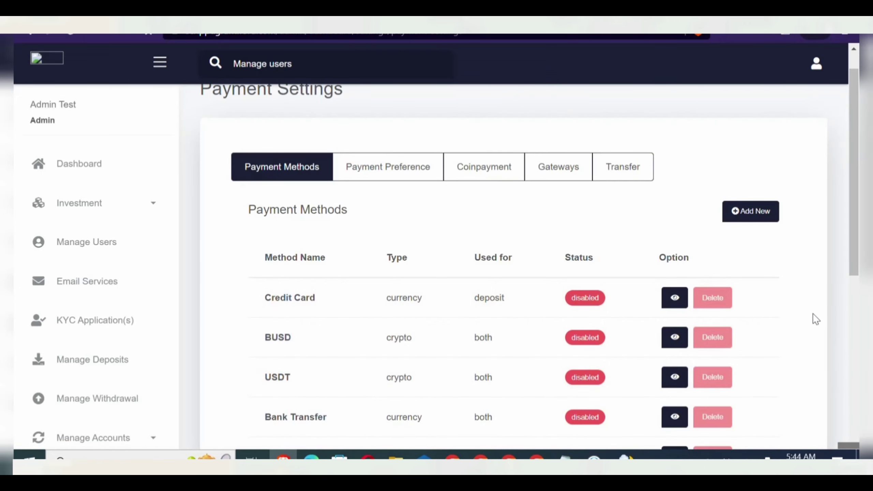
mouse_move(856, 260)
left_mouse_down()
mouse_move(856, 388)
mouse_move(854, 267)
left_mouse_up()
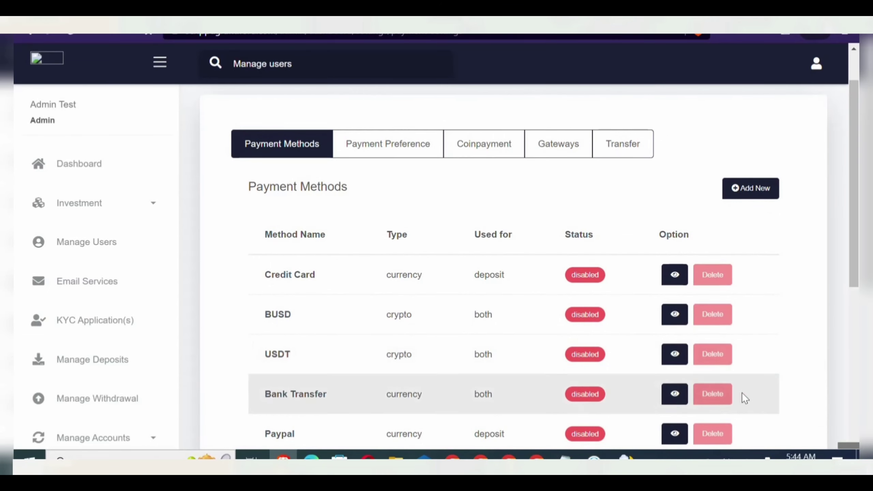
left_click(747, 195)
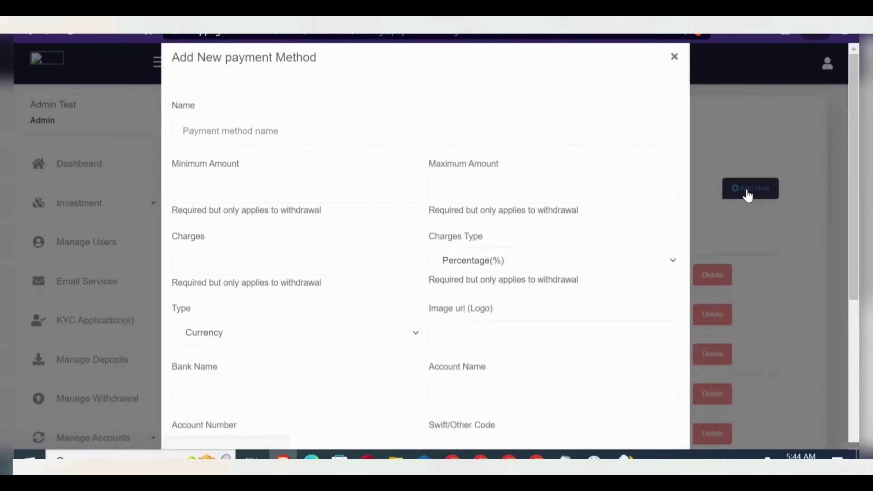
left_click(374, 145)
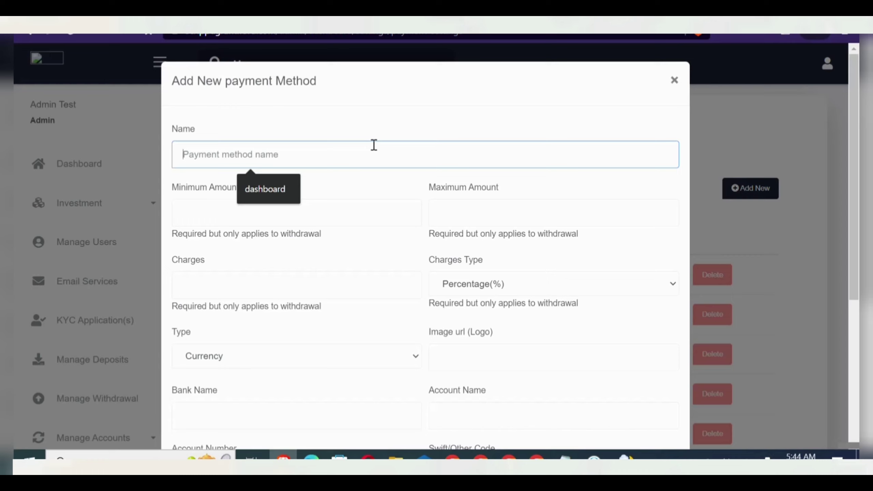
type("}")
key("BackSpace")
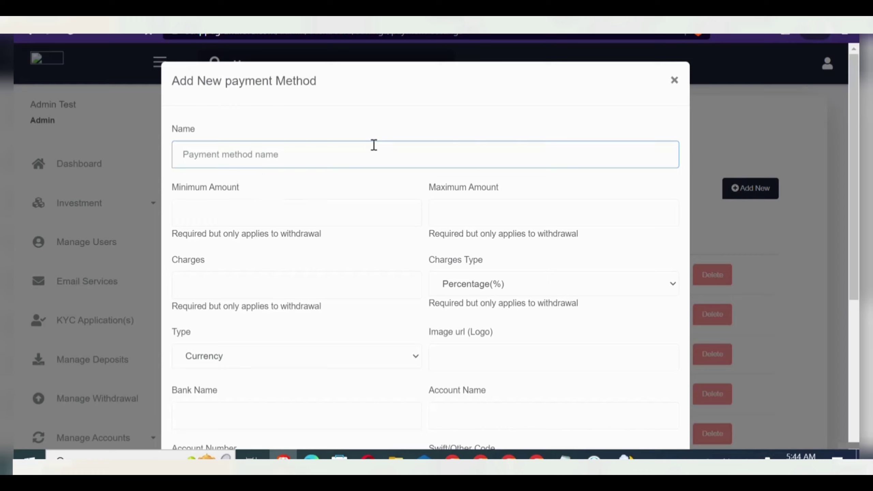
type("{bi")
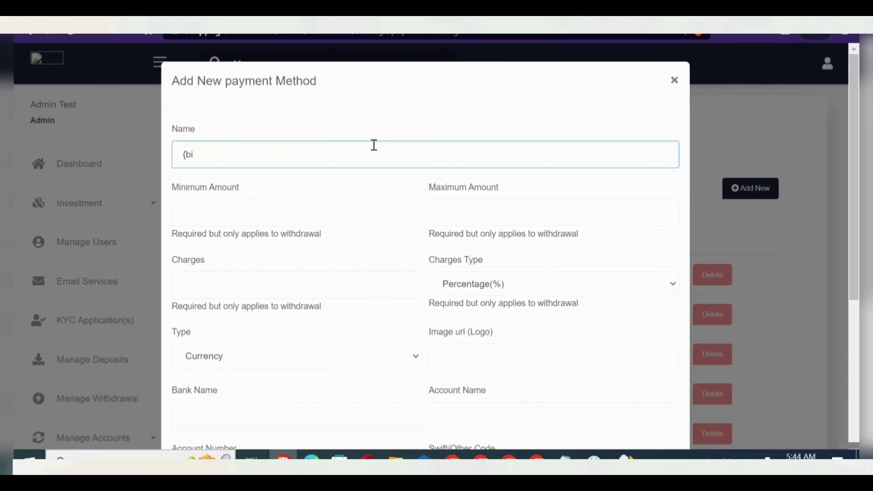
type("tvoin")
key("BackSpace")
key("BackSpace")
key("BackSpace")
type("coin}")
key("Tab")
type("10")
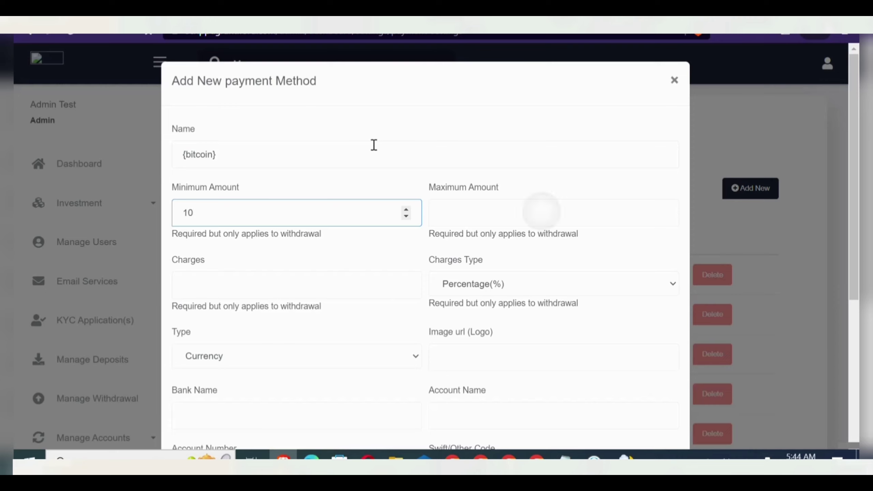
key("Tab")
type("1000000000000000000000")
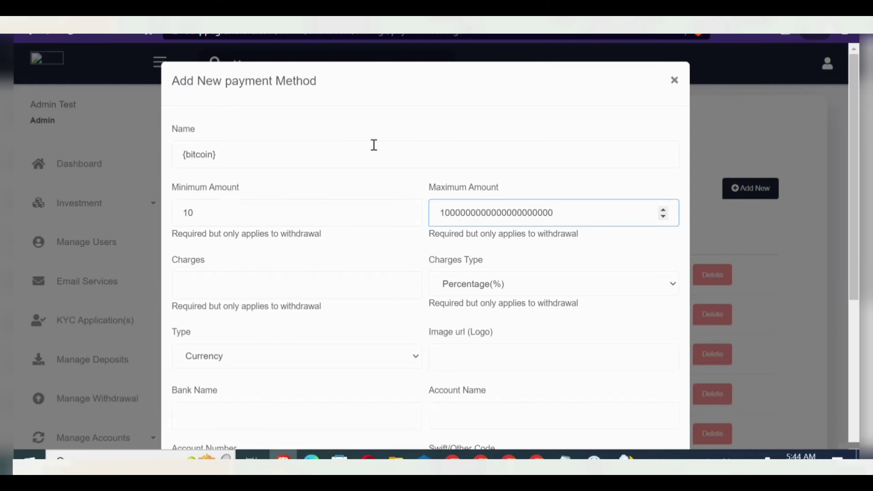
key("Tab")
type("0")
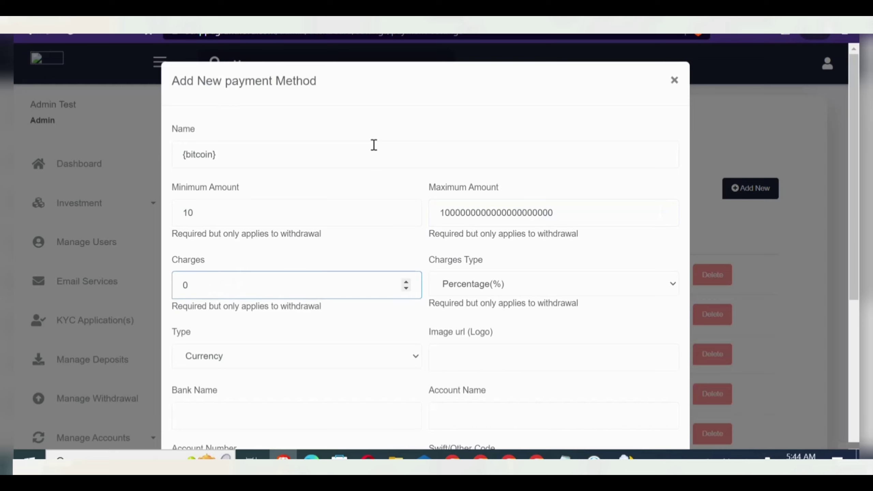
- Keep Percentage charges, set type Crypto, enter the wallet address, and leave the method enabled
key("Tab")
key("alt+Down")
key("Return")
key("Tab")
key("alt+Down")
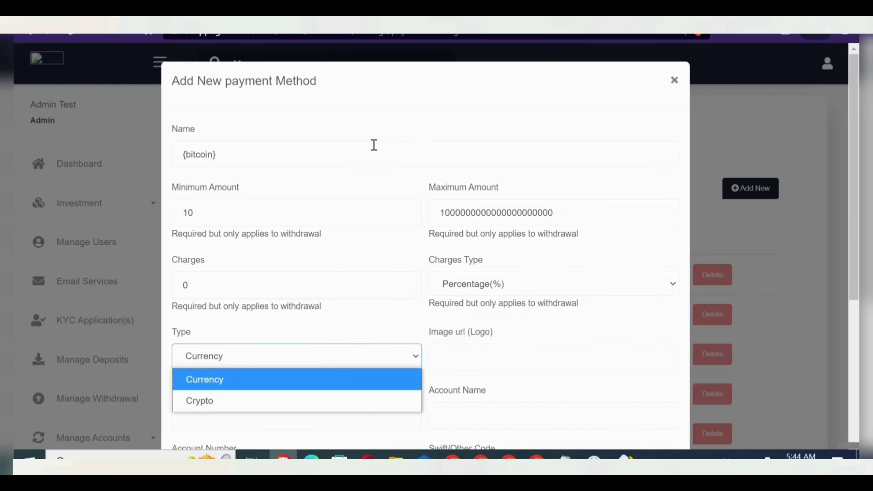
key("Down")
key("Return")
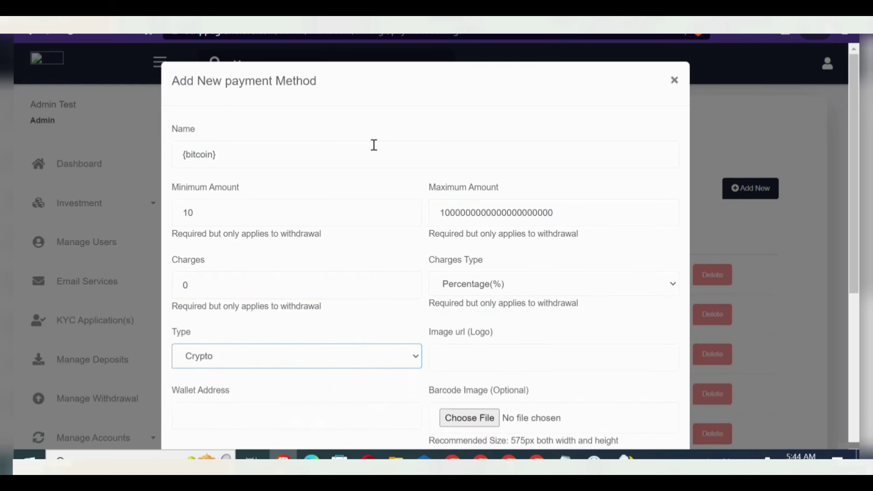
scroll(374, 145, "down", 3)
key("Tab")
type("oiueiwd;oqJWylelhiwkDSJA")
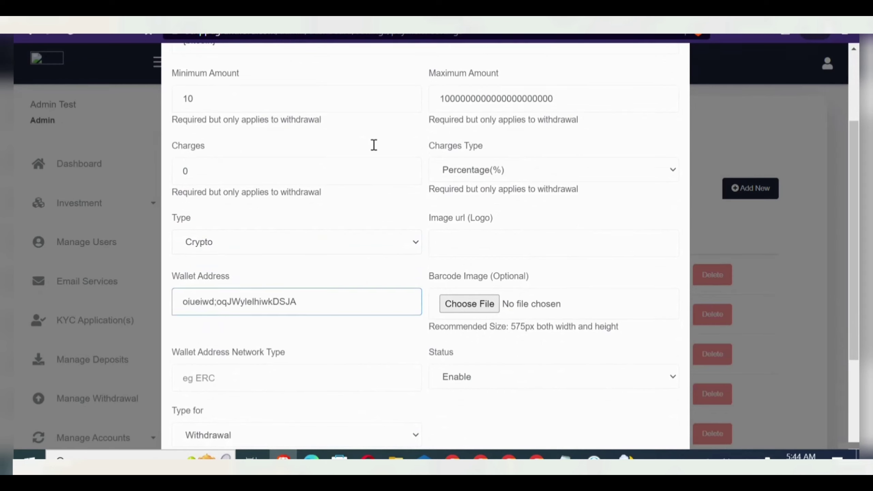
key("Tab")
key("Tab")
key("Tab")
key("space")
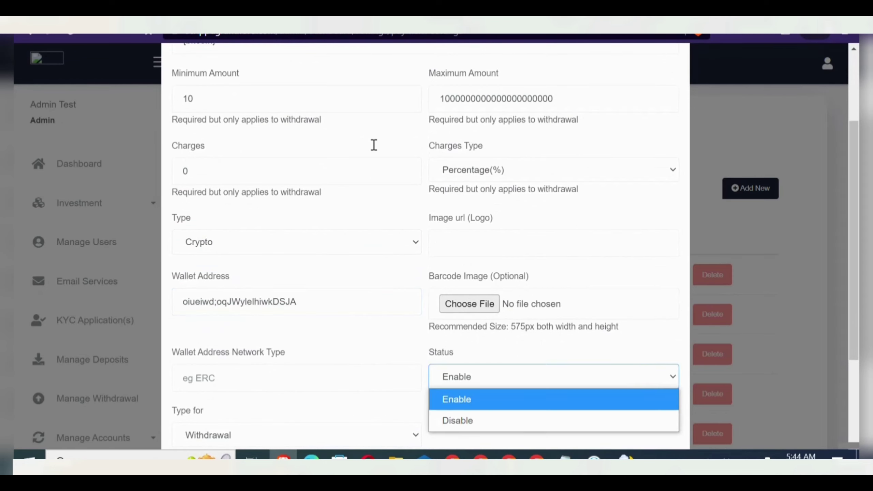
key("Return")
- Set network ALL, usage Both, note INSTANT, and save the method
scroll(374, 145, "down", 3)
key("shift+Tab")
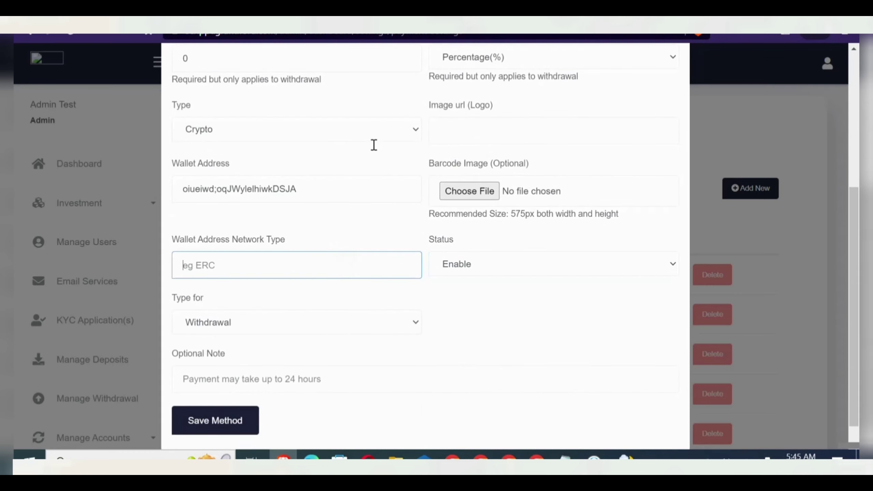
type("ALL")
key("Tab")
key("space")
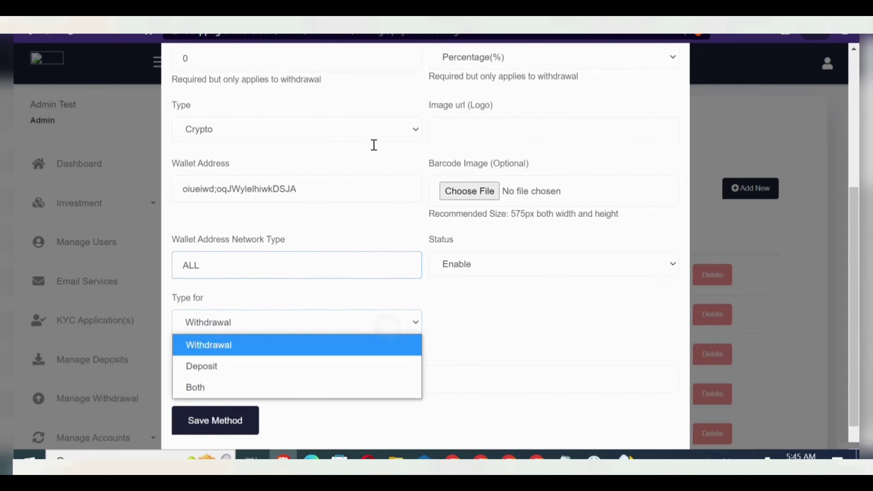
key("Down")
key("Down")
key("Return")
key("Tab")
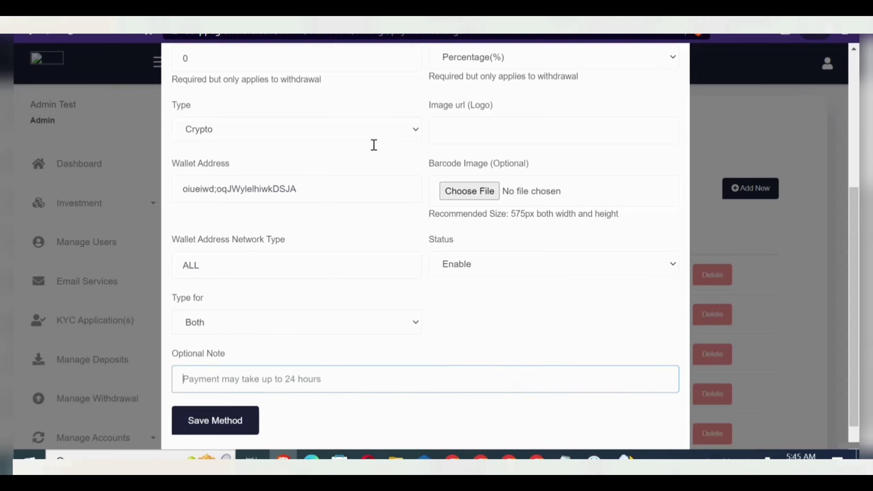
type("INSTAN")
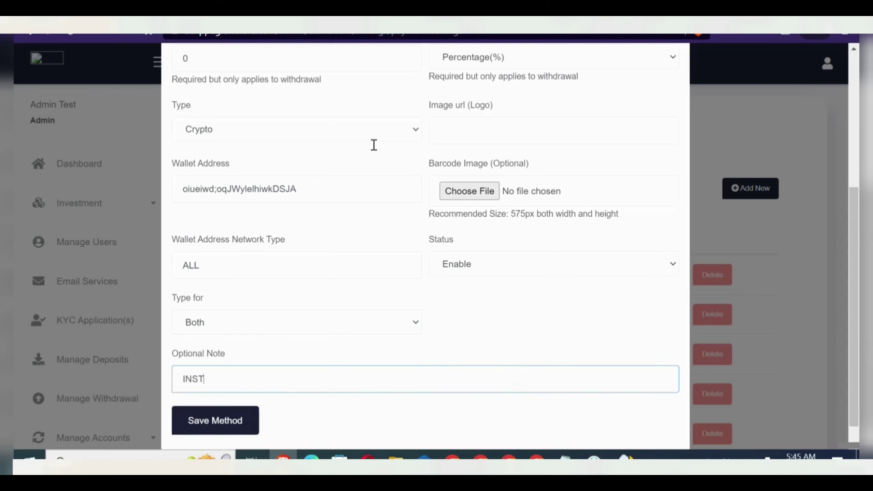
type("T")
left_click(220, 426)
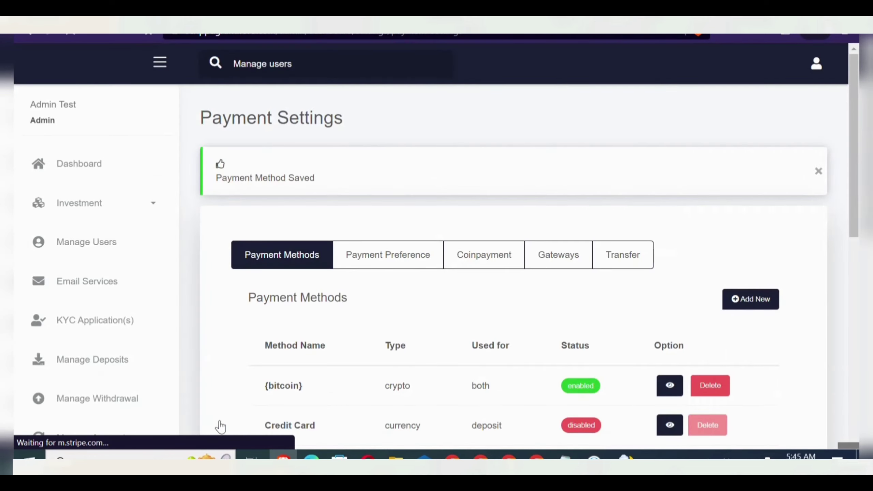
- Open the Add New payment method form from the Payment Methods list
left_click(742, 300)
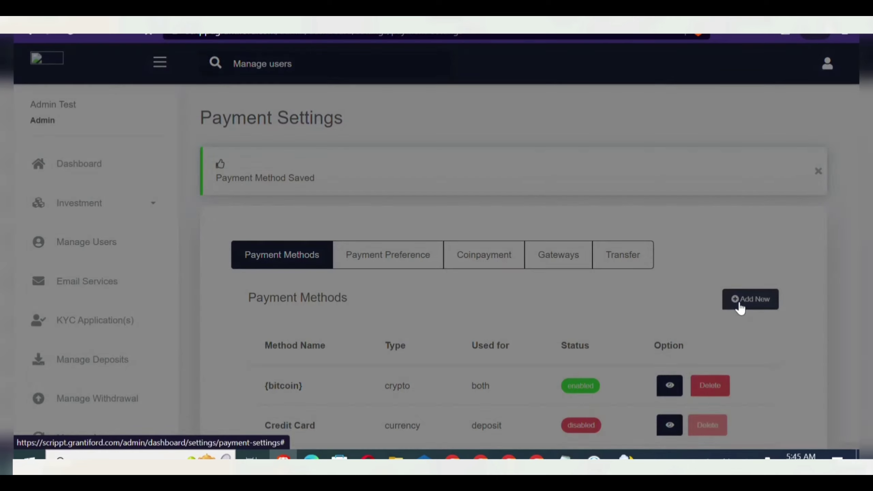
left_click(491, 164)
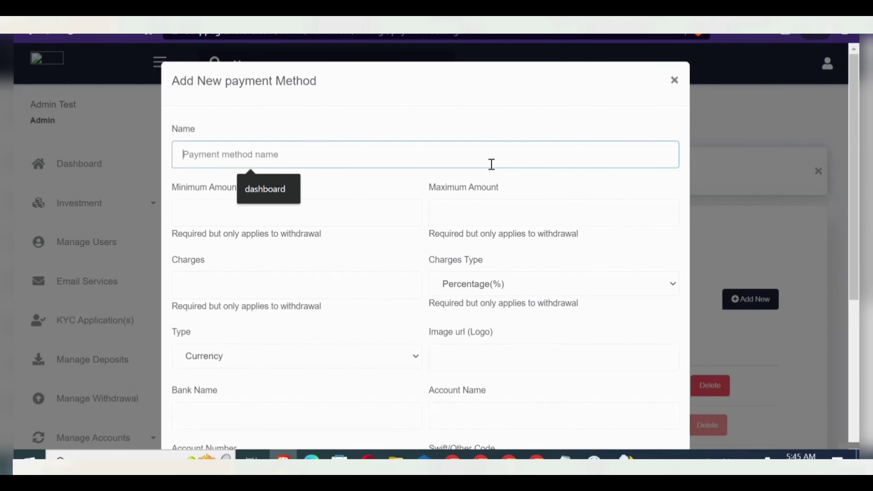
type("{")
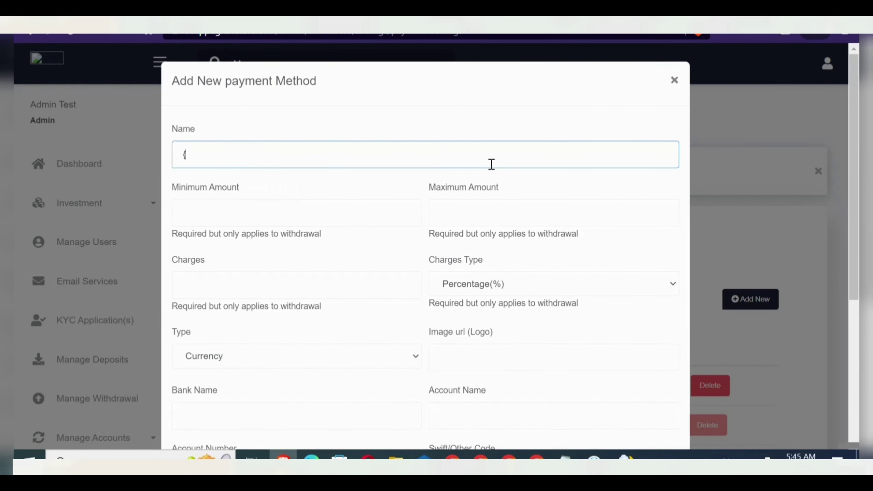
type("USDT")
key("Return")
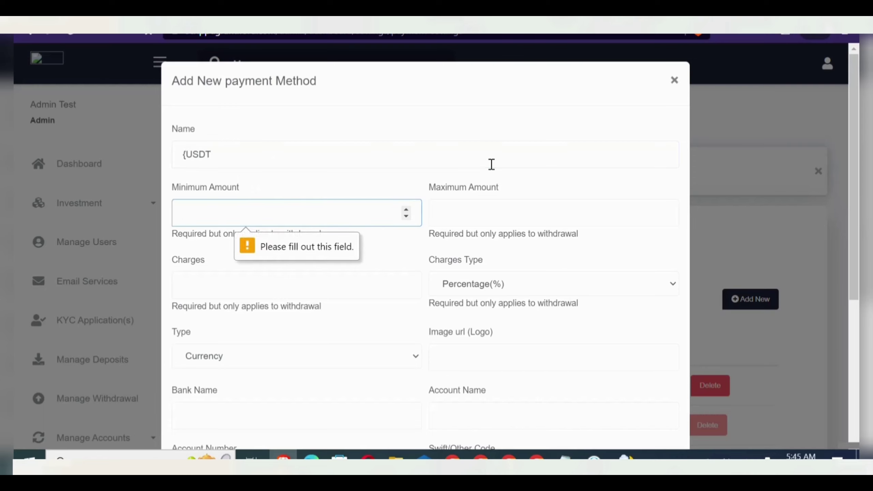
left_click(492, 165)
type("}")
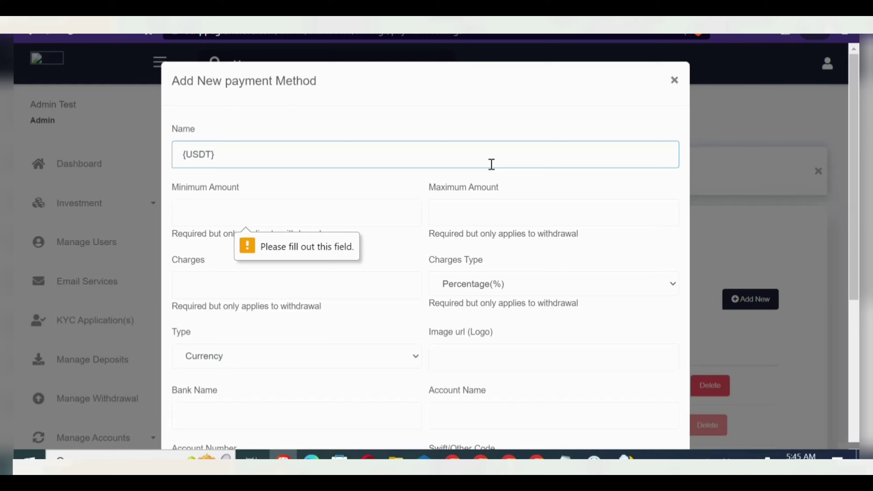
left_click(377, 225)
type("100")
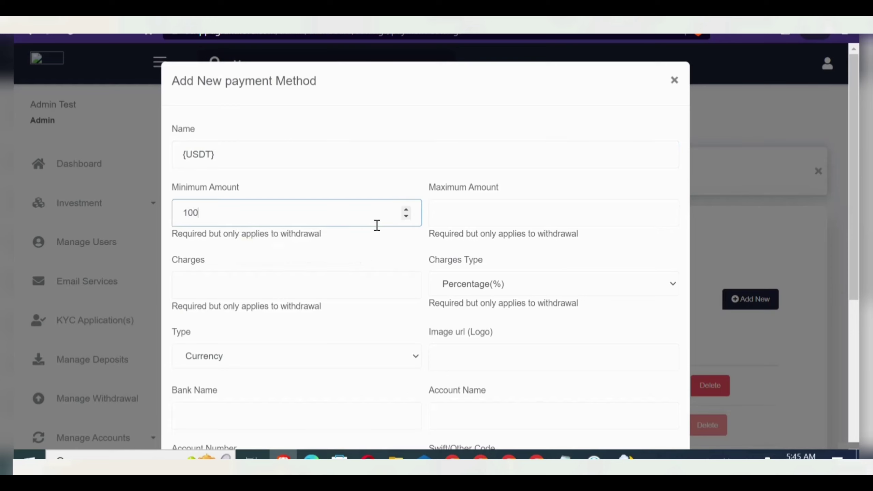
key("BackSpace")
key("Tab")
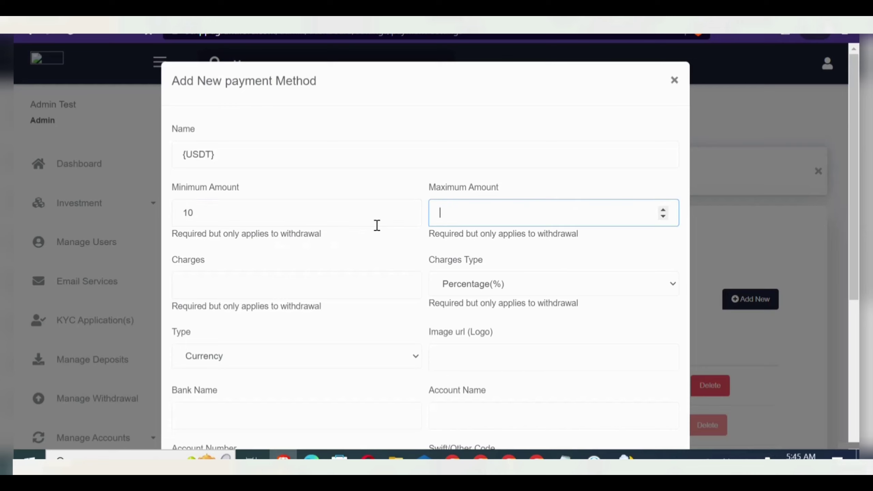
type("1000000000000000000000")
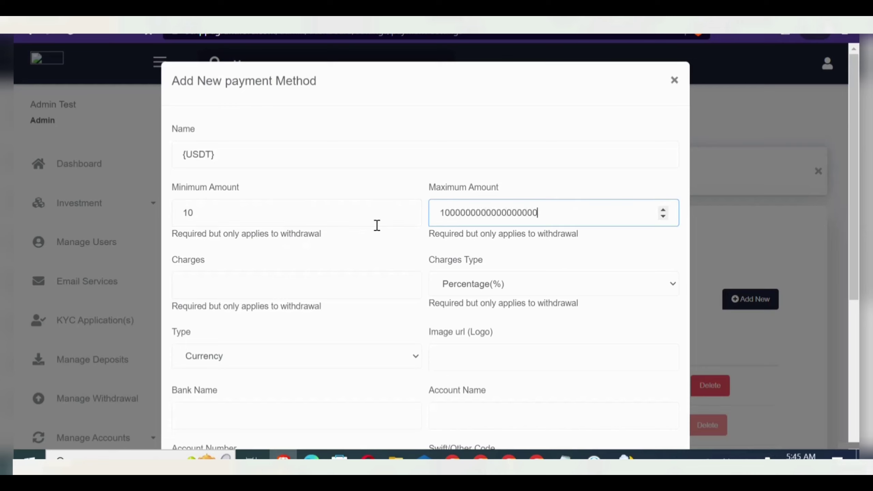
key("Tab")
type("0")
- Set the payment type to Crypto, enter the wallet address, and set network trc20
key("Tab")
key("Tab")
key("space")
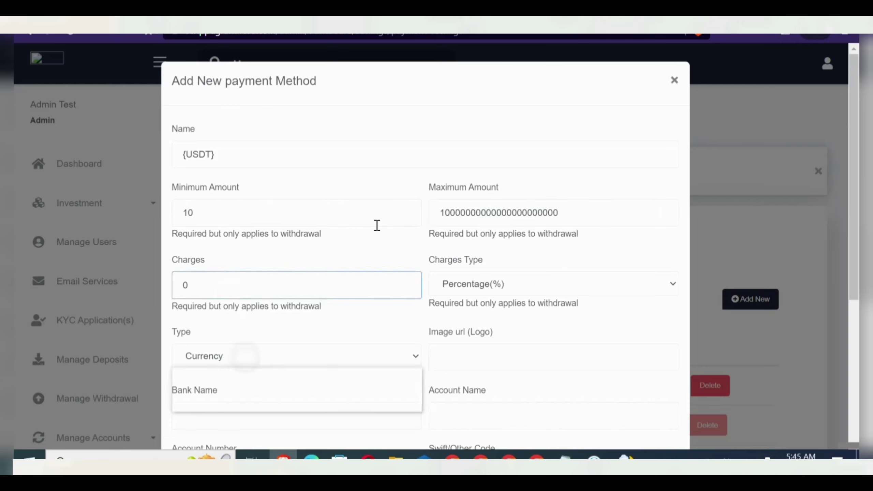
key("Escape")
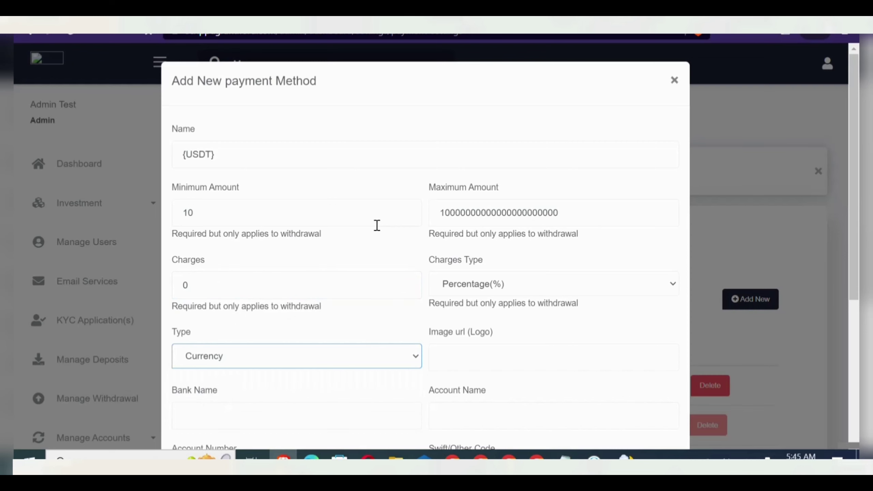
scroll(377, 225, "down", 3)
key("space")
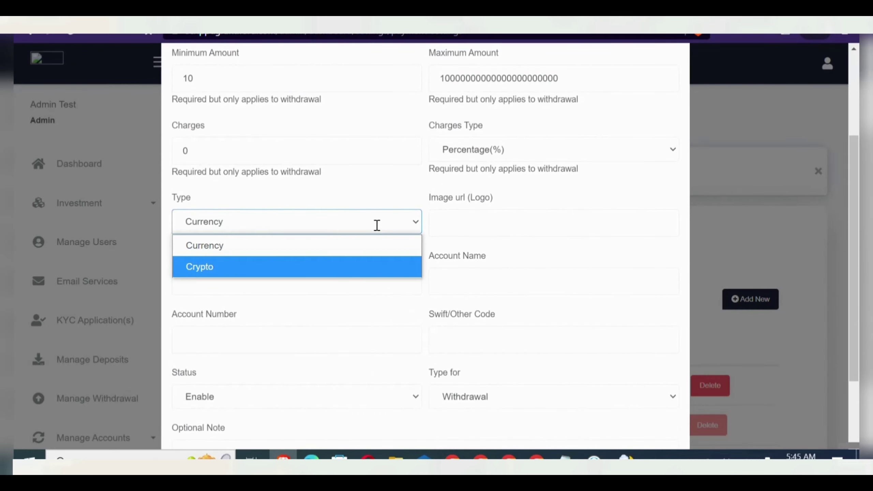
key("Down")
key("Return")
key("Tab")
type("IUWQPYULDIQWOqweuijik")
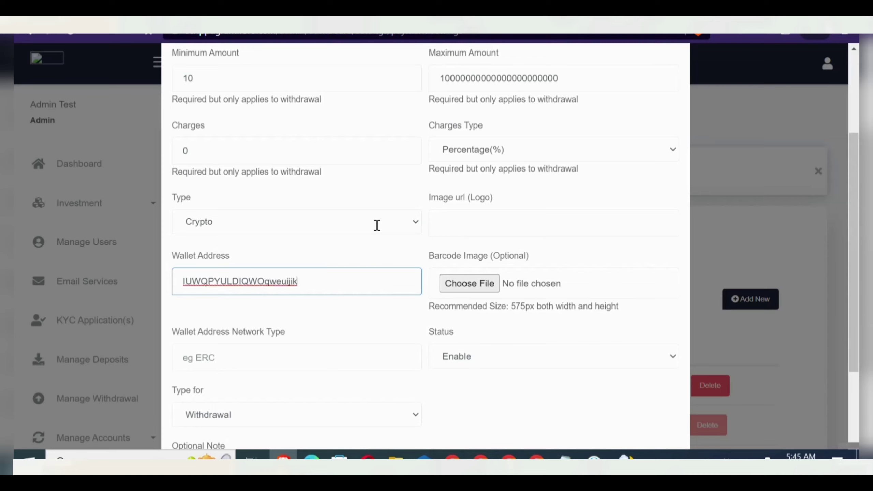
key("Tab")
type("t")
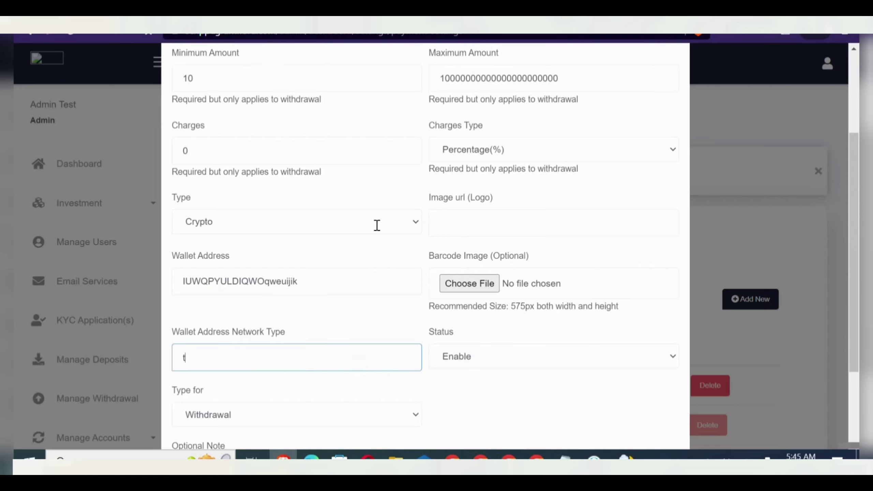
type("rc20")
- Make the method usable for Both, add the note 'instant', and save it
scroll(377, 225, "down", 3)
key("Tab")
key("space")
key("Down")
key("Down")
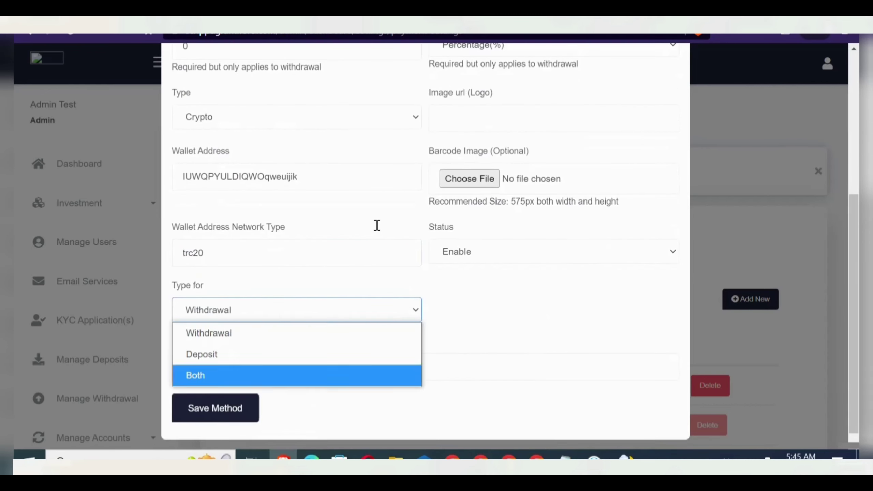
key("Return")
key("Tab")
type("instab")
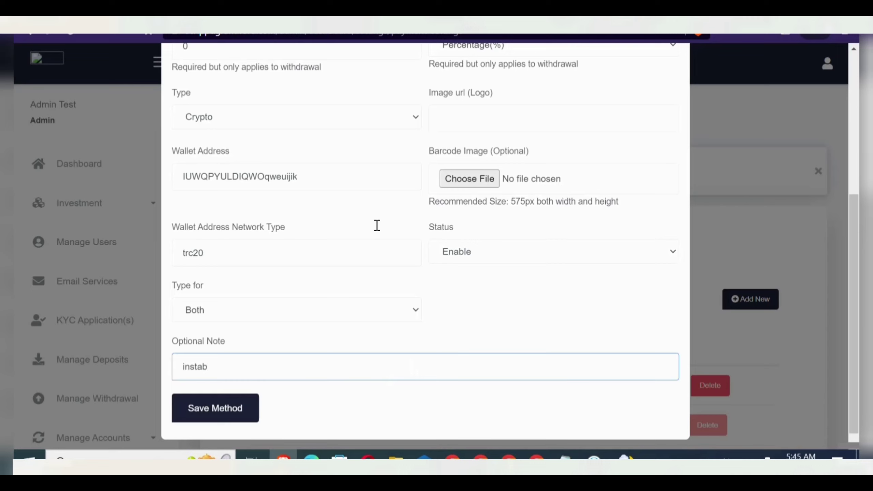
key("BackSpace")
type("nt")
left_click(224, 420)
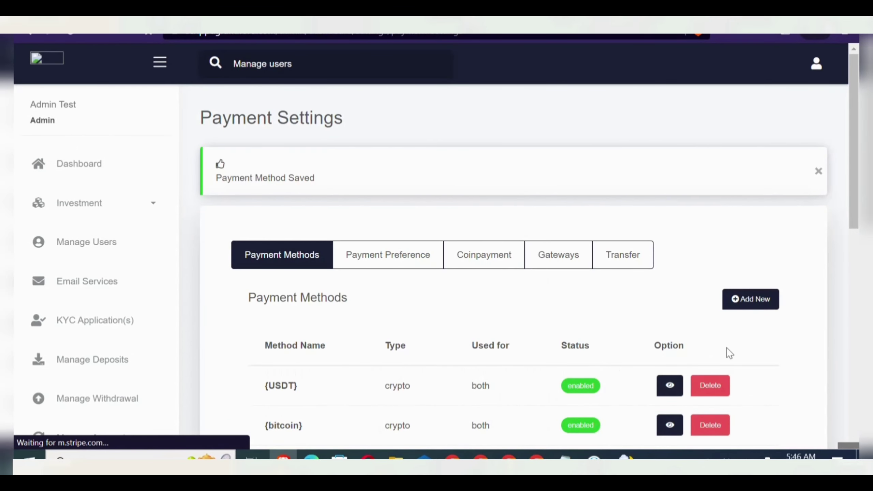
- Check {USDT} in the Payment Methods table, then open Referral/Bonus Settings from the Settings menu
scroll(726, 347, "down", 10)
scroll(726, 347, "up", 5)
scroll(726, 347, "up", 5)
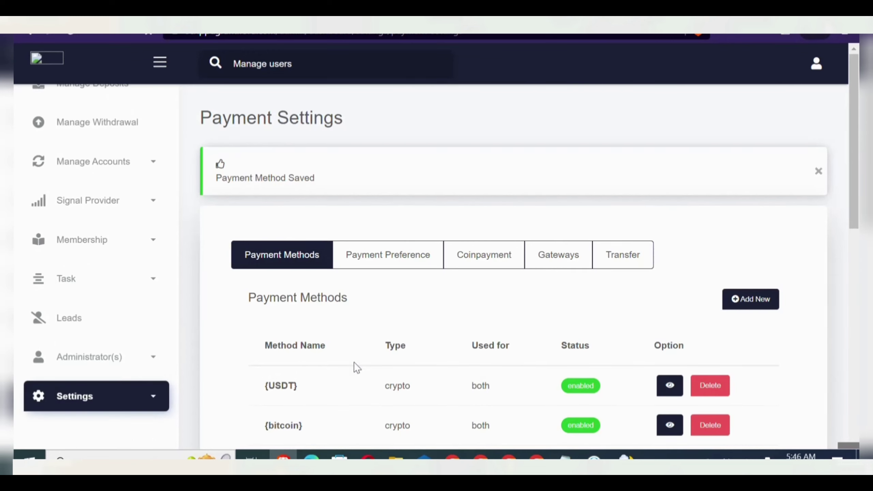
left_click(148, 403)
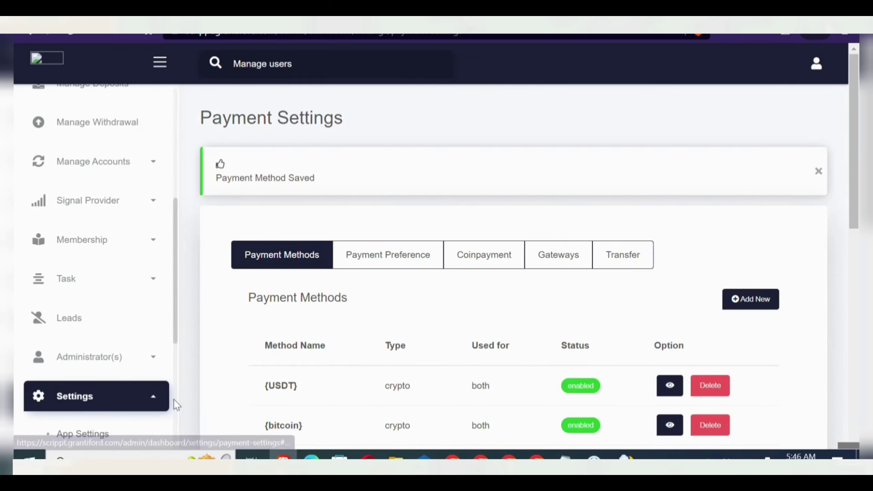
scroll(173, 400, "down", 5)
scroll(173, 400, "down", 1)
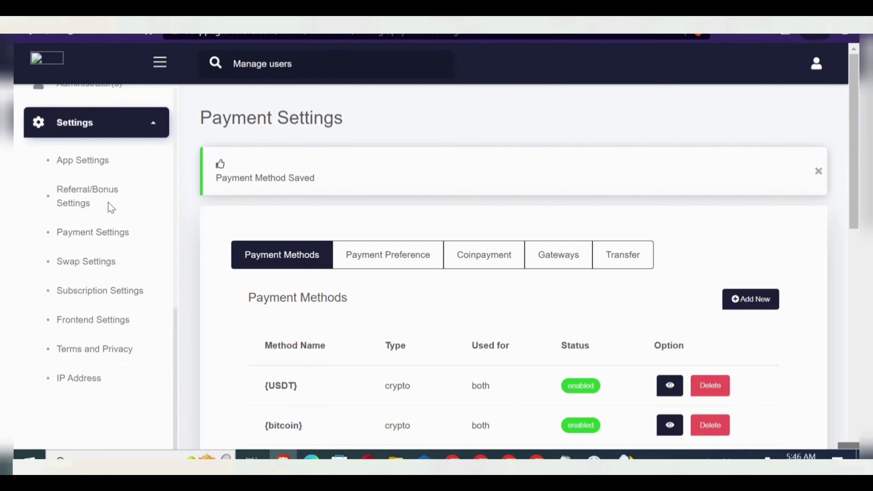
left_click(78, 199)
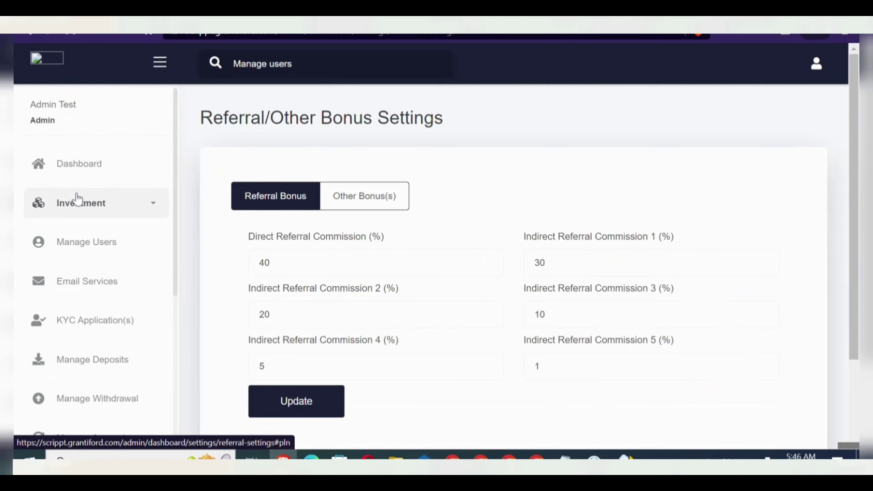
- Review the referral commissions (40, 30, 20, 10, 5, 1 percent) without updating them
left_click(466, 254)
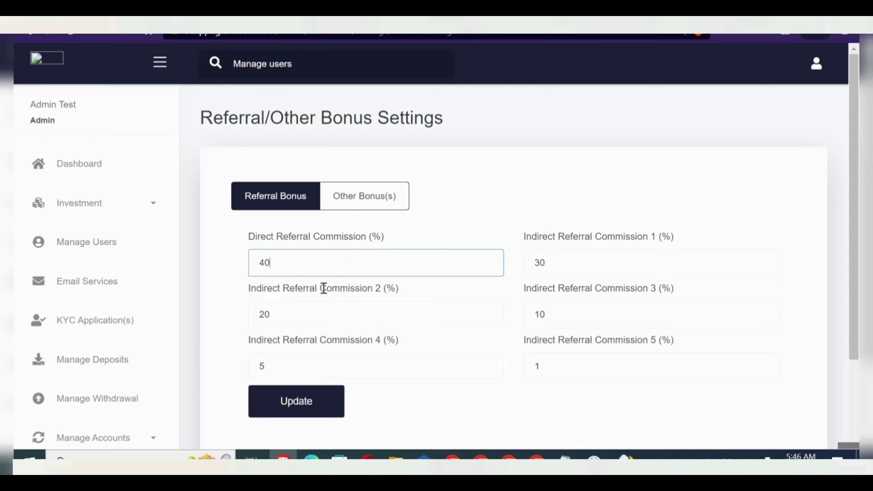
scroll(323, 288, "down", 3)
scroll(324, 289, "up", 3)
scroll(323, 288, "down", 6)
scroll(323, 288, "down", 2)
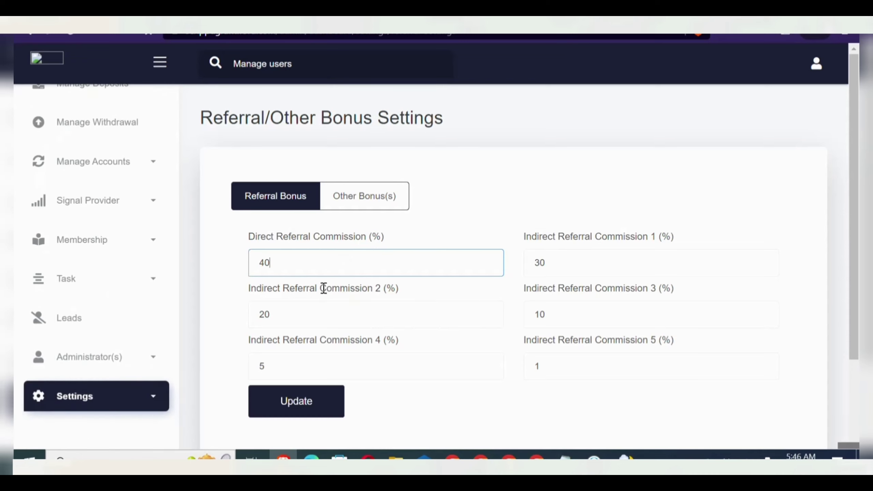
- Browse the sidebar's Settings, then begin entering a username on the user site's Register page
left_click(96, 397)
scroll(96, 267, "down", 6)
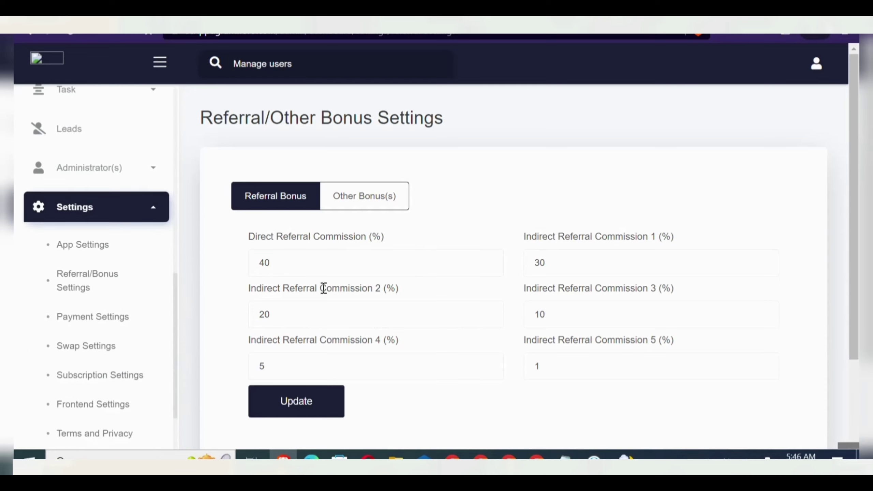
scroll(96, 267, "up", 5)
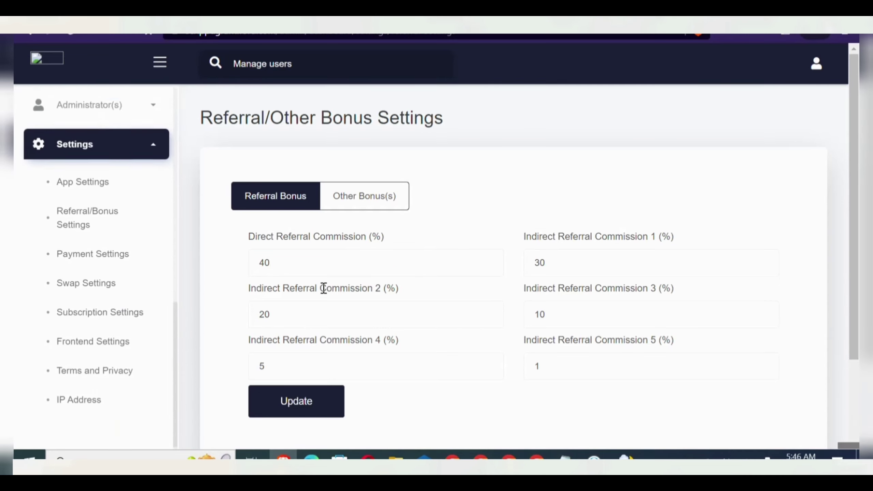
scroll(96, 267, "up", 4)
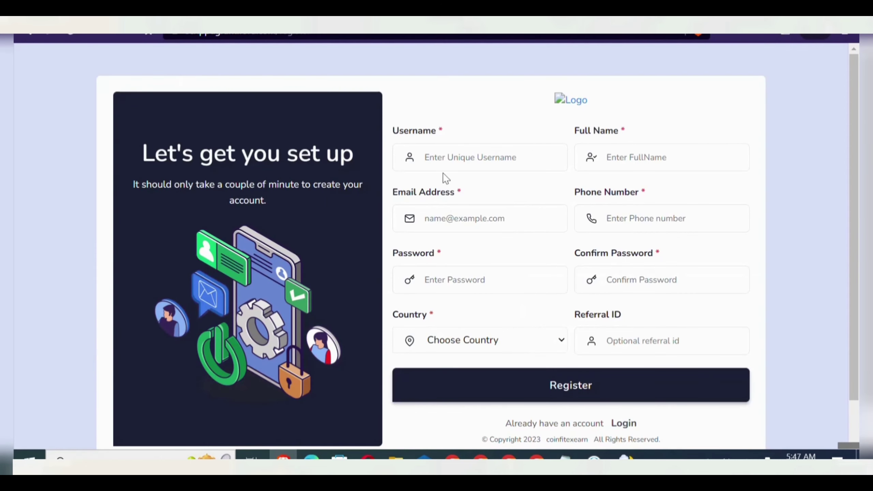
left_click(463, 164)
- Fill in the test account's username and e-mail, and accept the suggested phone number and full name
type("te")
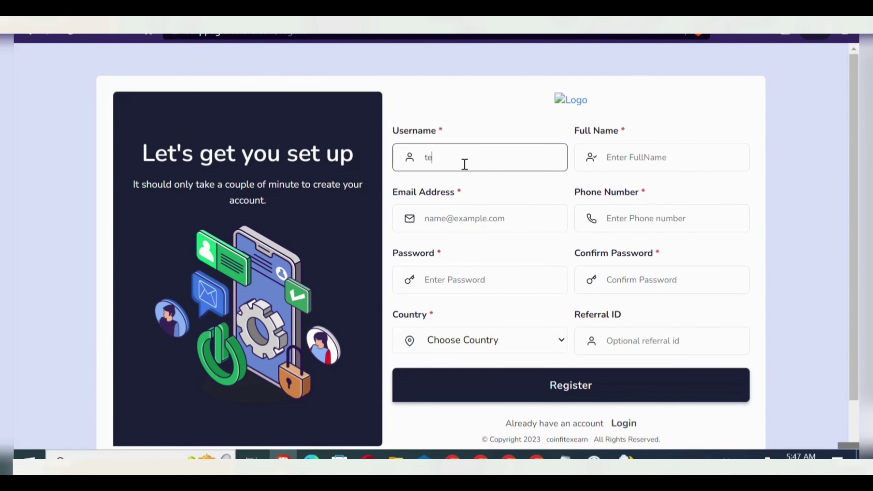
type("chbeaast")
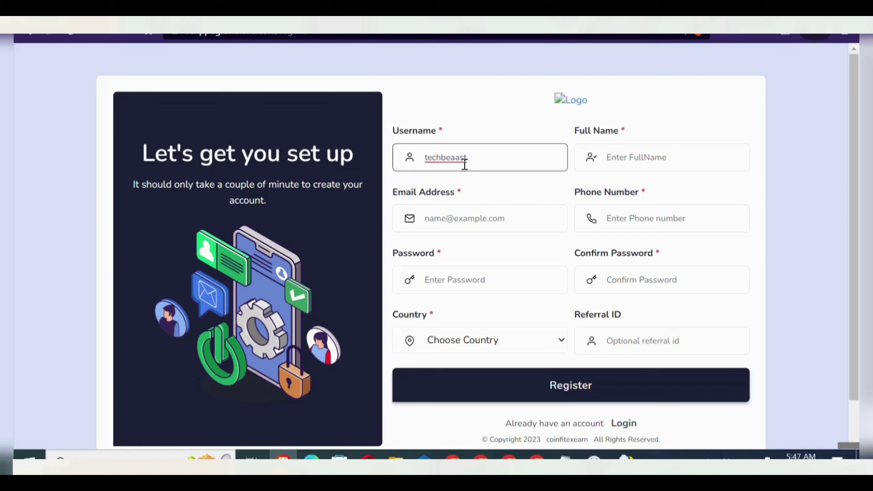
left_click(481, 218)
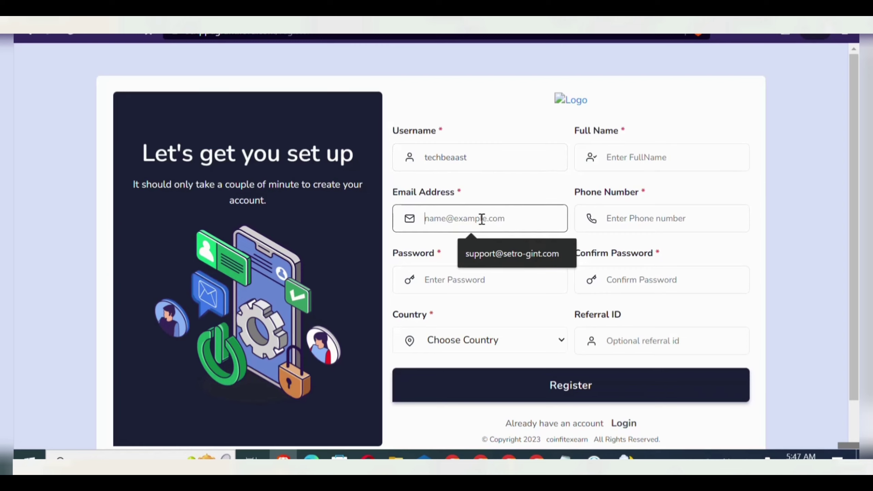
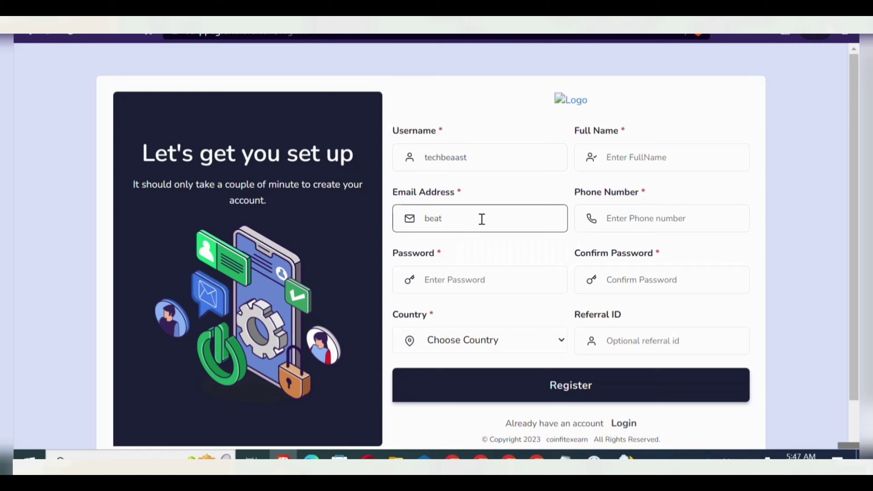
key("Tab")
key("Down")
key("Return")
key("shift+Tab")
key("shift+Tab")
key("Down")
key("Return")
- Enter and confirm the account password, choose Australia as country, and submit the registration
key("Tab")
key("Tab")
key("Tab")
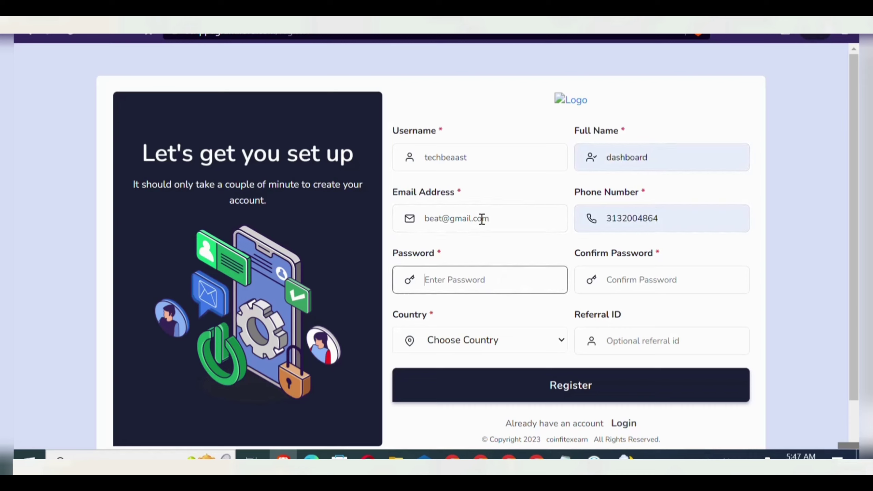
key("Tab")
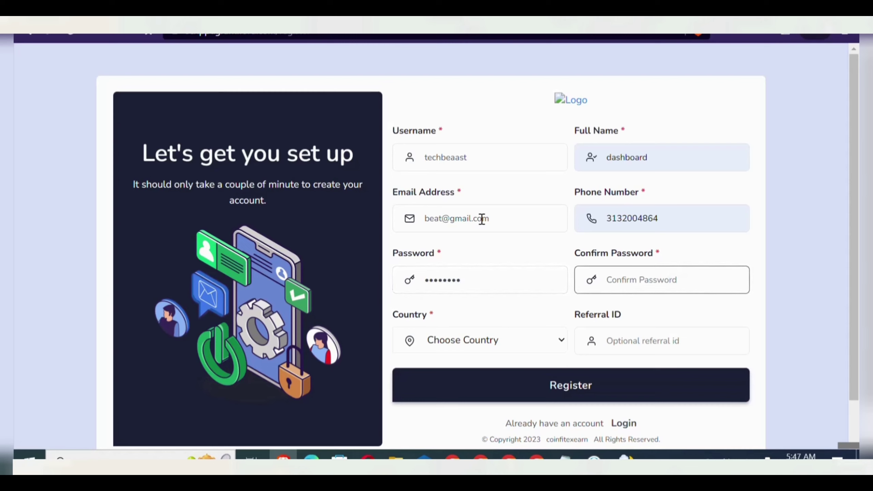
key("Tab")
key("alt+Down")
key("Return")
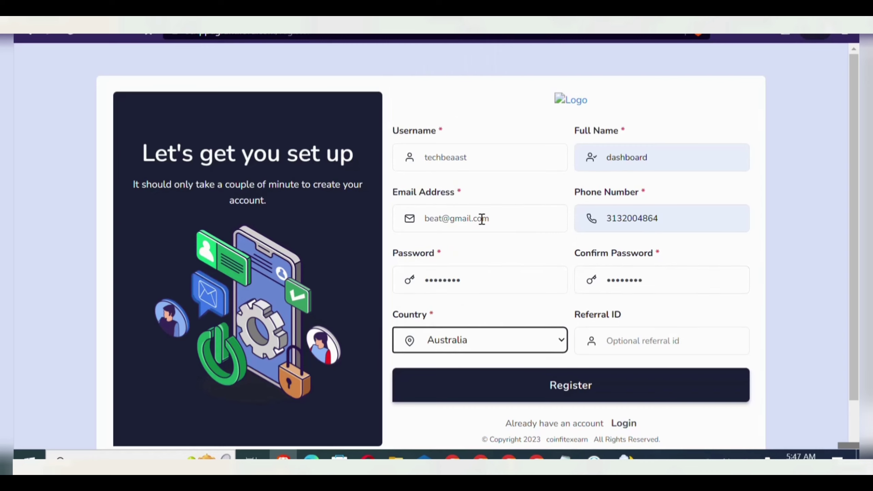
key("Tab")
key("Return")
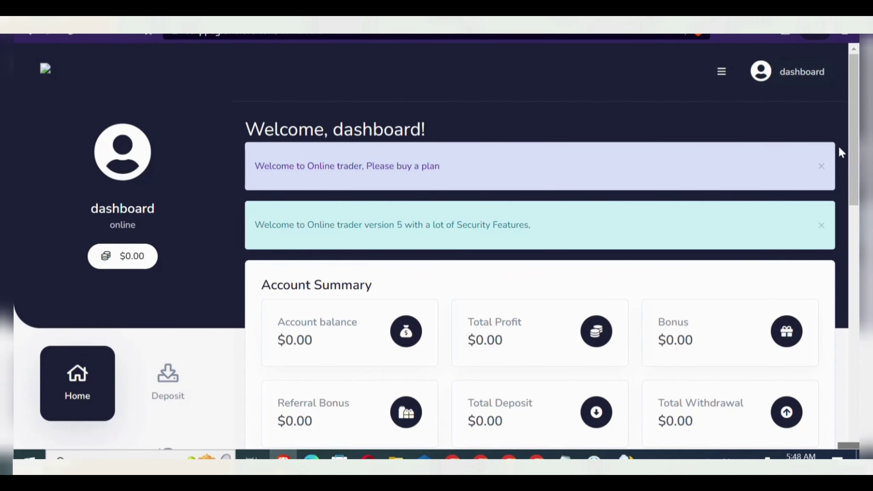
- Dismiss the buy-a-plan and security notices, then open the deposit page
left_click(821, 169)
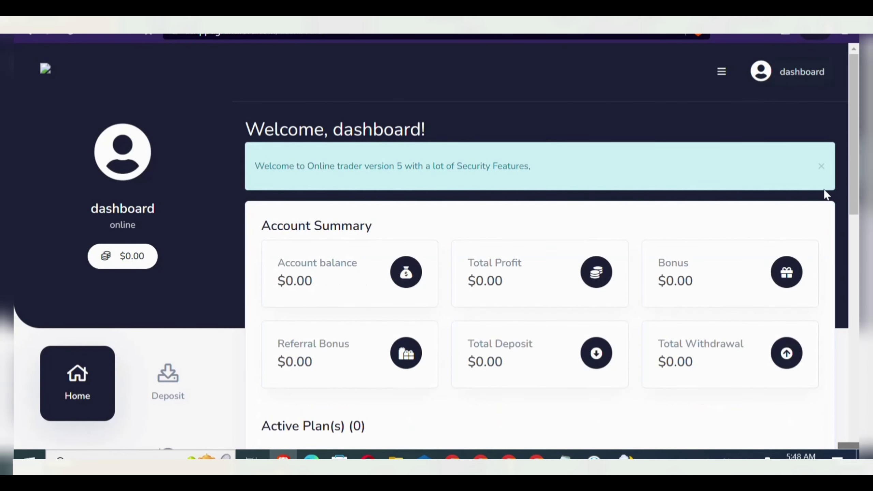
left_click(821, 168)
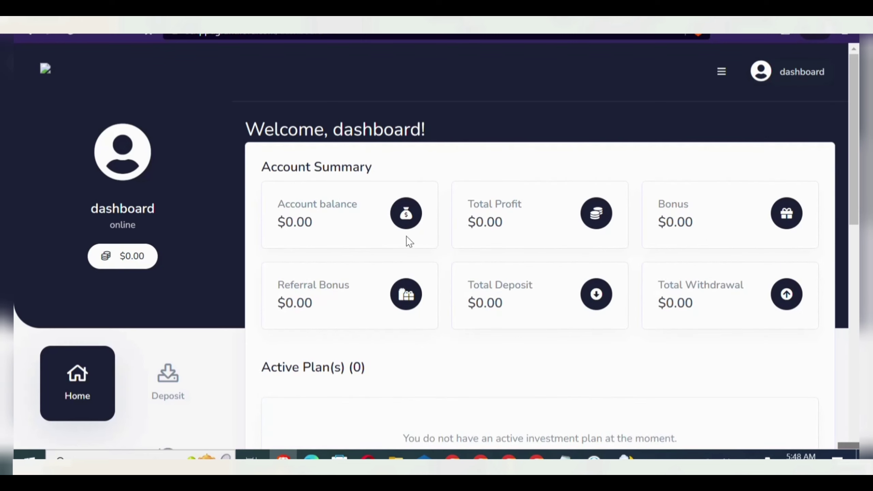
left_click_drag(854, 181, 856, 211)
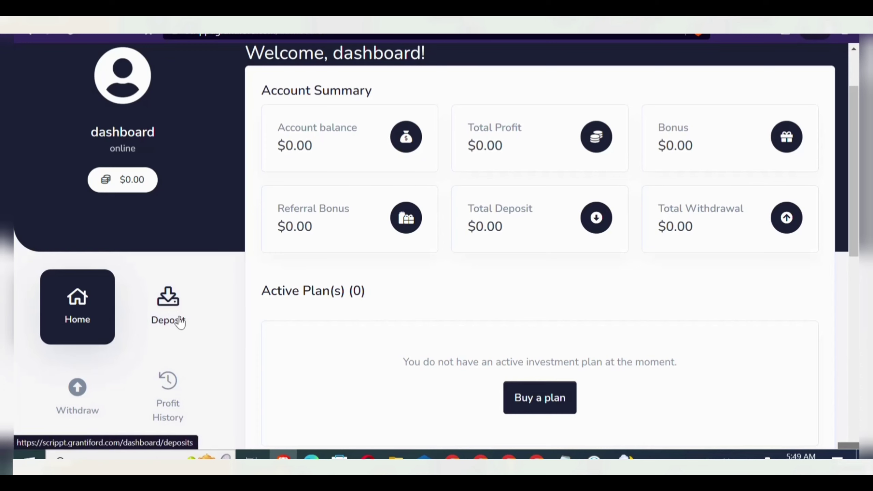
left_click(180, 322)
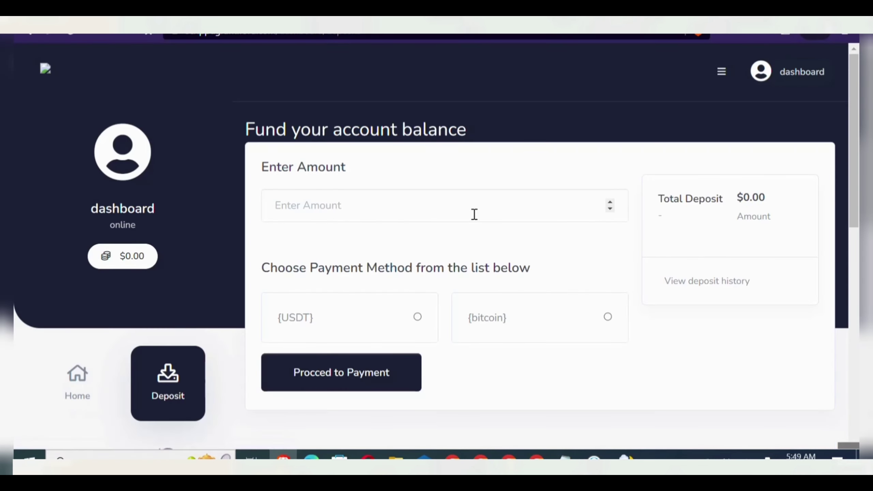
- Enter a 20000 deposit amount, choose USDT as payment method, and proceed to payment
left_click(480, 199)
type("20")
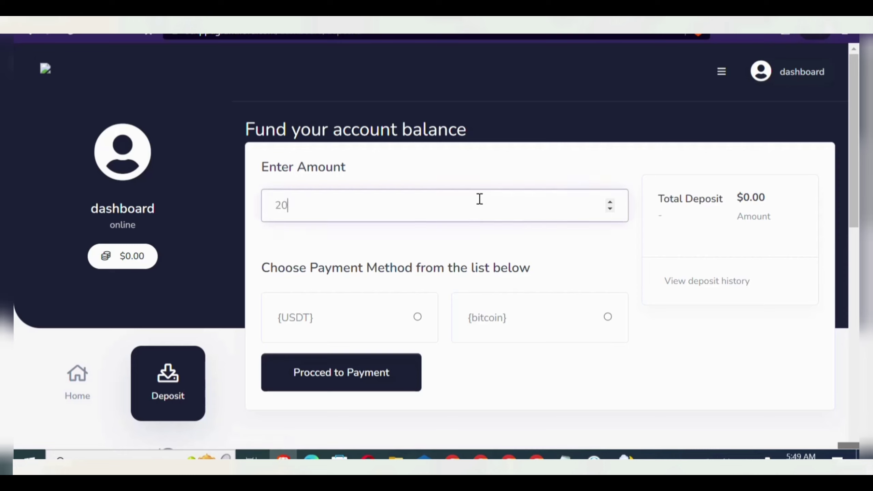
type("000")
left_click(419, 319)
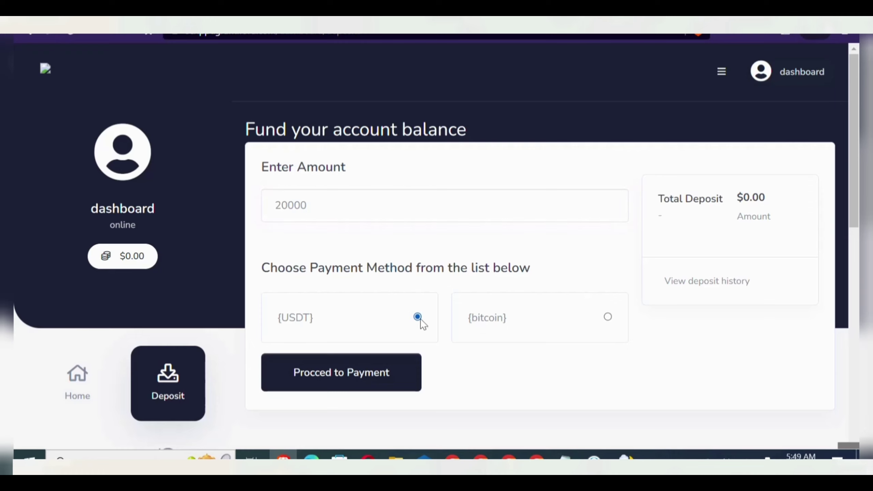
left_click(363, 380)
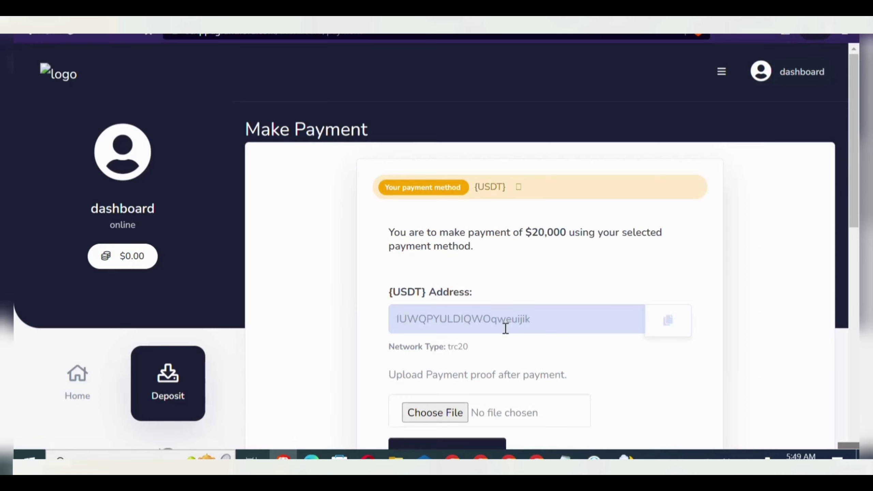
- Select the trc20 network type on the Make Payment page, then bring up Windows search
double_click(455, 344)
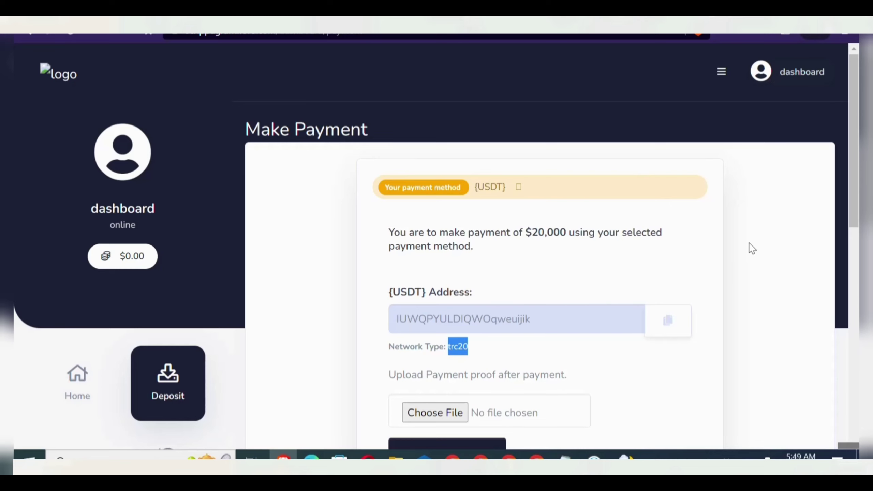
scroll(752, 248, "down", 3)
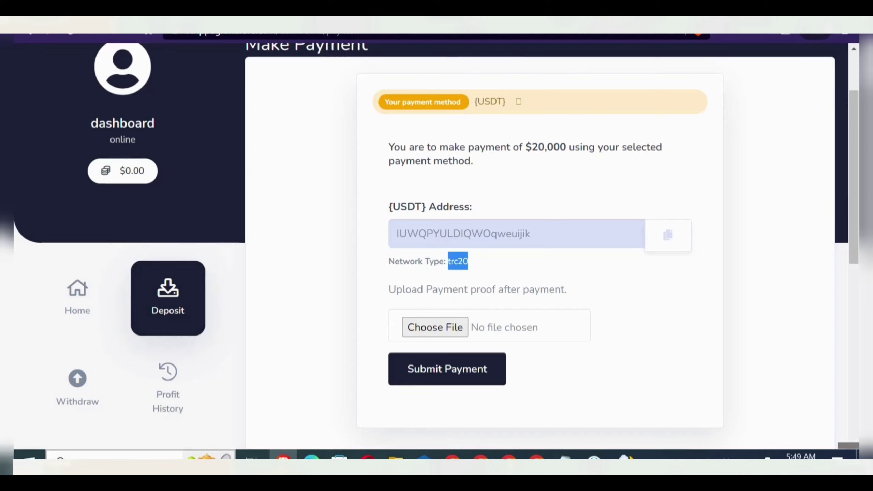
key("super")
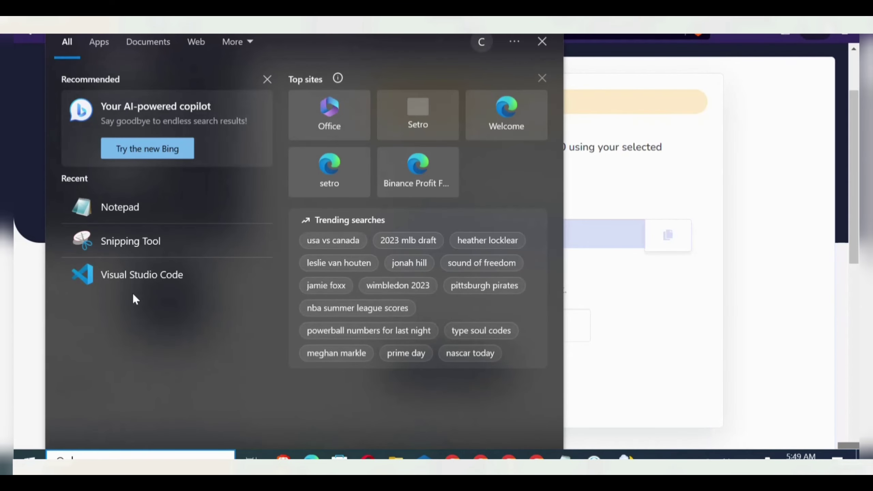
- Snip the USDT payment details area in Snipping Tool and save it as a PNG
left_click(206, 247)
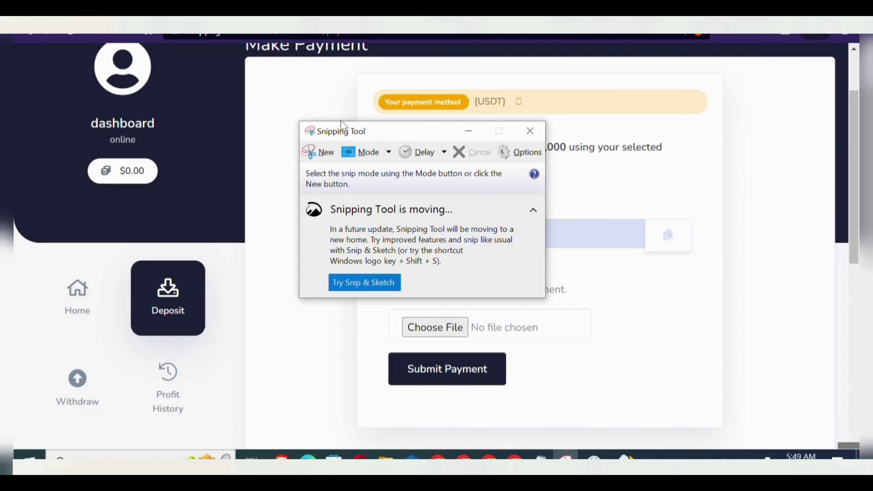
left_click(319, 153)
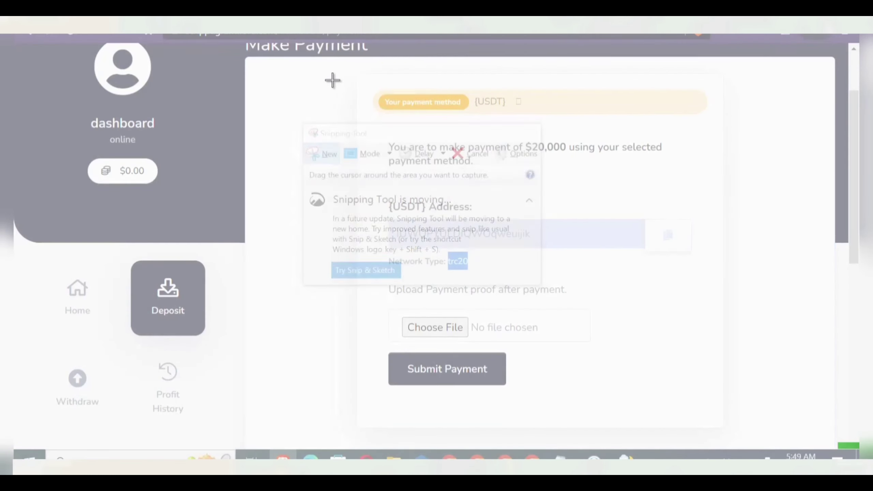
left_click_drag(326, 80, 614, 302)
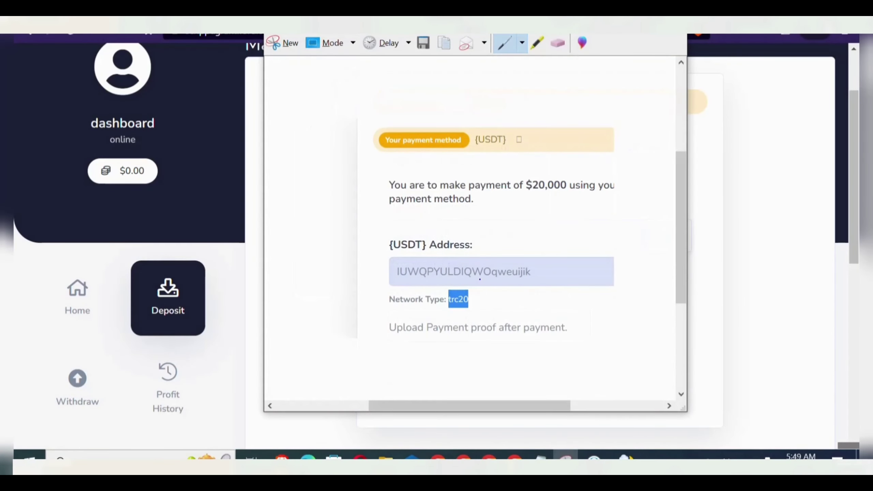
key("ctrl+s")
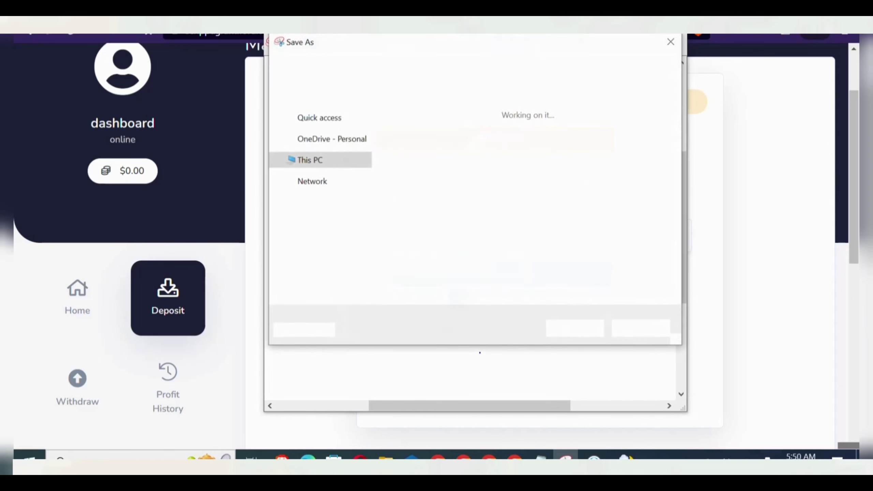
type("usdt")
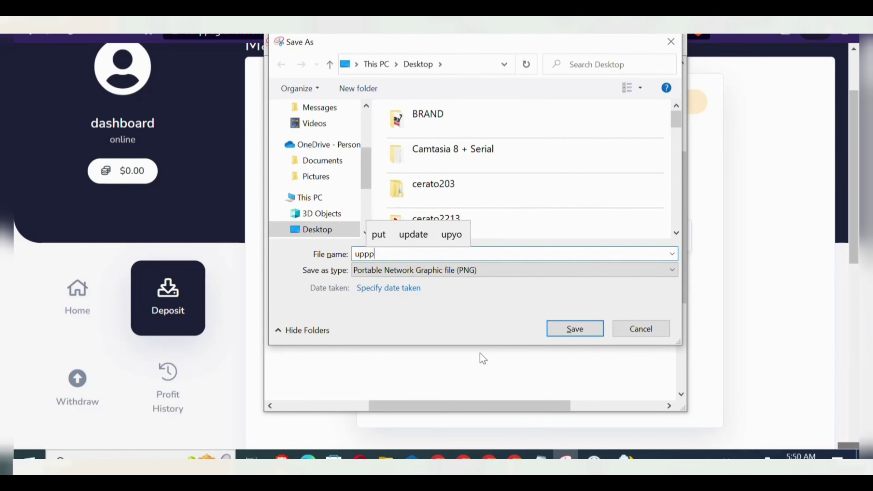
key("Return")
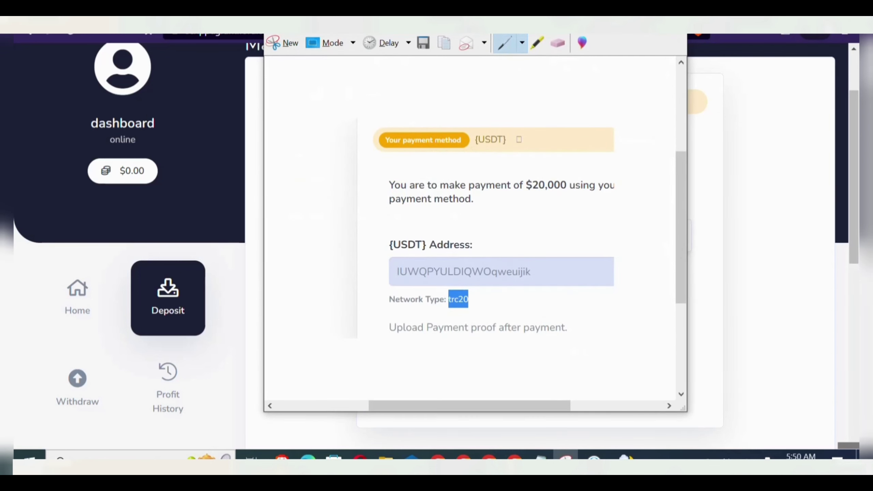
key("alt+Tab")
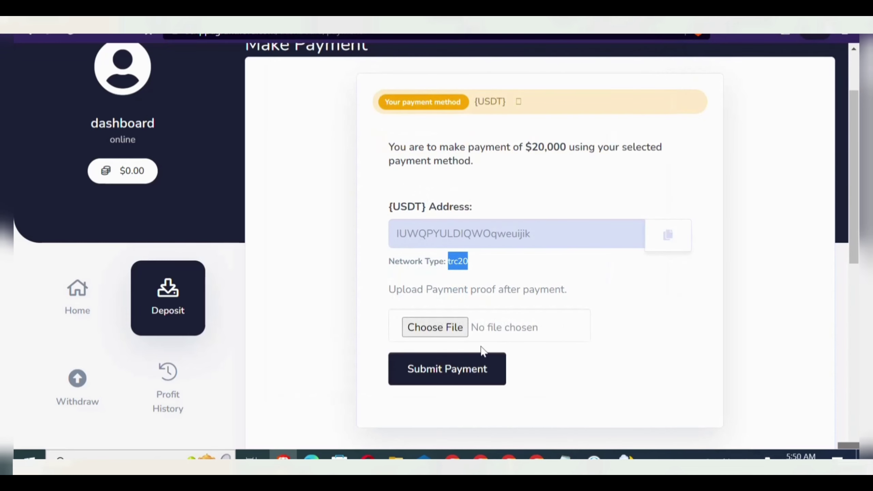
- Attach uppp.PNG from the Desktop as payment proof, submit the $20,000 payment, and return home
left_click(437, 325)
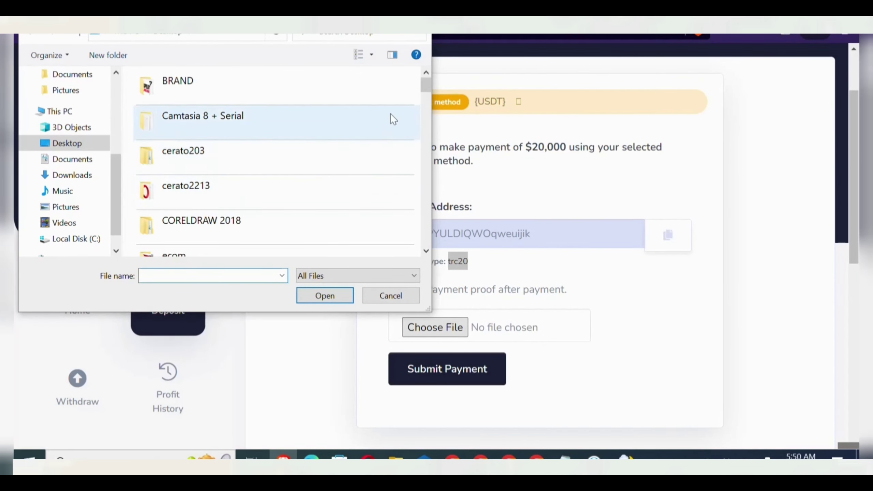
left_click_drag(427, 79, 431, 228)
double_click(167, 183)
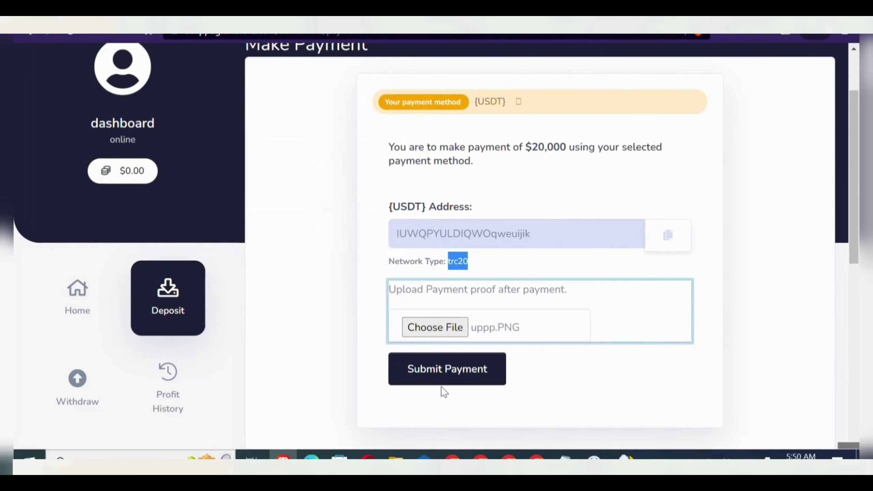
left_click(440, 375)
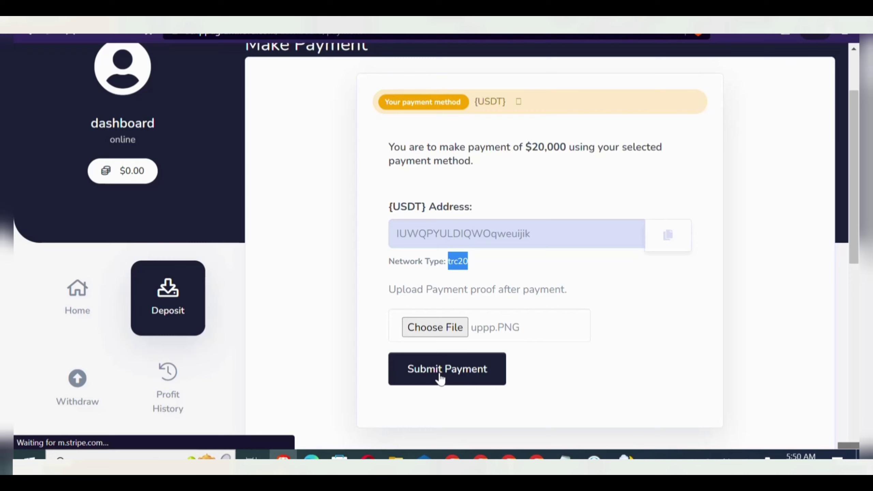
double_click(556, 147)
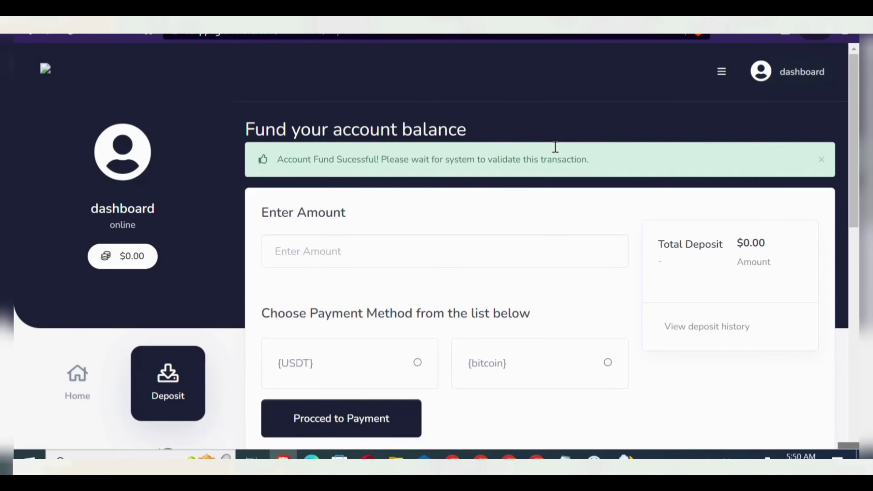
left_click(79, 400)
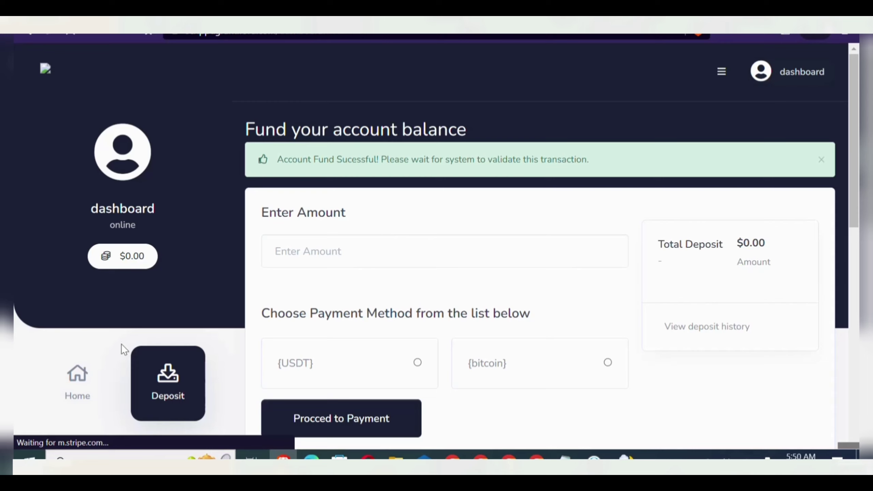
- In the admin panel's Manage Deposits list, process the pending $20,000 USDT deposit
left_click(76, 380)
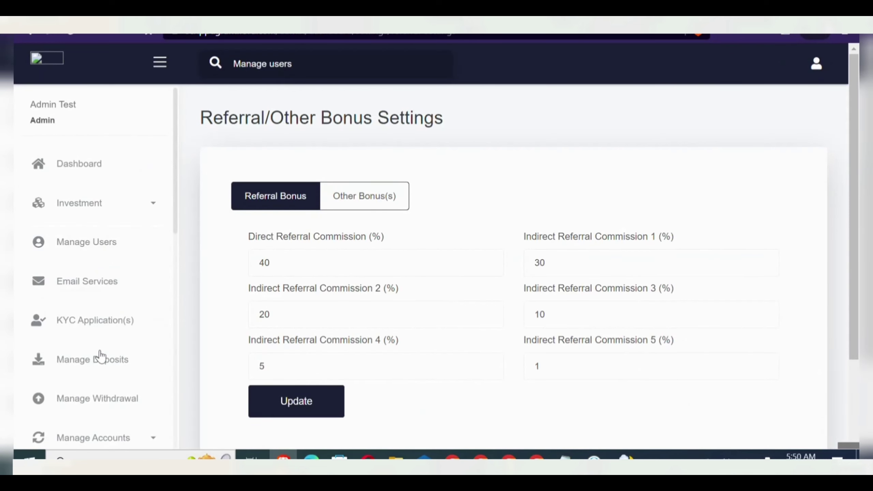
left_click(102, 374)
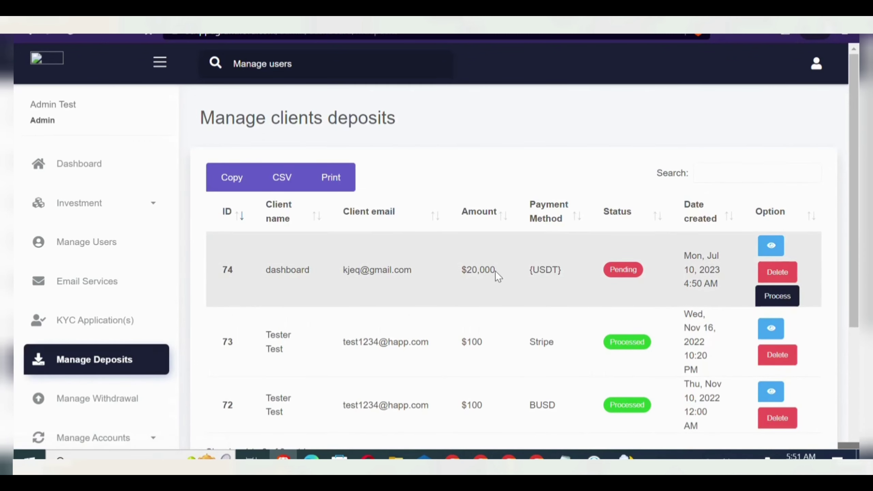
triple_click(474, 266)
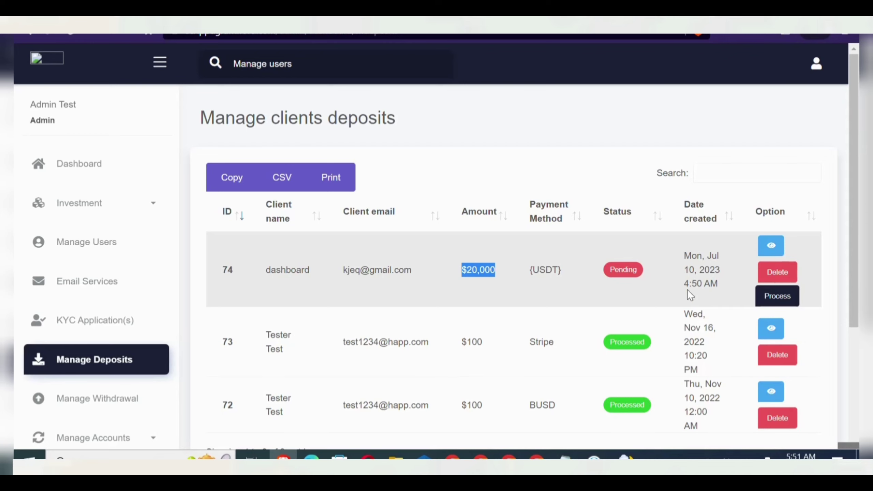
left_click(785, 302)
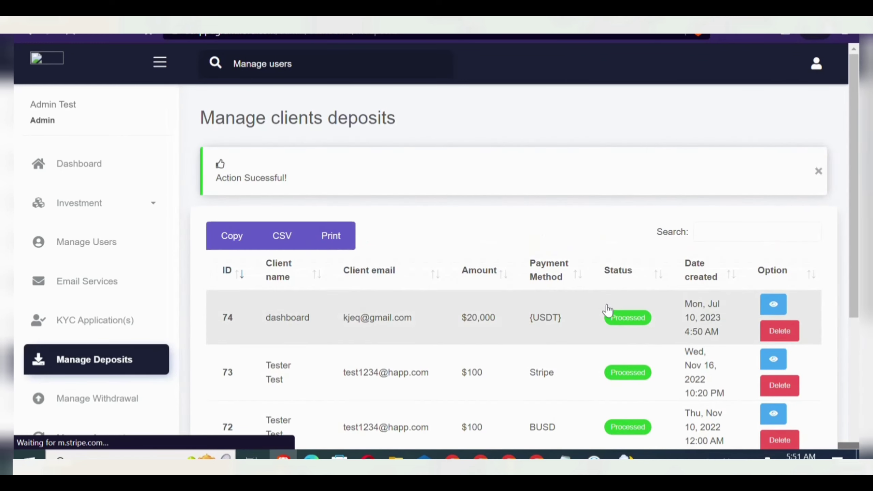
- Back on the user dashboard, open the Buy a plan page
key("ctrl+Tab")
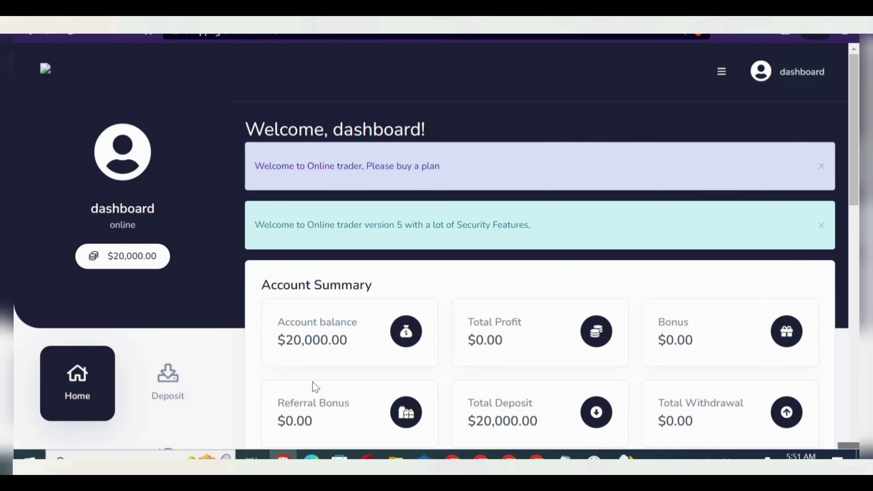
scroll(315, 387, "down", 5)
scroll(315, 386, "down", 6)
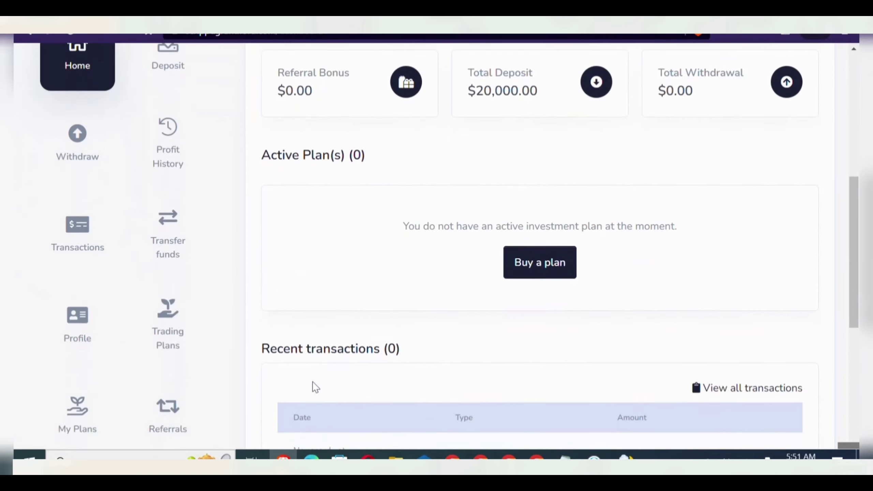
scroll(313, 385, "up", 3)
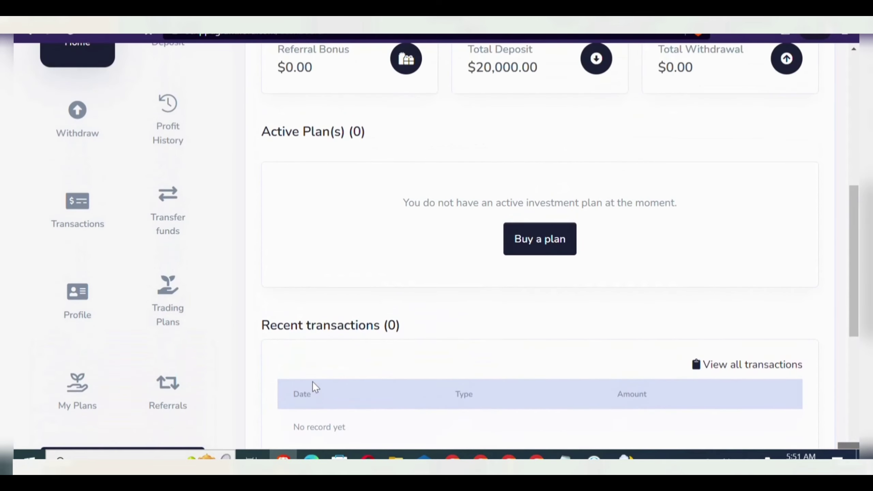
scroll(314, 386, "down", 1)
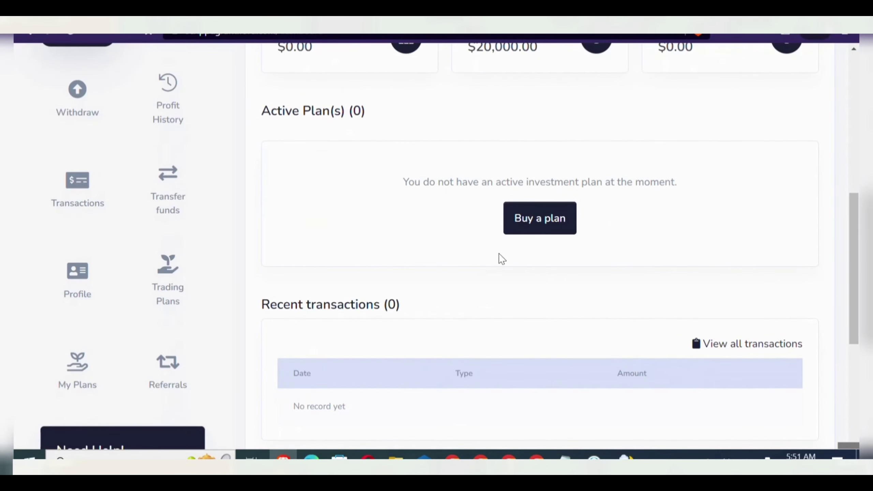
left_click(542, 224)
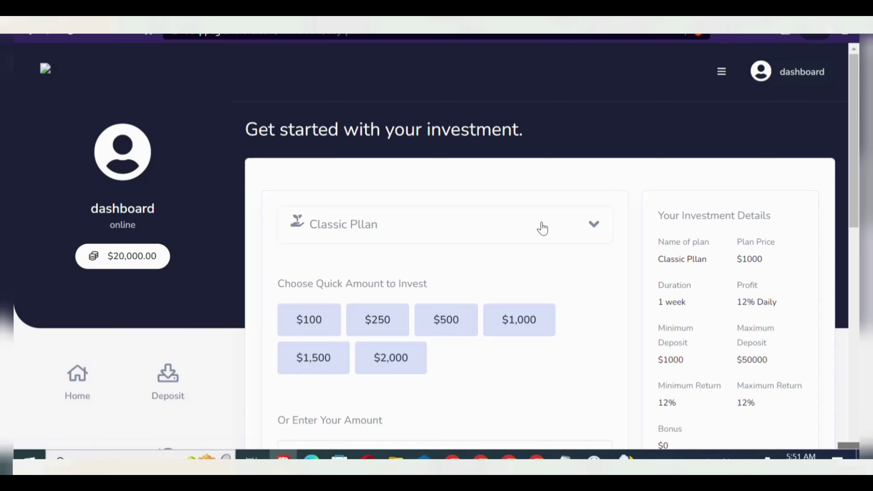
- Invest $2,000 in the Classic Pllan from account balance, then return to Home
left_click(542, 228)
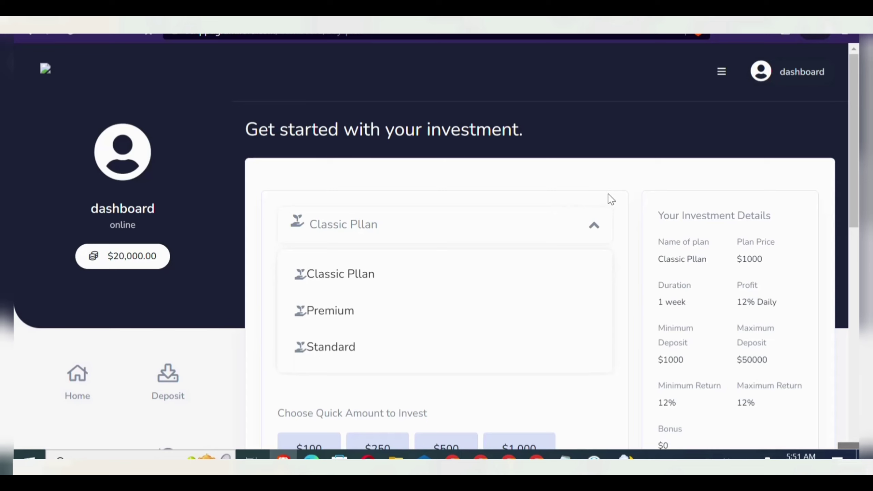
left_click(594, 225)
scroll(550, 168, "down", 2)
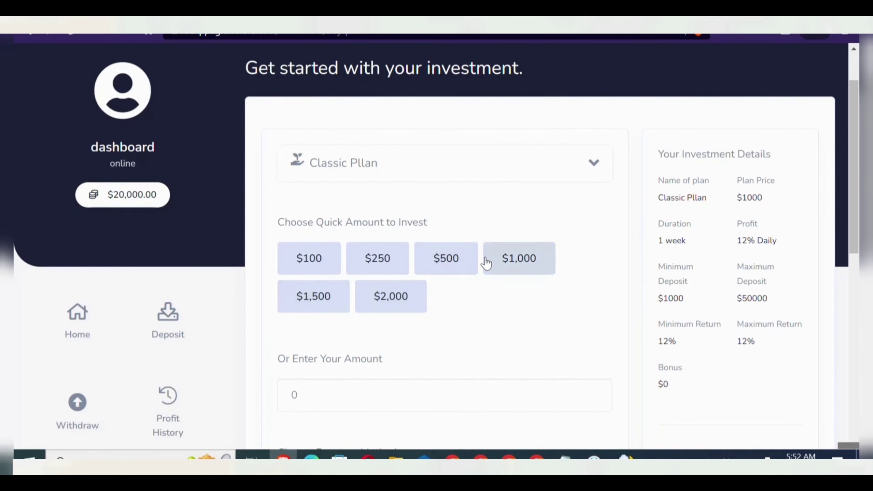
left_click(399, 297)
scroll(399, 301, "down", 7)
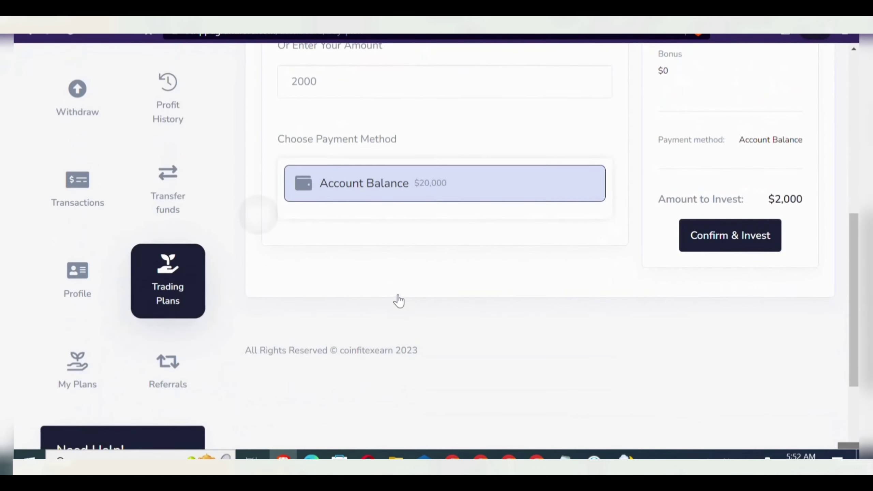
scroll(399, 301, "up", 5)
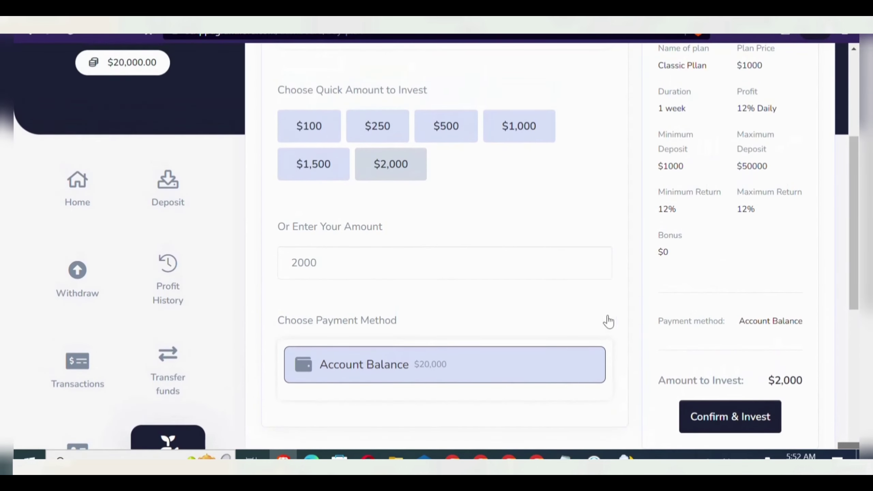
left_click(740, 420)
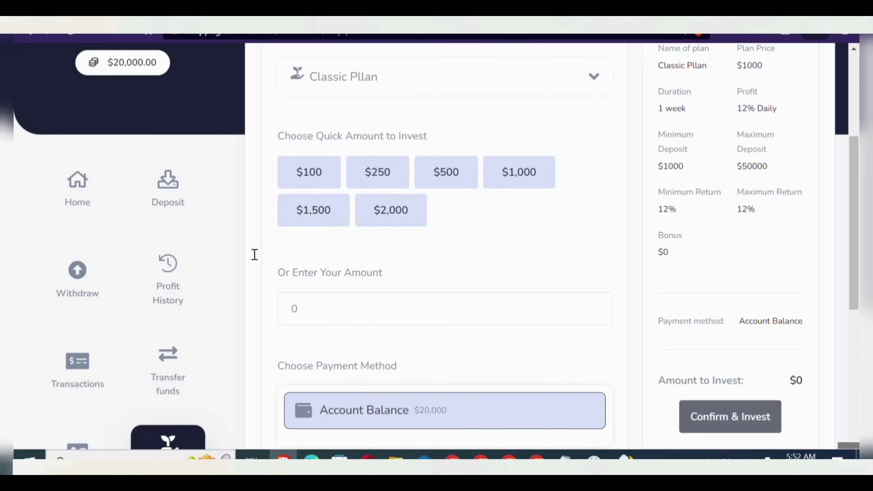
left_click(88, 199)
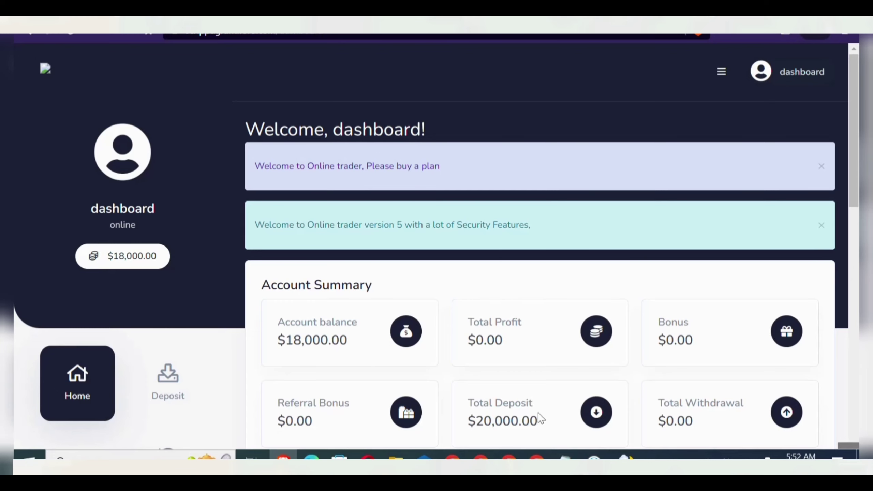
- Check the active Classic Pllan on the dashboard, then go to Withdraw
scroll(541, 407, "down", 7)
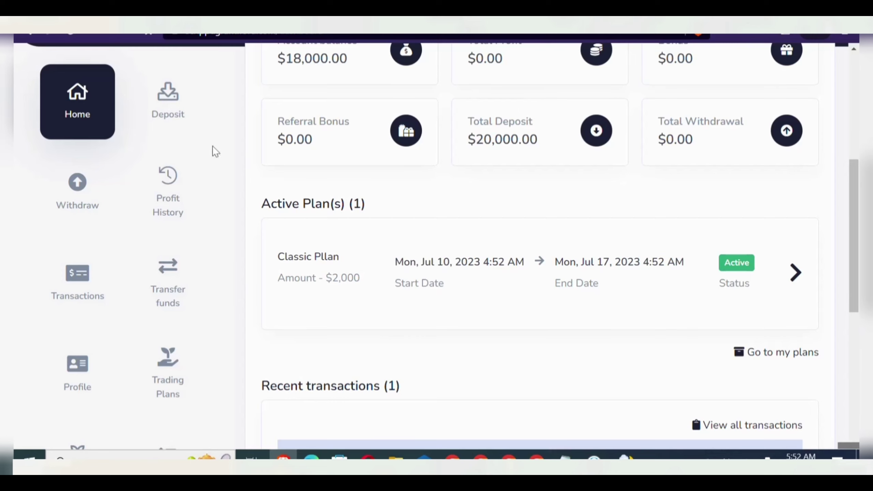
left_click(75, 207)
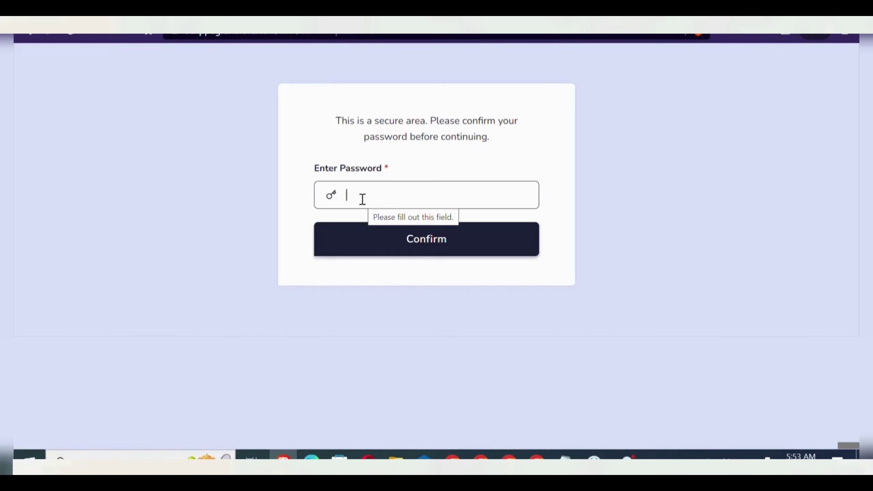
- Confirm the account password to enter the withdrawal area
type("••••••••")
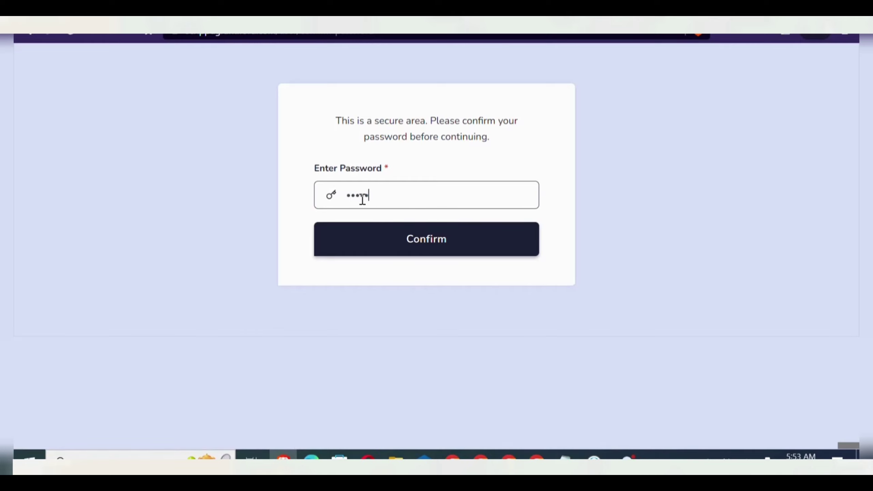
left_click(364, 245)
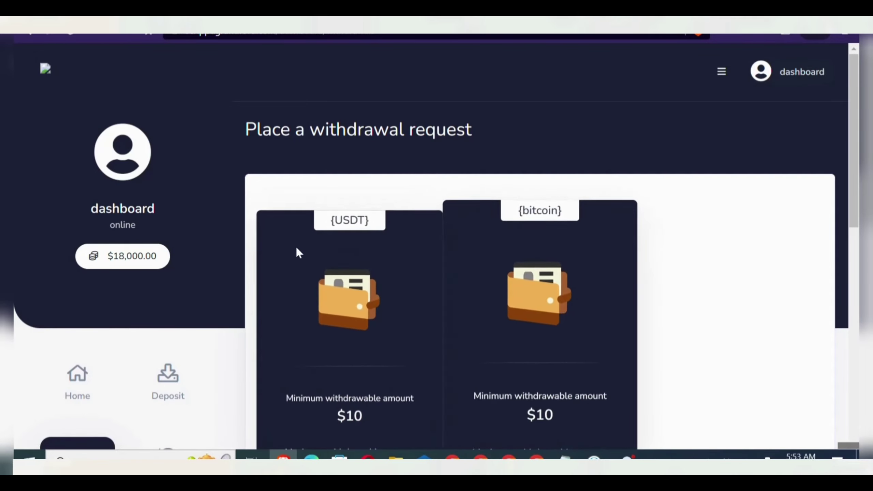
scroll(694, 296, "down", 5)
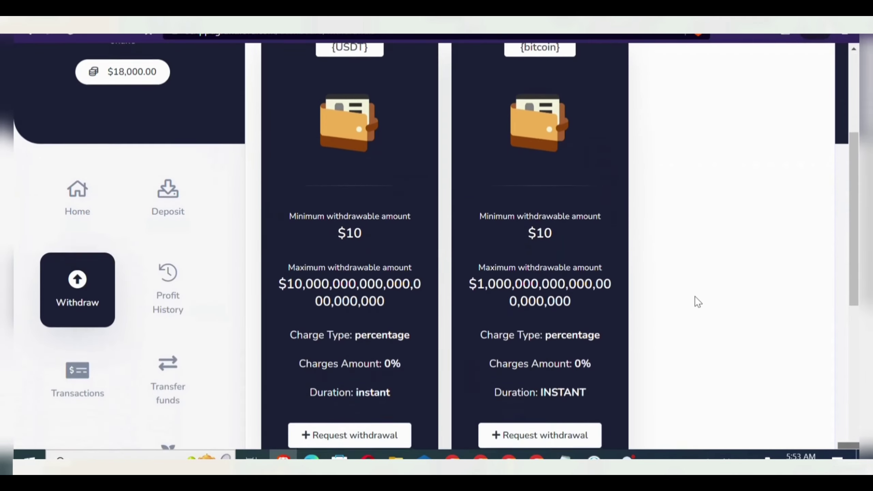
scroll(694, 296, "down", 4)
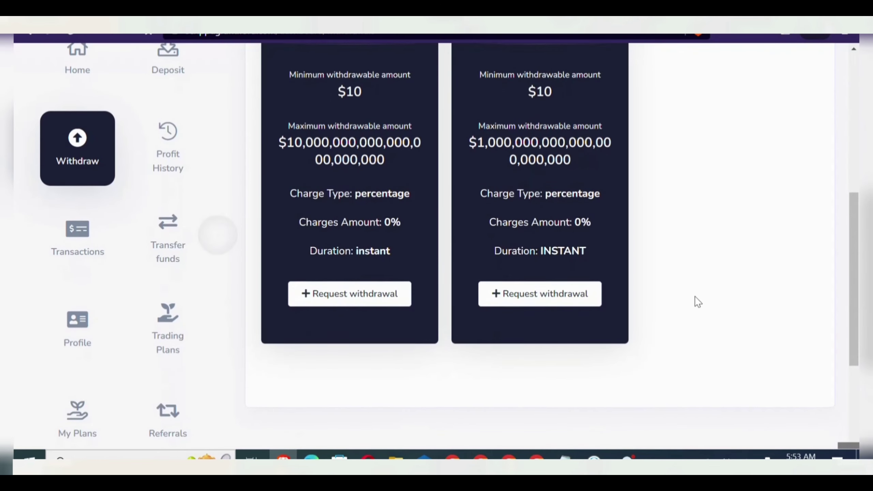
scroll(694, 302, "up", 1)
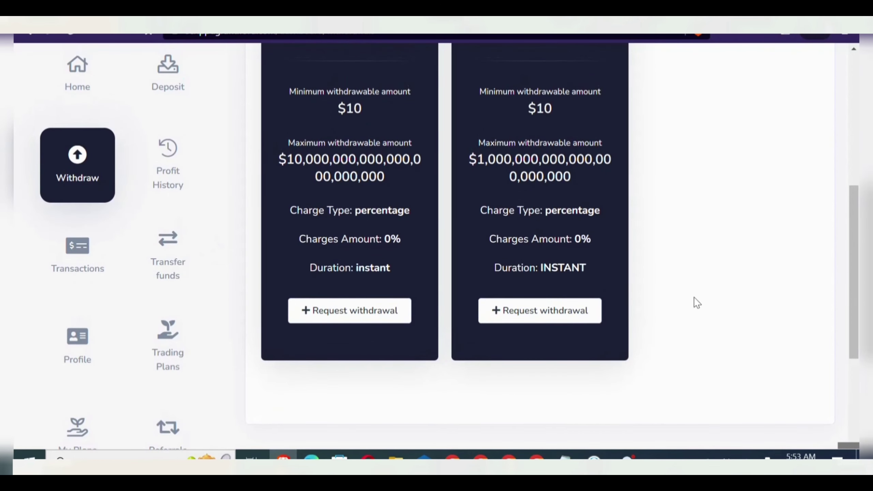
- Request a USDT withdrawal and focus the amount field of its details form
left_click(370, 323)
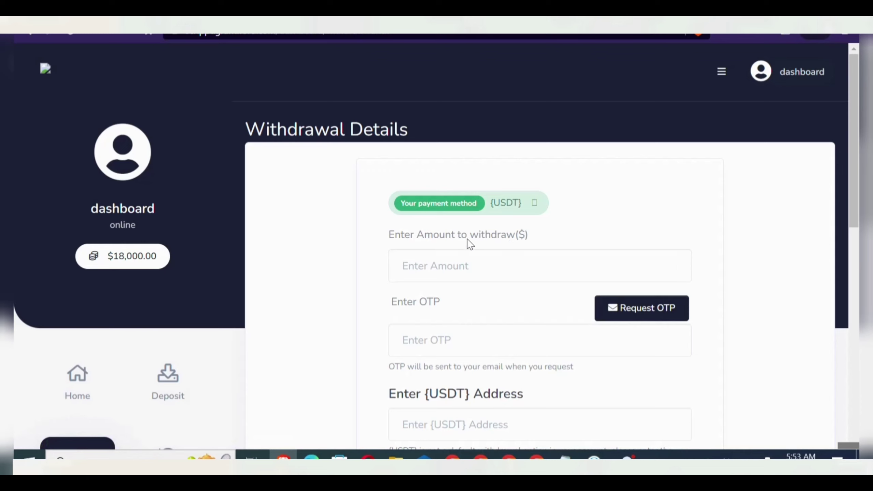
left_click(504, 261)
scroll(505, 261, "down", 5)
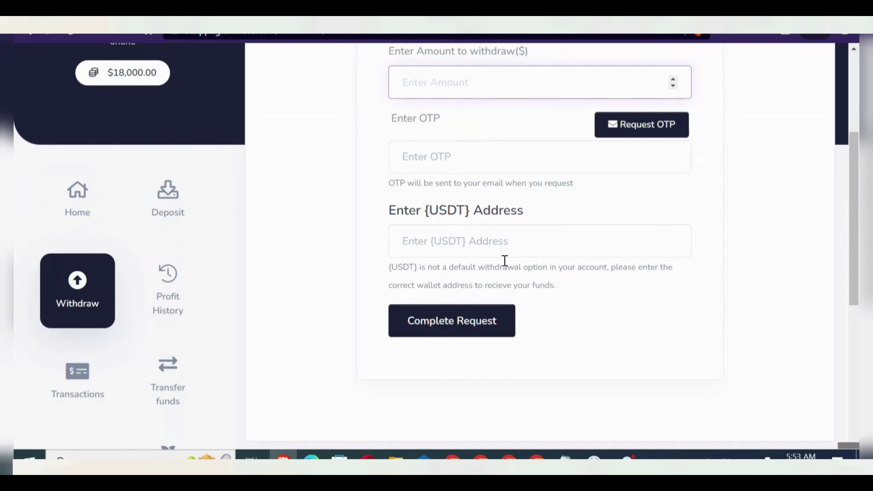
scroll(505, 261, "down", 4)
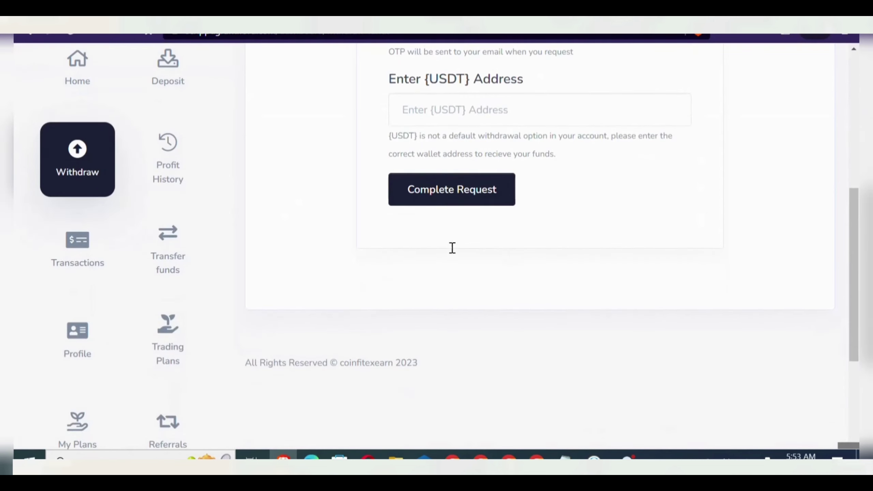
left_click(70, 253)
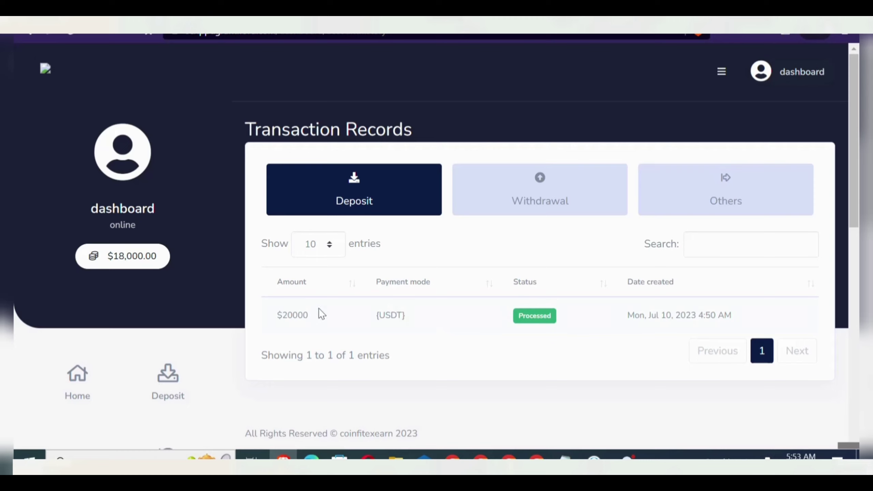
- Scroll through the Deposit records to review the processed $20000 USDT deposit
scroll(365, 359, "down", 2)
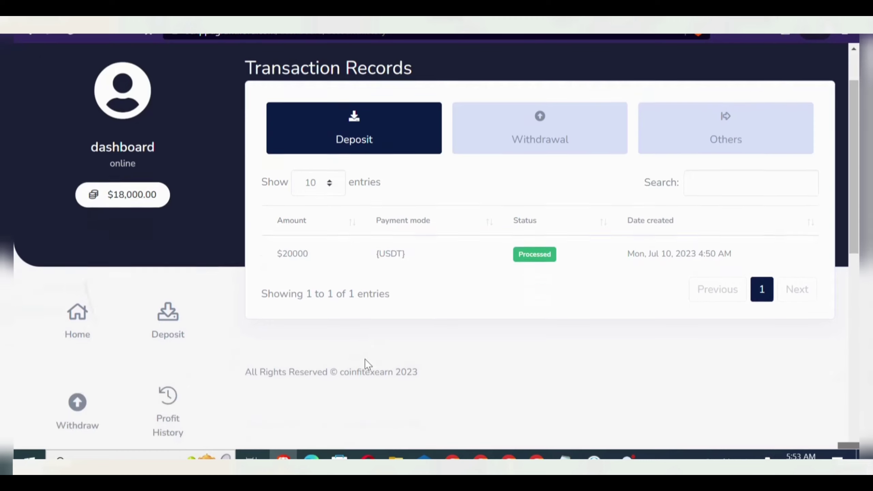
scroll(365, 360, "down", 10)
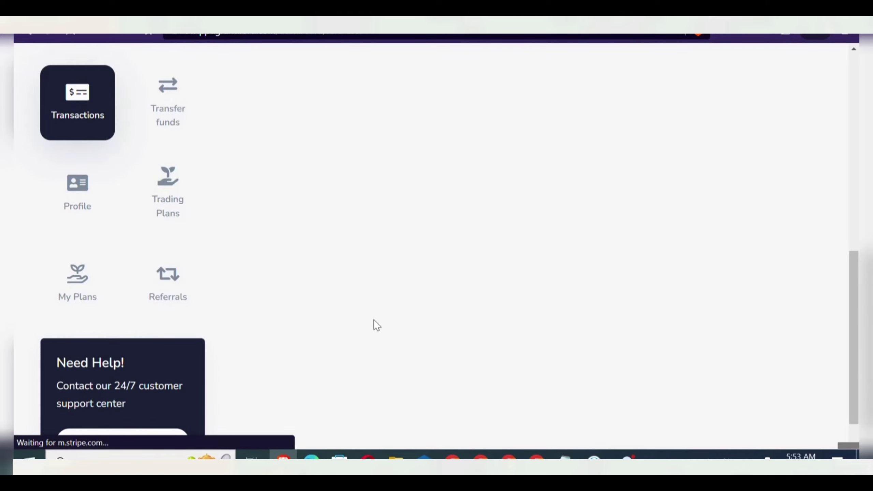
scroll(374, 320, "down", 1)
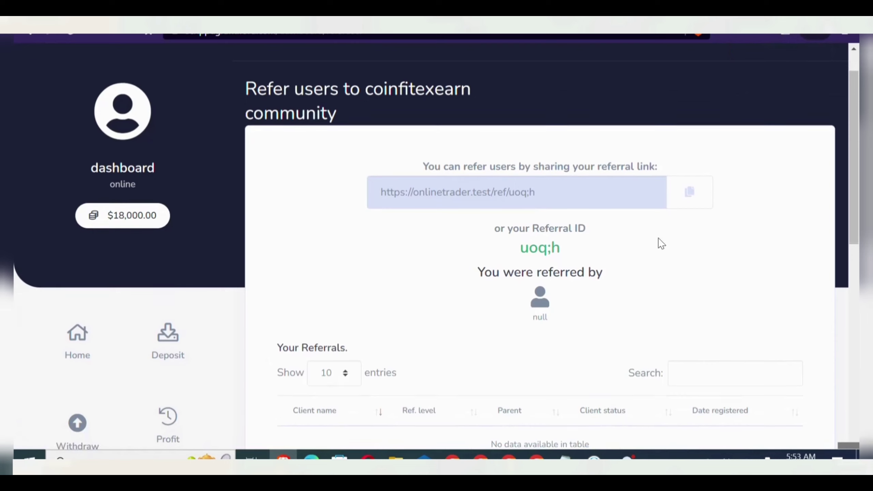
- Copy the user's referral link to the clipboard and scroll down the Referrals page
left_click(700, 202)
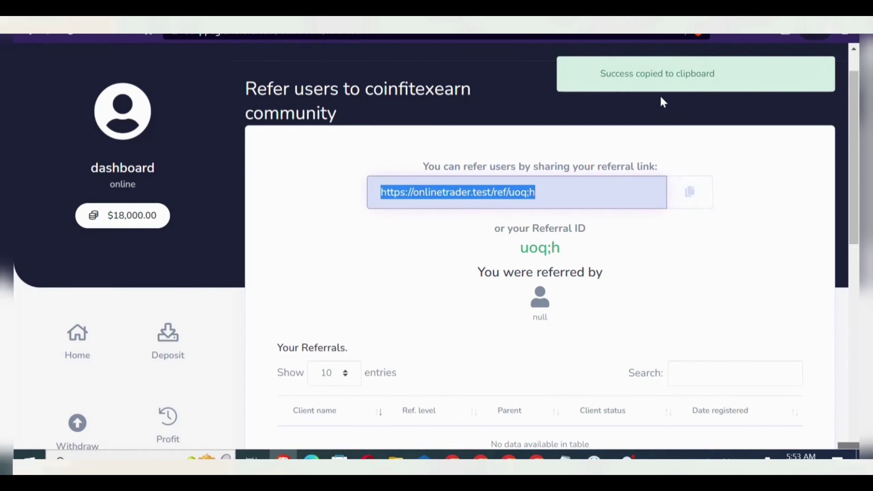
scroll(471, 321, "down", 10)
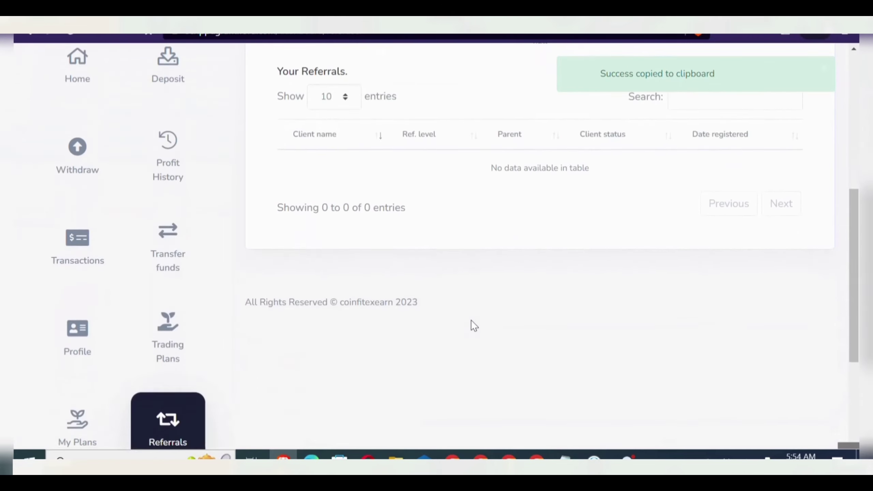
scroll(471, 321, "down", 5)
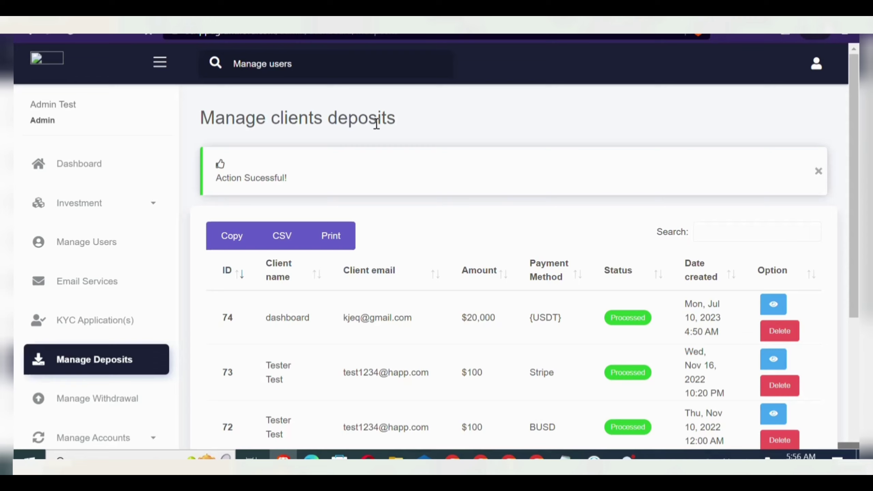
- Under Manage Users, open the first test user's account page and show its Actions dropdown
left_click(98, 251)
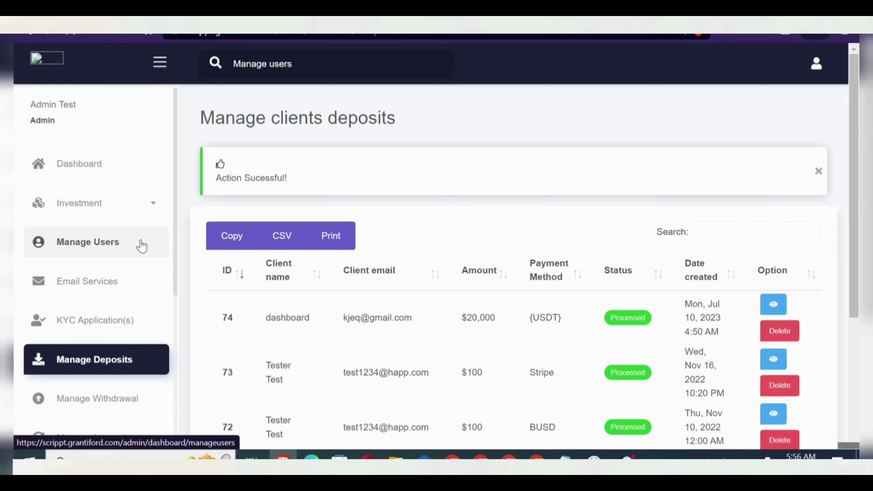
left_click(141, 246)
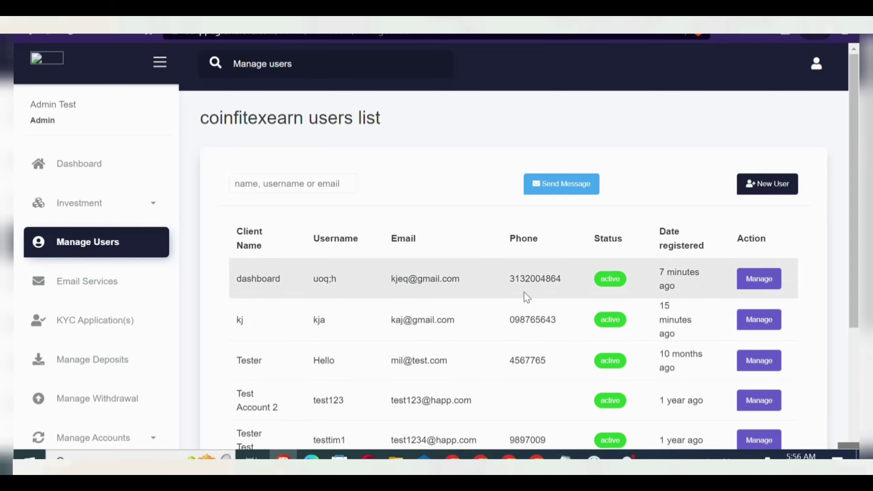
left_click(754, 281)
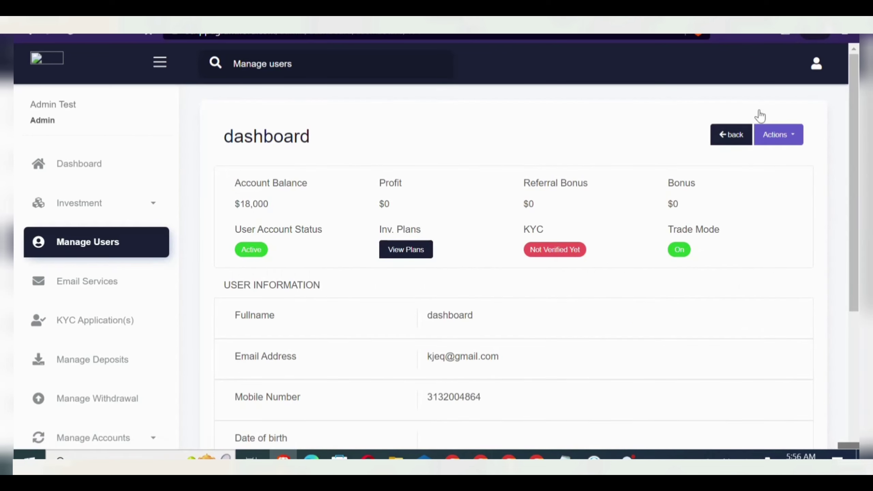
left_click(783, 141)
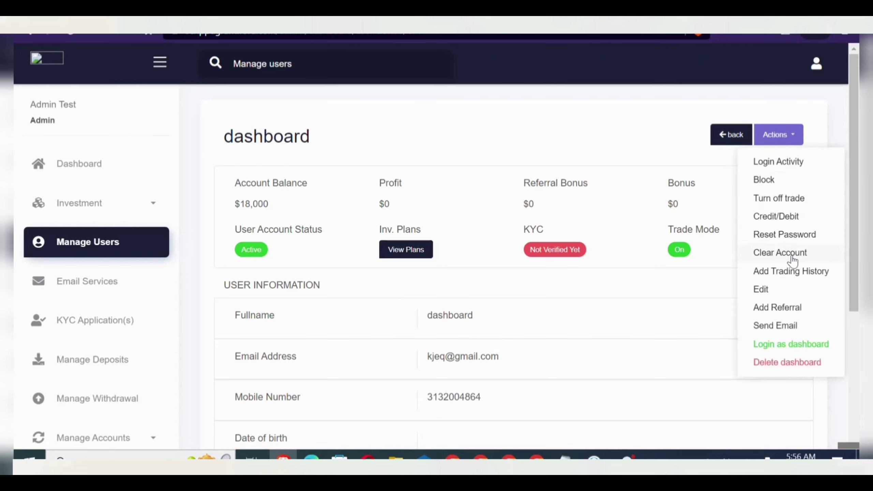